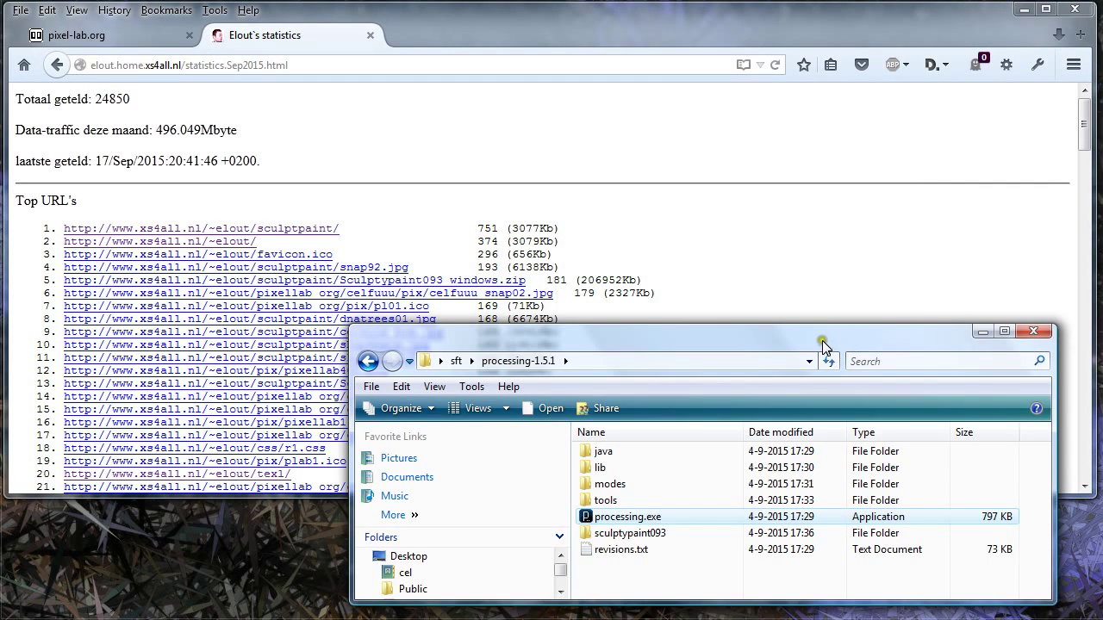
# Step: Review the site statistics for the last count date and the download numbers of the Sculptypaint093 Windows and macOS zip files
pyautogui.moveTo(823, 341)
pyautogui.mouseDown()
pyautogui.moveTo(882, 320)
pyautogui.moveTo(732, 313)
pyautogui.moveTo(834, 329)
pyautogui.mouseUp()
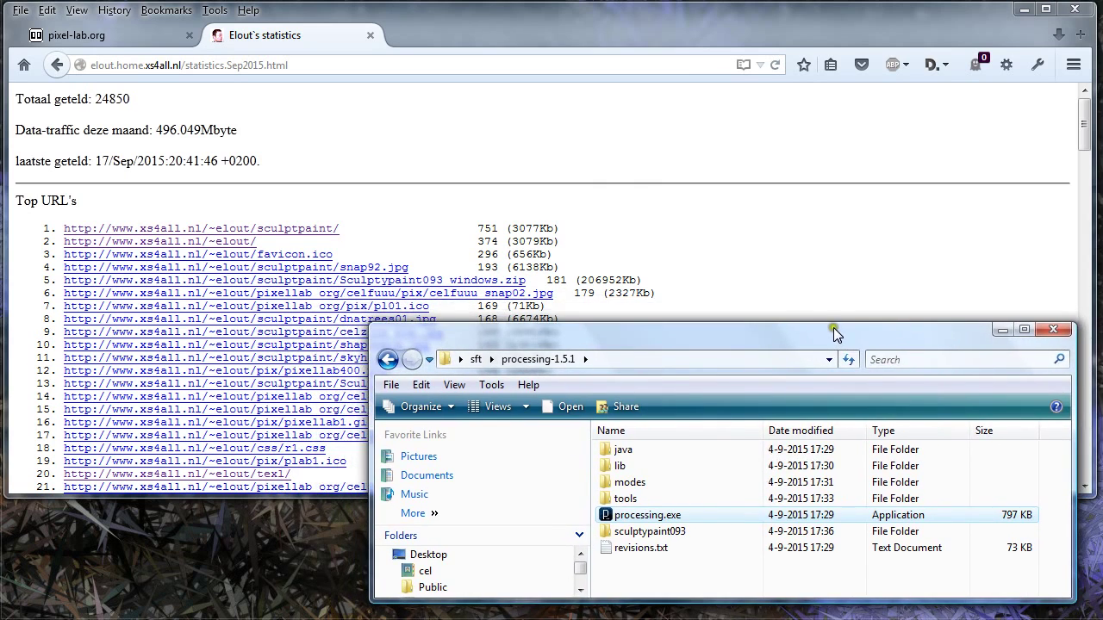
pyautogui.click(672, 19)
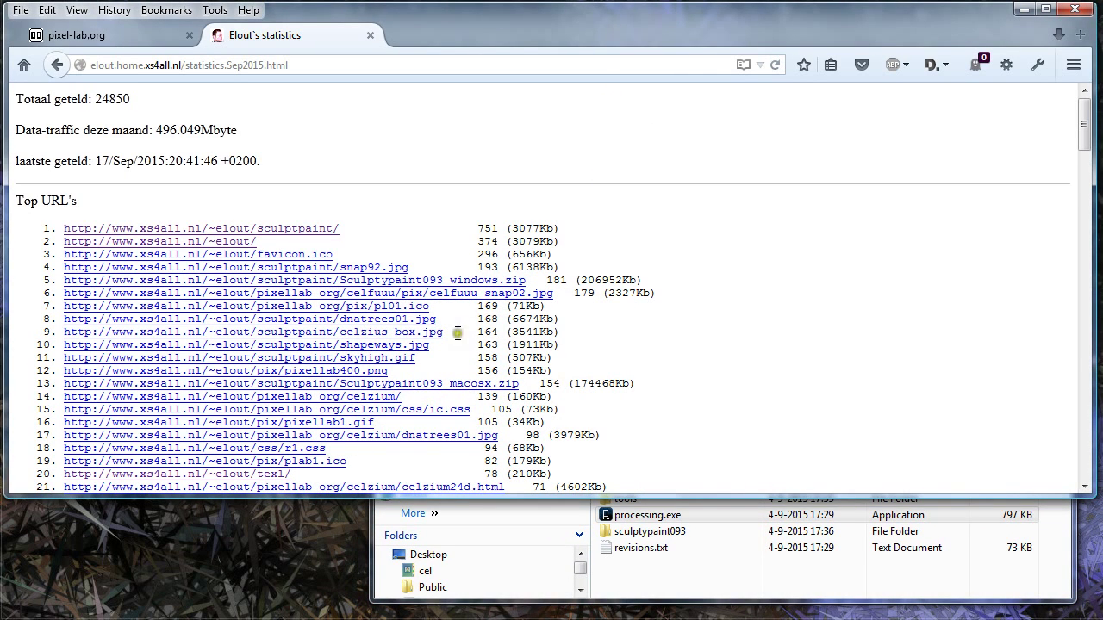
pyautogui.moveTo(456, 222); pyautogui.dragTo(524, 224)
pyautogui.moveTo(104, 160); pyautogui.dragTo(236, 161)
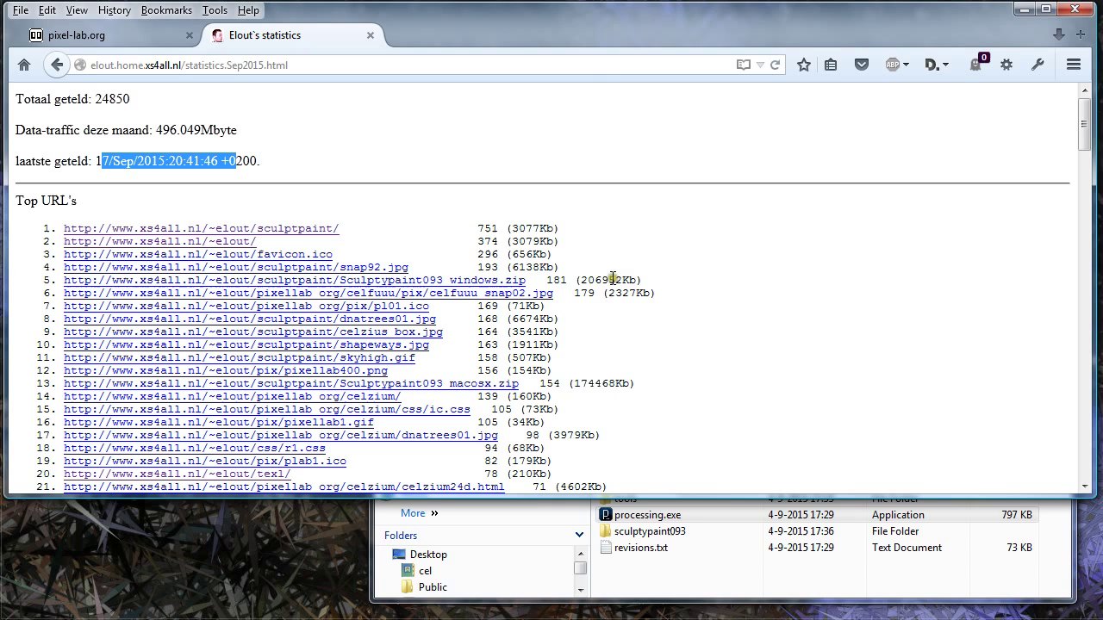
pyautogui.moveTo(481, 228)
pyautogui.mouseDown()
pyautogui.moveTo(517, 231)
pyautogui.moveTo(496, 227)
pyautogui.mouseUp()
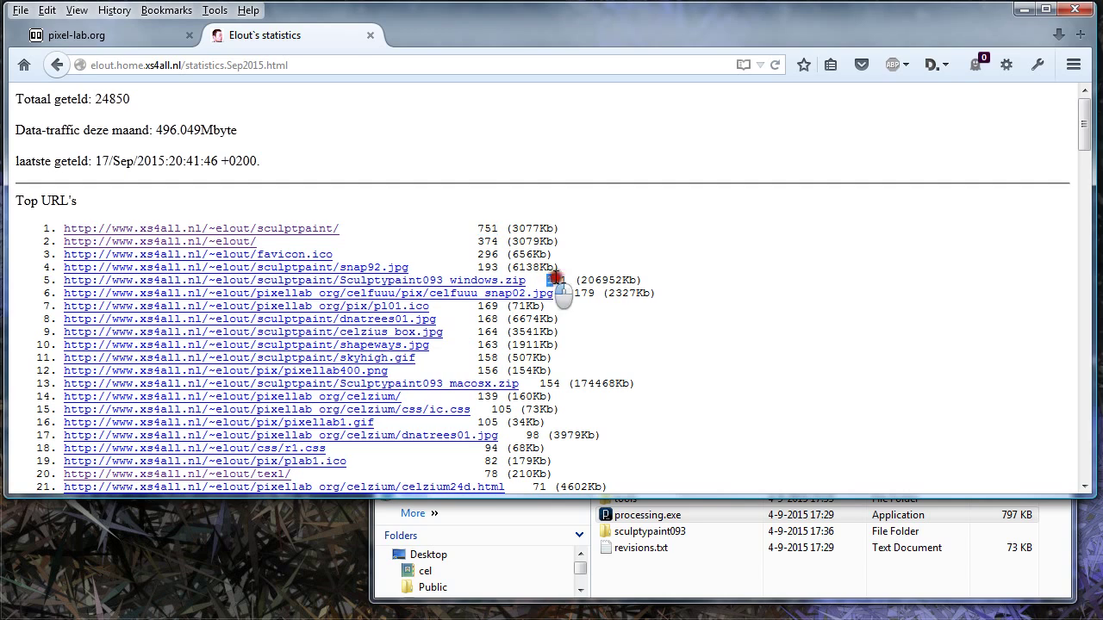
pyautogui.moveTo(555, 279); pyautogui.dragTo(580, 279)
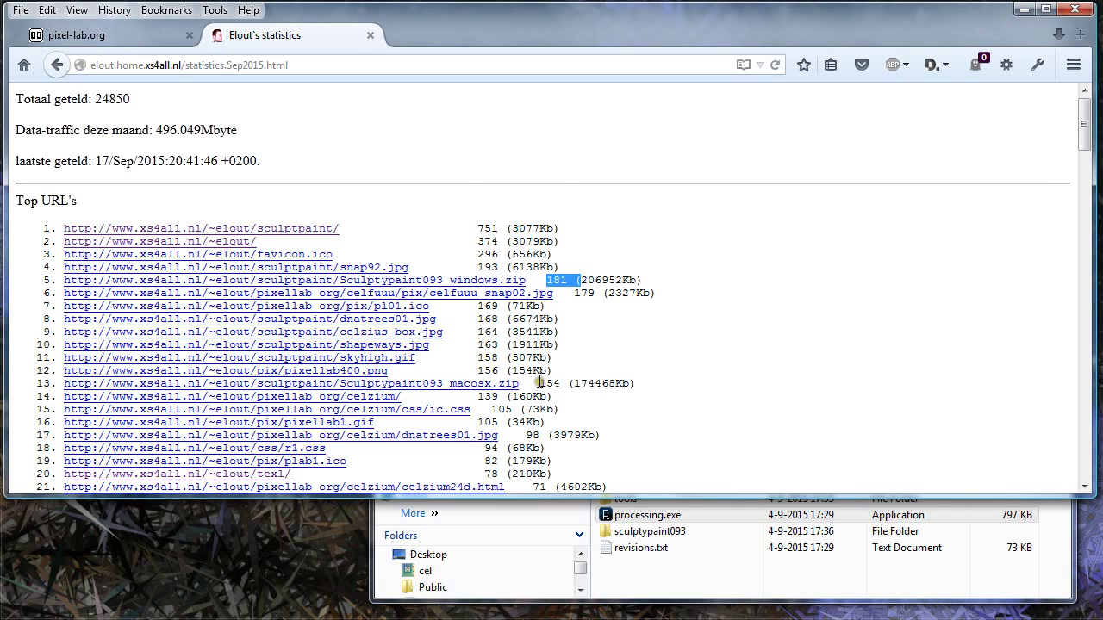
pyautogui.moveTo(540, 383); pyautogui.dragTo(566, 380)
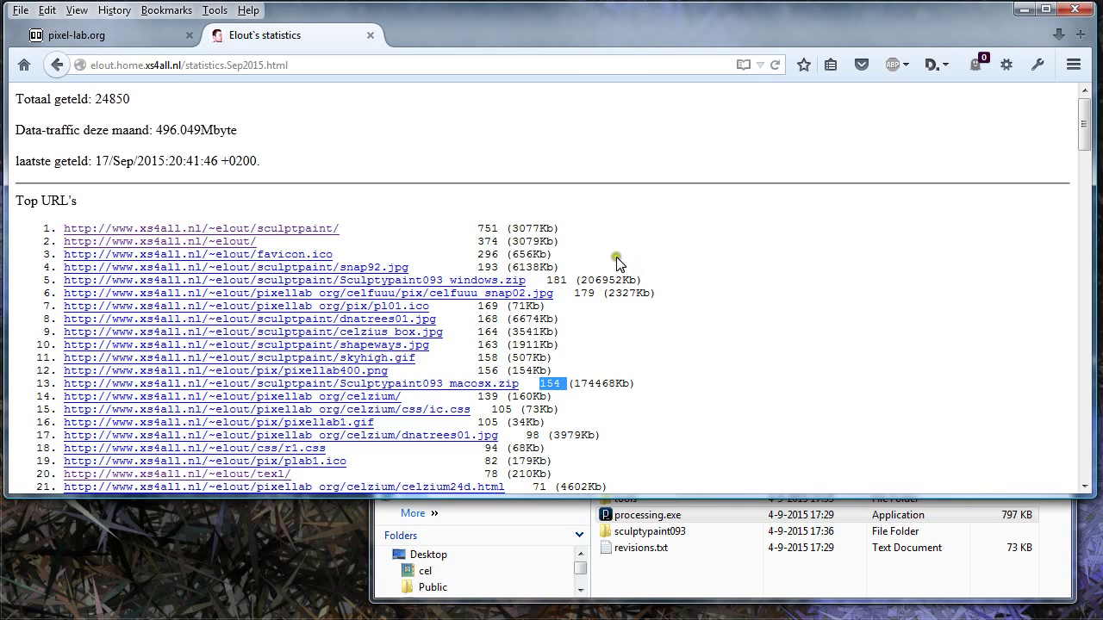
# Step: Launch processing.exe from the processing-1.5.1 folder
pyautogui.click(628, 603)
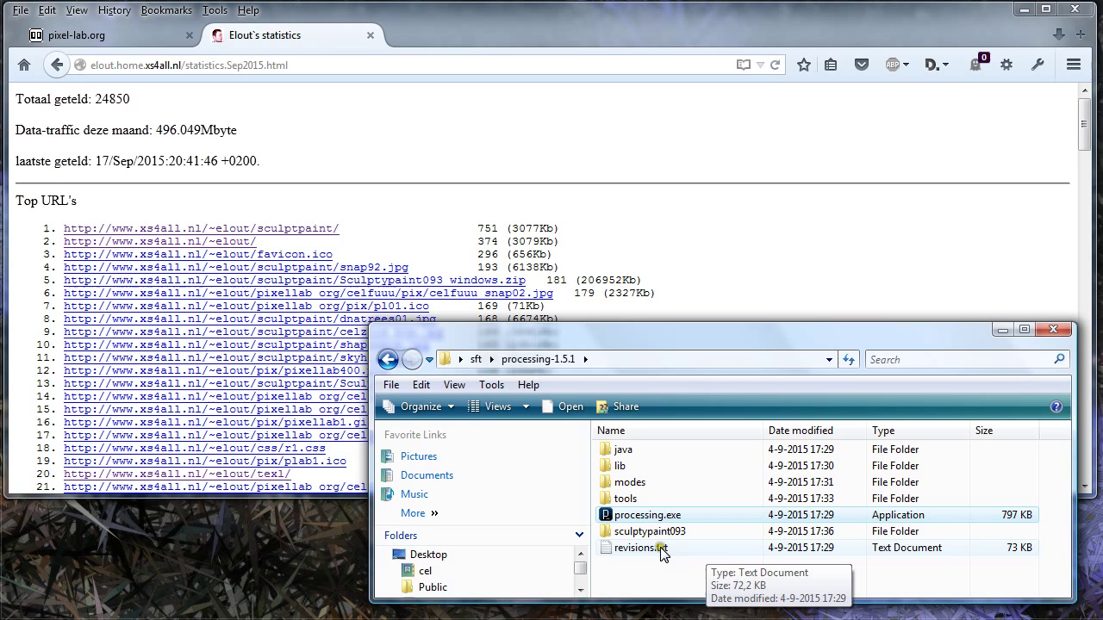
pyautogui.moveTo(716, 332)
pyautogui.mouseDown()
pyautogui.moveTo(533, 258)
pyautogui.moveTo(734, 312)
pyautogui.moveTo(667, 329)
pyautogui.moveTo(695, 327)
pyautogui.mouseUp()
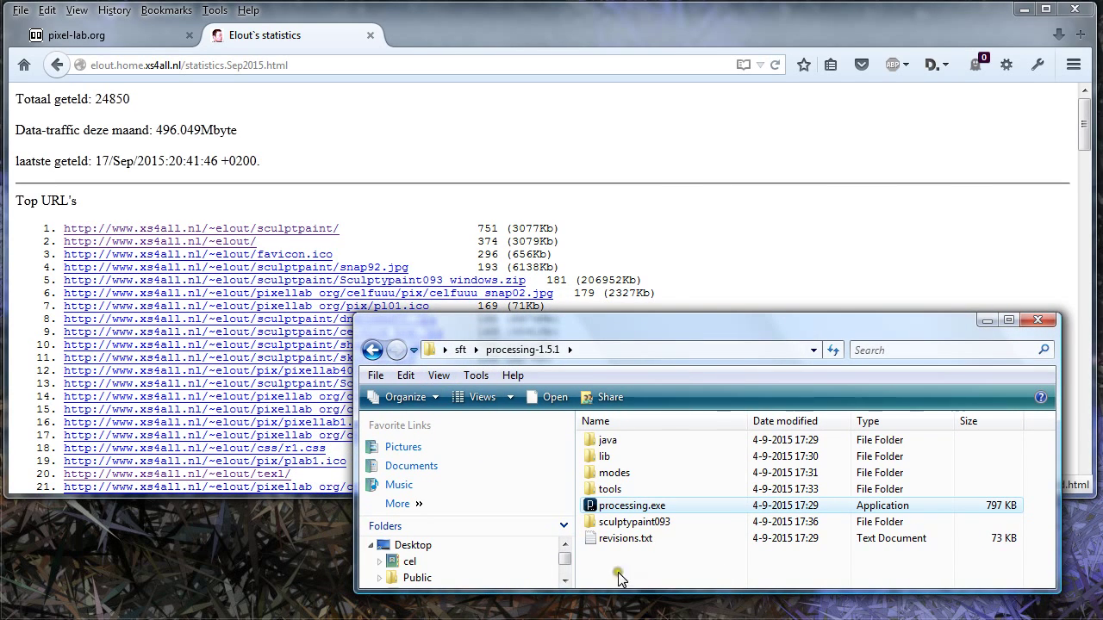
pyautogui.click(627, 506)
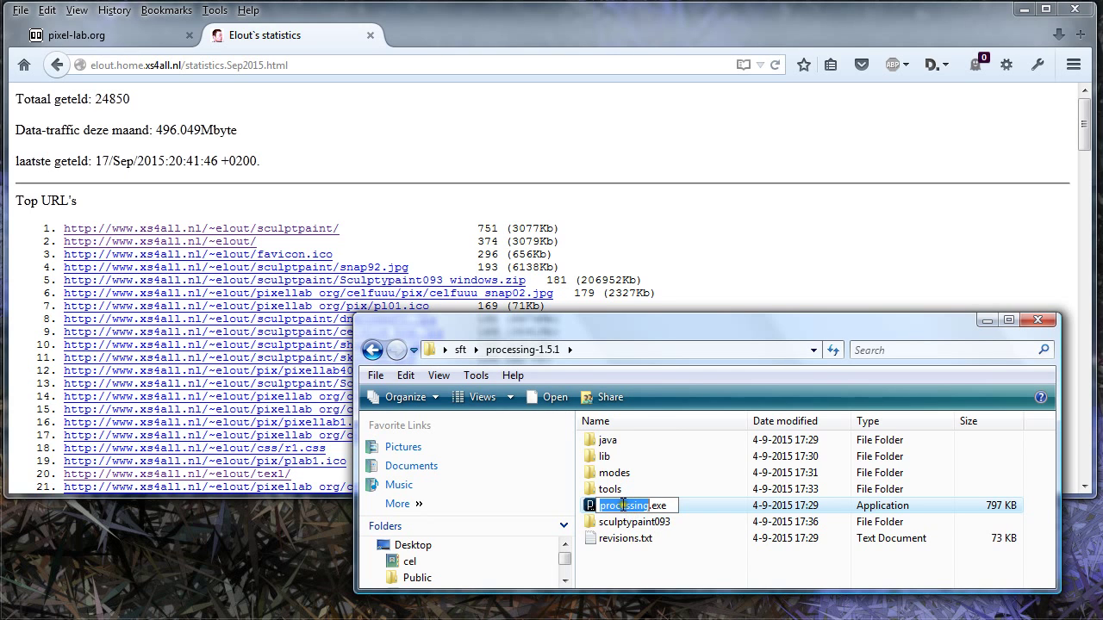
pyautogui.doubleClick(588, 506)
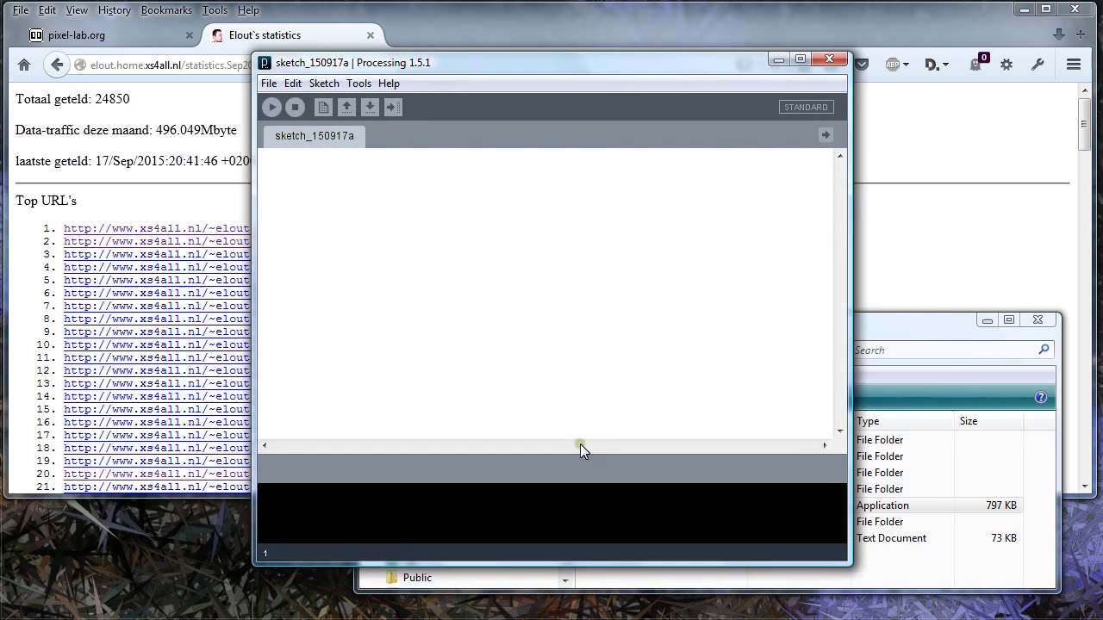
# Step: Open the sculptypaint093.pde sketch from the sculptypaint093 folder in Processing and run it
pyautogui.click(266, 85)
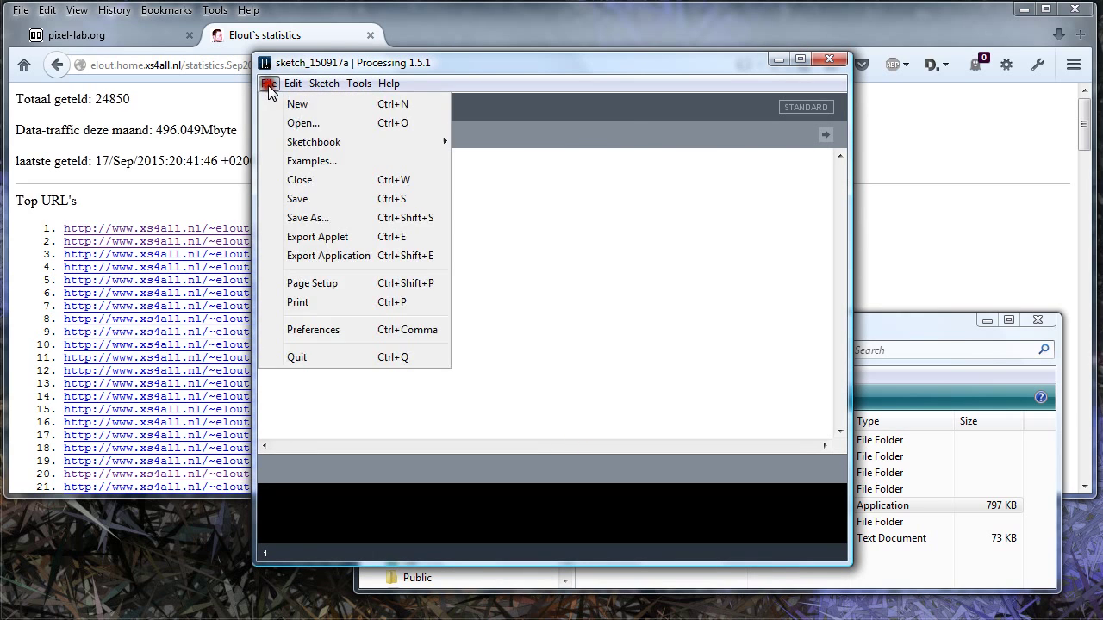
pyautogui.click(321, 121)
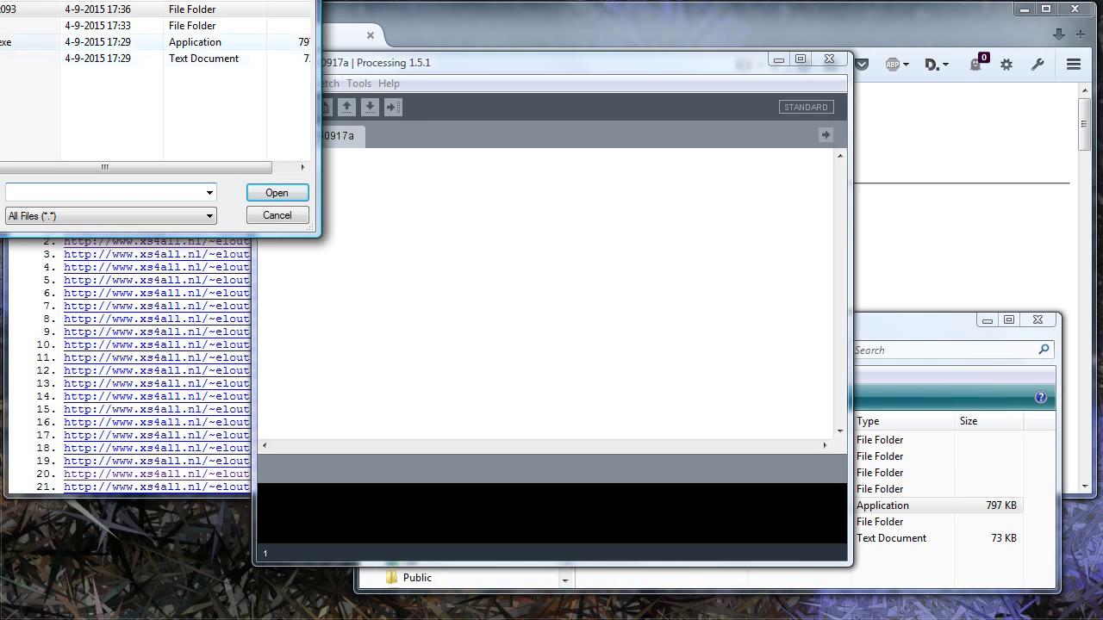
pyautogui.doubleClick(0, 12)
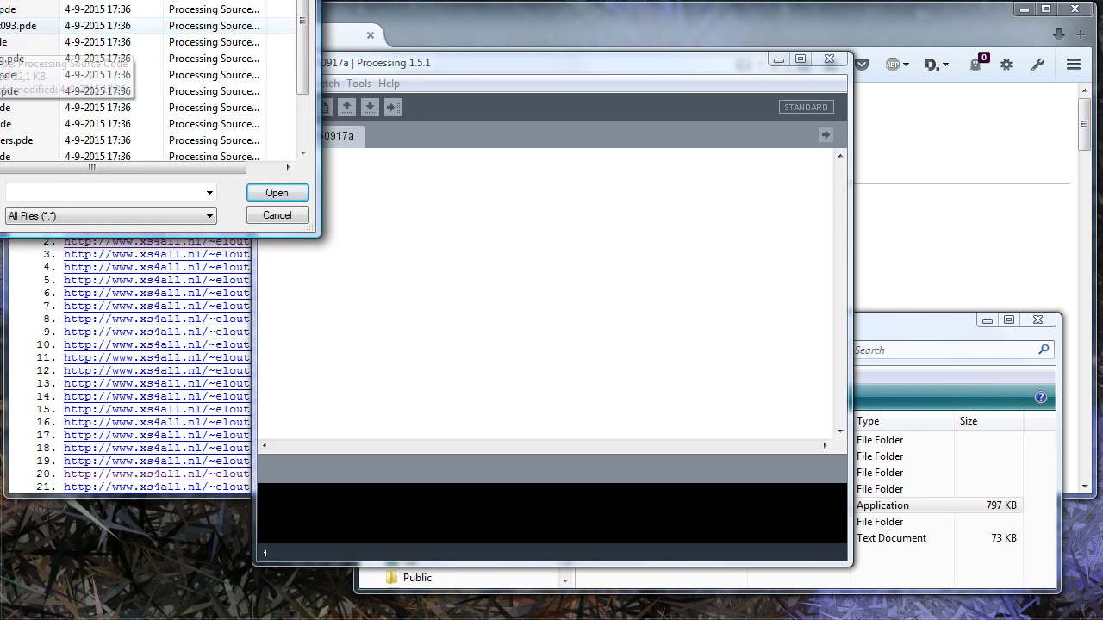
pyautogui.doubleClick(35, 26)
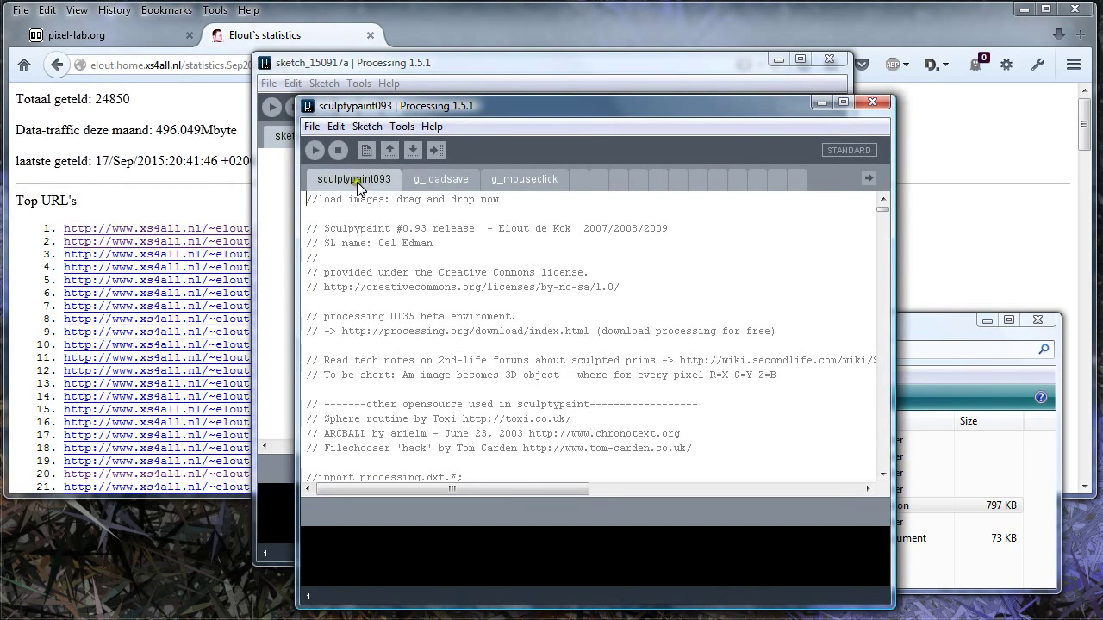
pyautogui.click(316, 152)
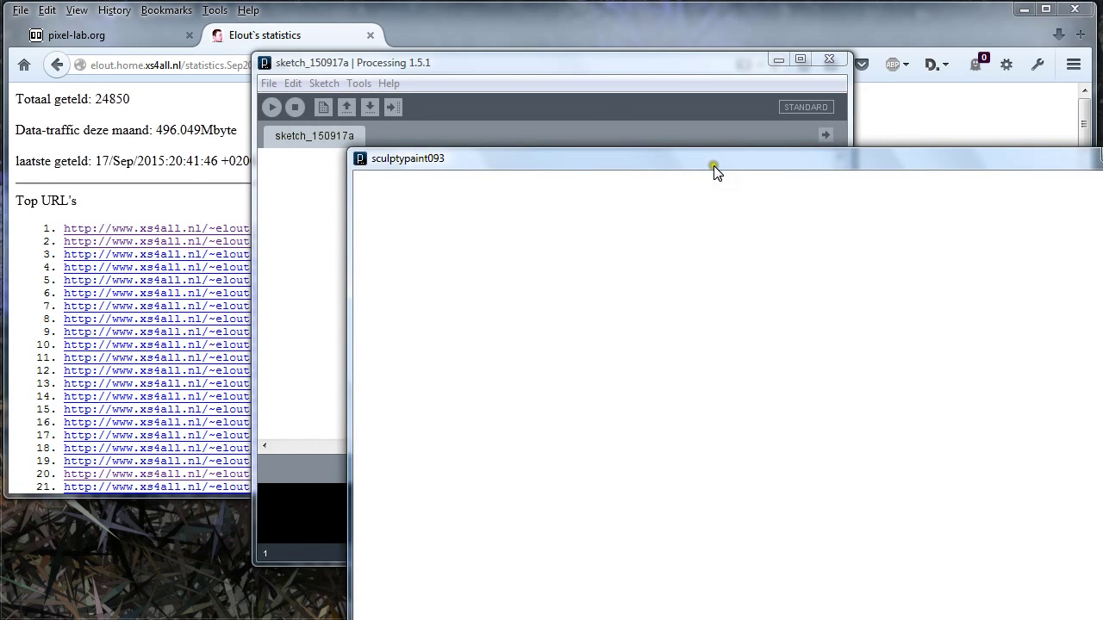
# Step: Select all points in the upper half of the sphere's sculpt map
pyautogui.moveTo(713, 166)
pyautogui.mouseDown()
pyautogui.moveTo(408, 80)
pyautogui.moveTo(420, 61)
pyautogui.mouseUp()
pyautogui.moveTo(214, 361); pyautogui.dragTo(322, 284)
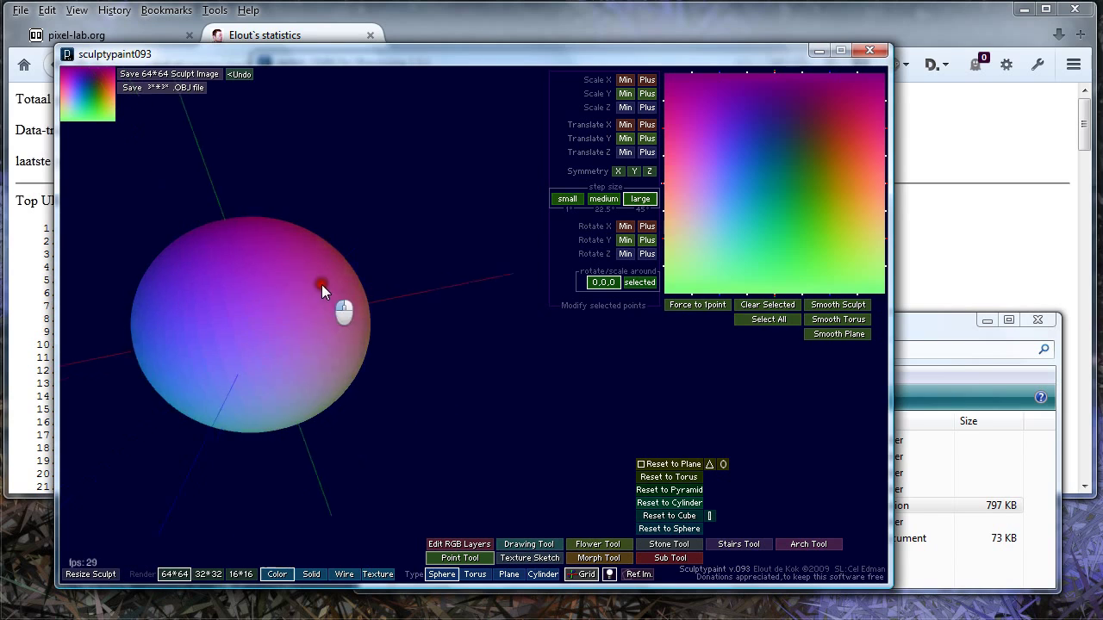
pyautogui.moveTo(218, 373); pyautogui.dragTo(201, 333)
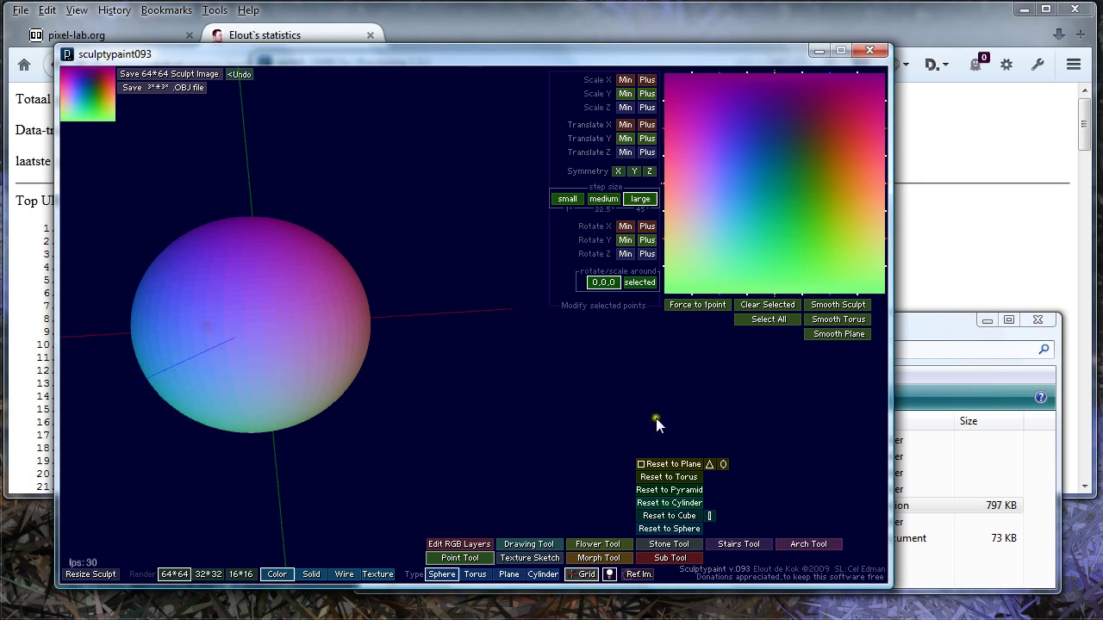
pyautogui.moveTo(665, 81); pyautogui.dragTo(685, 88)
pyautogui.moveTo(860, 161); pyautogui.dragTo(885, 180)
pyautogui.moveTo(185, 402); pyautogui.dragTo(210, 380)
# Step: Scale the selected upper half of the sphere down along X, Y and Z with the large step size
pyautogui.click(626, 80)
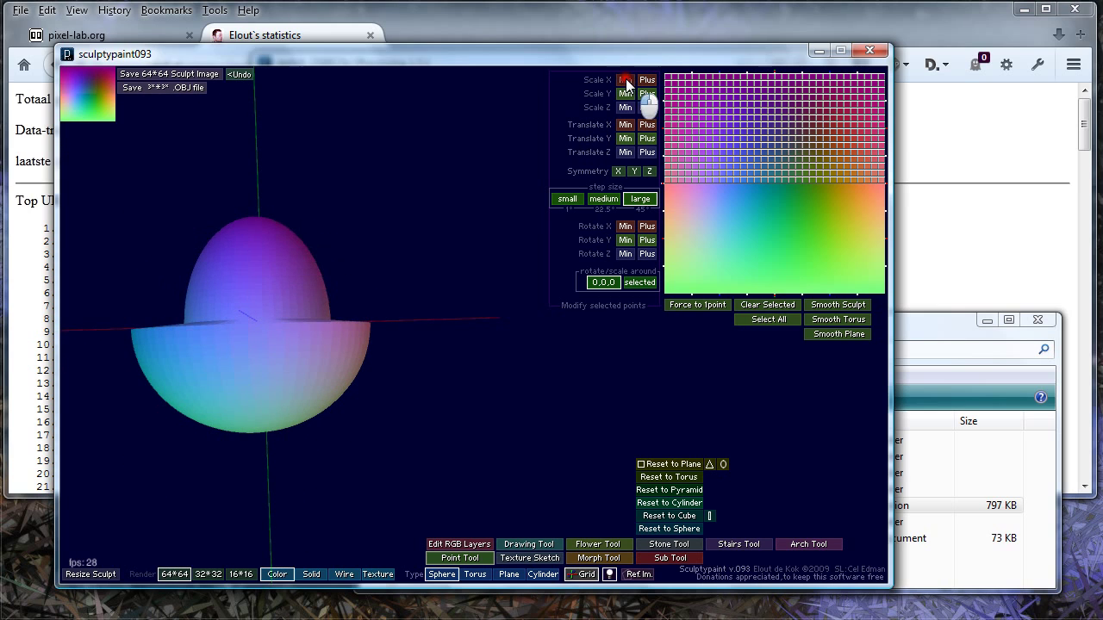
pyautogui.click(624, 94)
pyautogui.click(625, 94)
pyautogui.moveTo(347, 195); pyautogui.dragTo(313, 435)
pyautogui.click(624, 108)
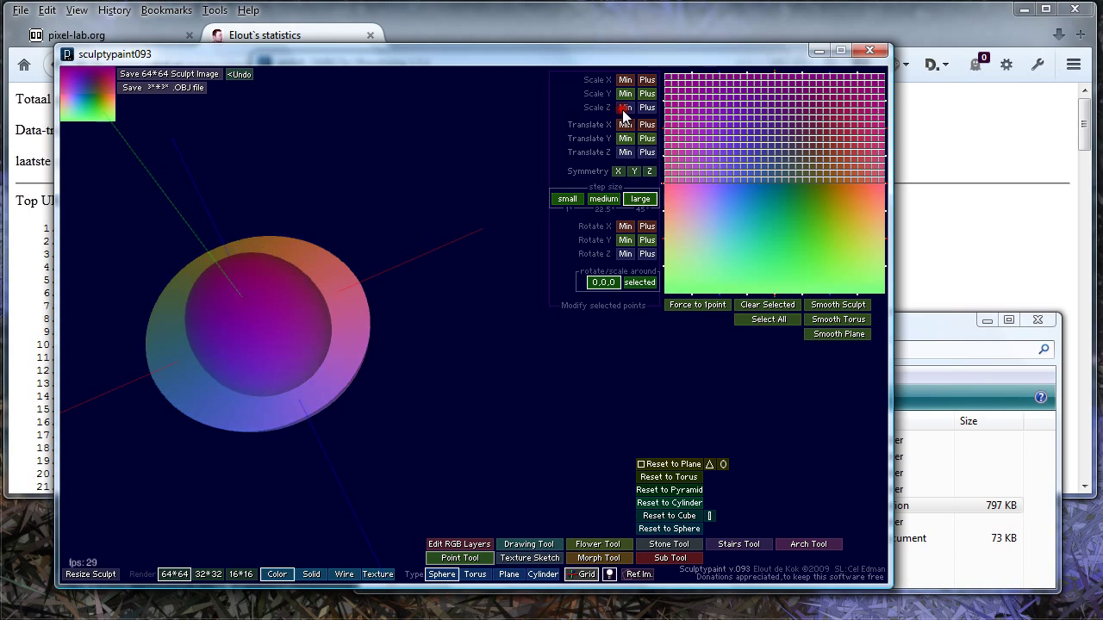
pyautogui.click(625, 108)
pyautogui.moveTo(514, 198)
pyautogui.mouseDown()
pyautogui.moveTo(179, 366)
pyautogui.moveTo(347, 402)
pyautogui.mouseUp()
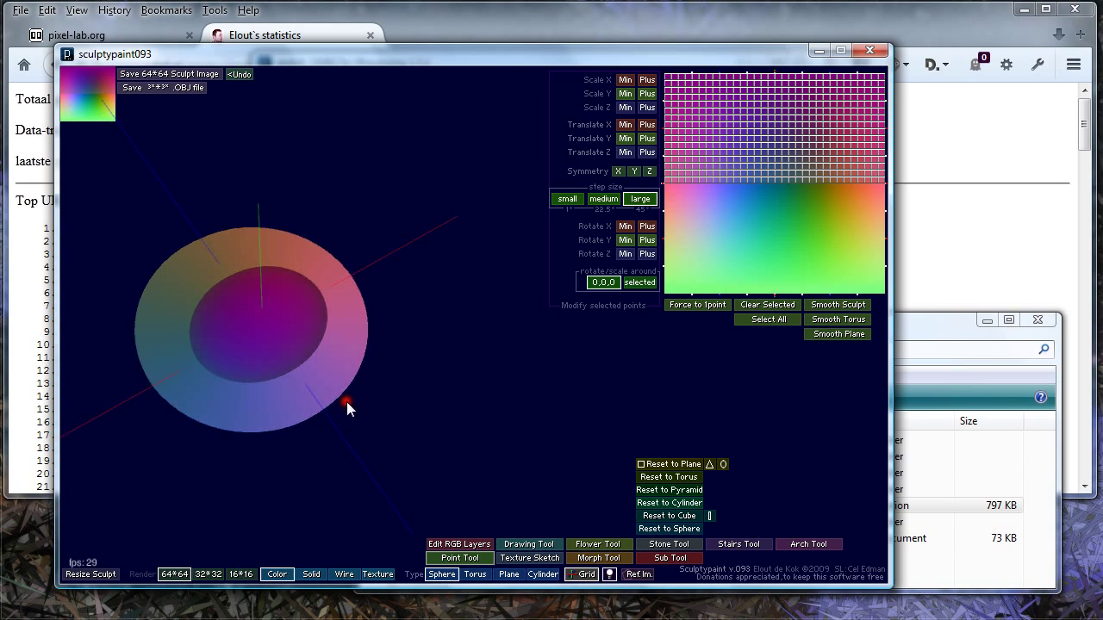
pyautogui.click(625, 94)
pyautogui.click(623, 108)
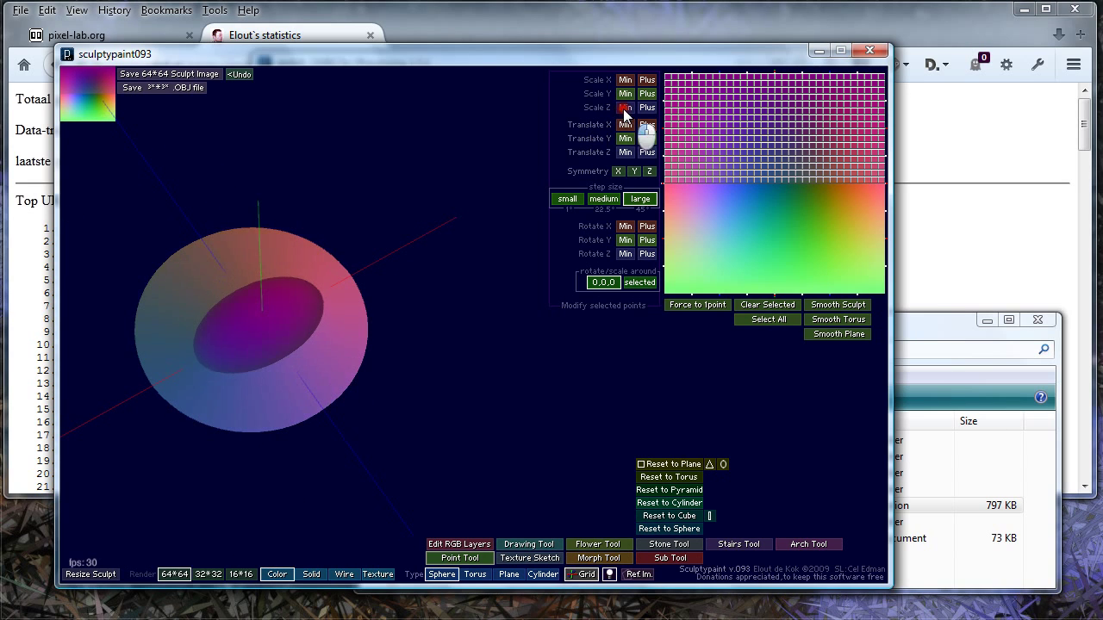
pyautogui.click(623, 107)
pyautogui.moveTo(355, 362)
pyautogui.mouseDown()
pyautogui.moveTo(216, 255)
pyautogui.moveTo(573, 337)
pyautogui.mouseUp()
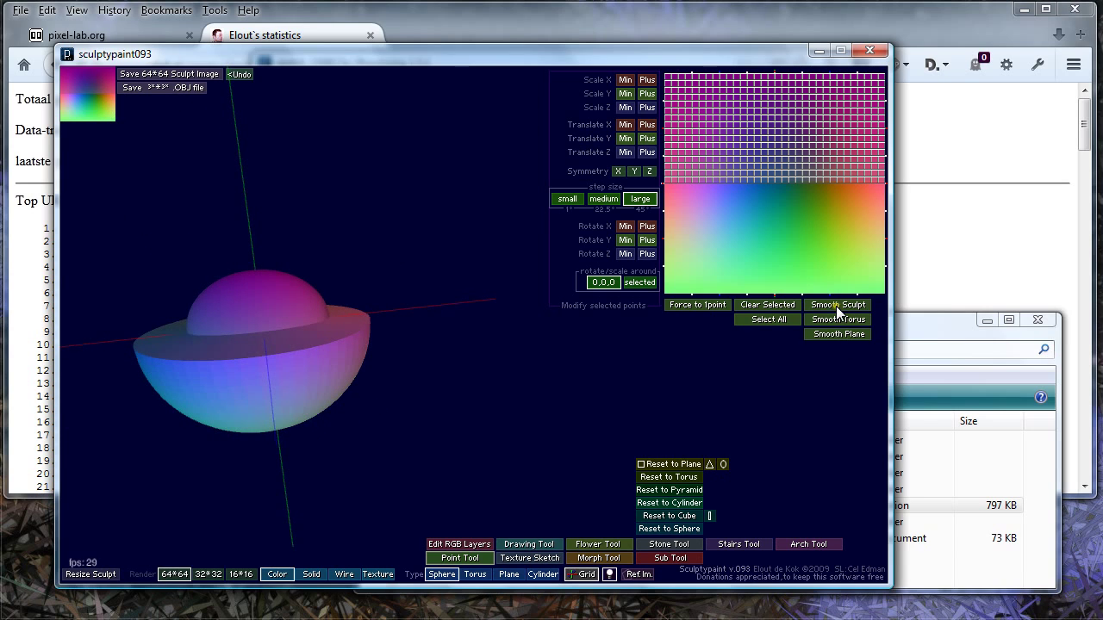
# Step: Clear the point selection, smooth the whole sculpt with Smooth Sculpt and inspect the shape from several angles
pyautogui.click(773, 307)
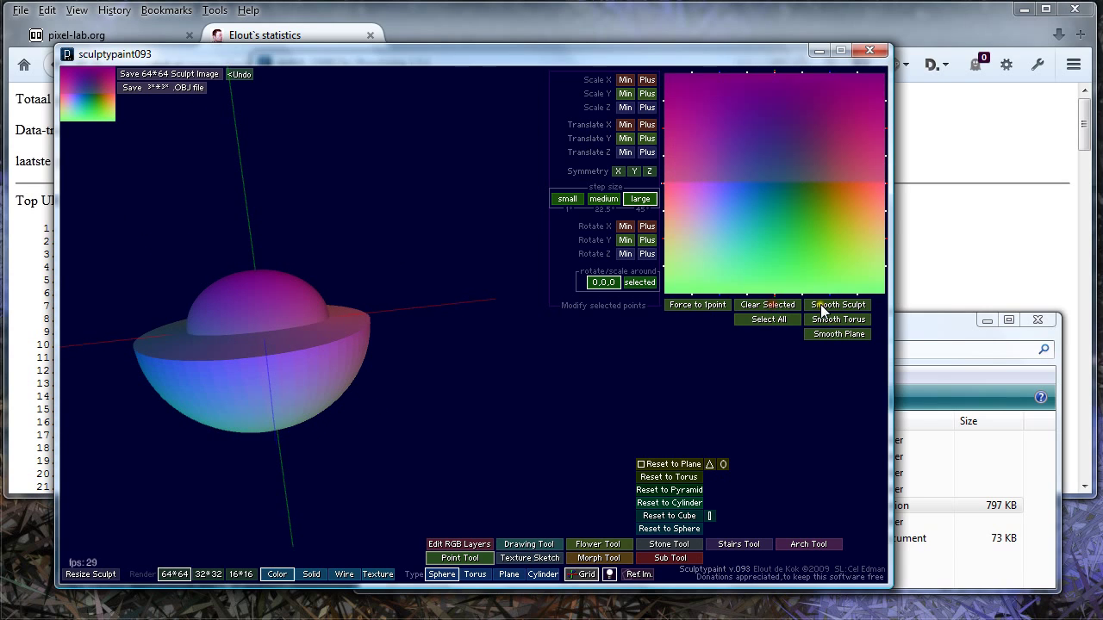
pyautogui.click(823, 305)
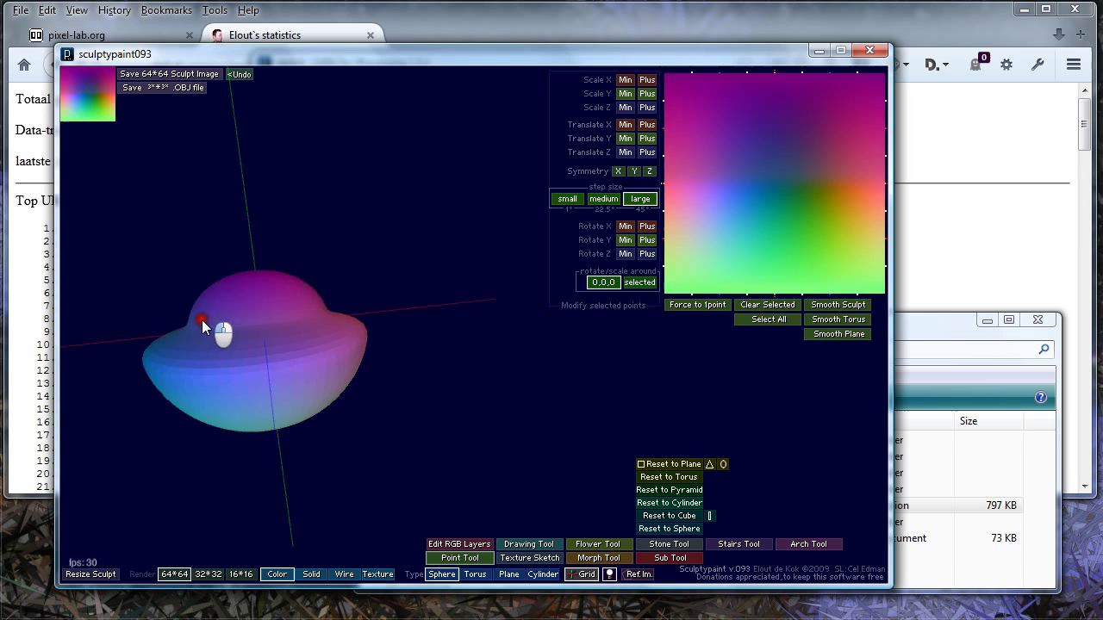
pyautogui.moveTo(202, 320)
pyautogui.mouseDown()
pyautogui.moveTo(349, 92)
pyautogui.moveTo(210, 444)
pyautogui.moveTo(161, 357)
pyautogui.moveTo(379, 287)
pyautogui.mouseUp()
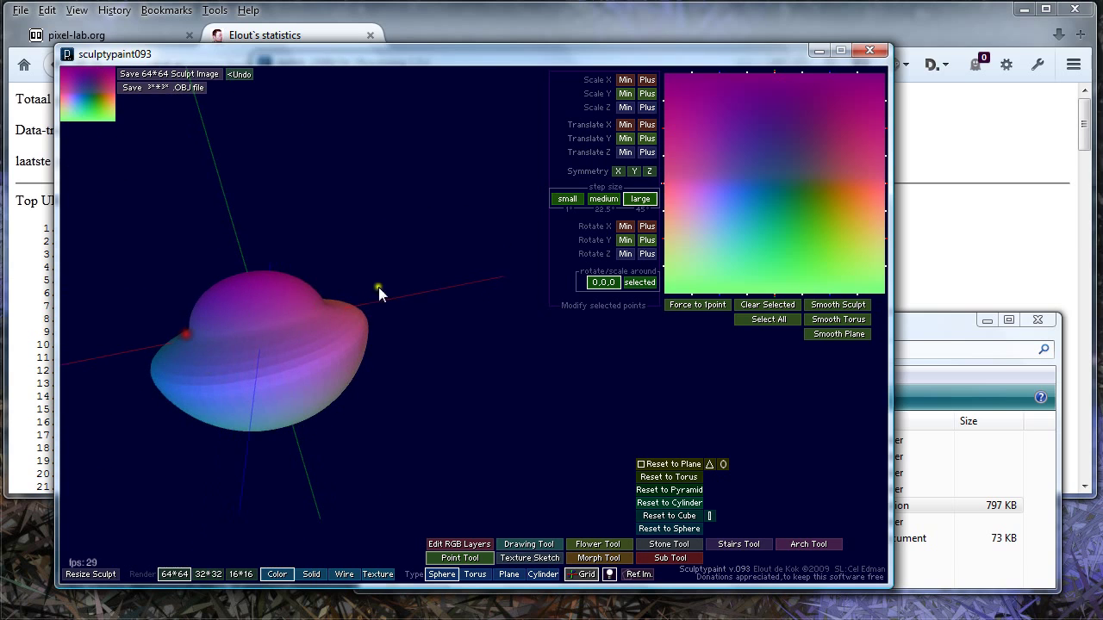
pyautogui.moveTo(508, 290)
pyautogui.mouseDown()
pyautogui.moveTo(249, 253)
pyautogui.moveTo(375, 89)
pyautogui.moveTo(382, 160)
pyautogui.moveTo(636, 287)
pyautogui.mouseUp()
pyautogui.moveTo(503, 108)
pyautogui.mouseDown()
pyautogui.moveTo(215, 460)
pyautogui.moveTo(192, 423)
pyautogui.moveTo(241, 477)
pyautogui.moveTo(352, 380)
pyautogui.moveTo(380, 377)
pyautogui.mouseUp()
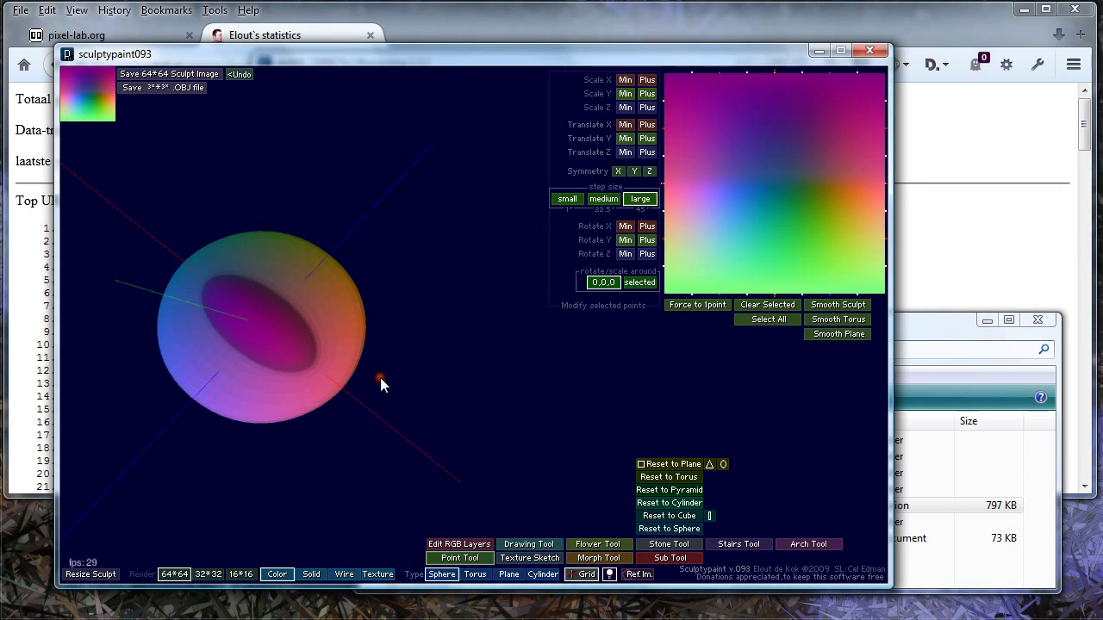
pyautogui.moveTo(274, 381)
pyautogui.mouseDown()
pyautogui.moveTo(304, 271)
pyautogui.moveTo(274, 293)
pyautogui.mouseUp()
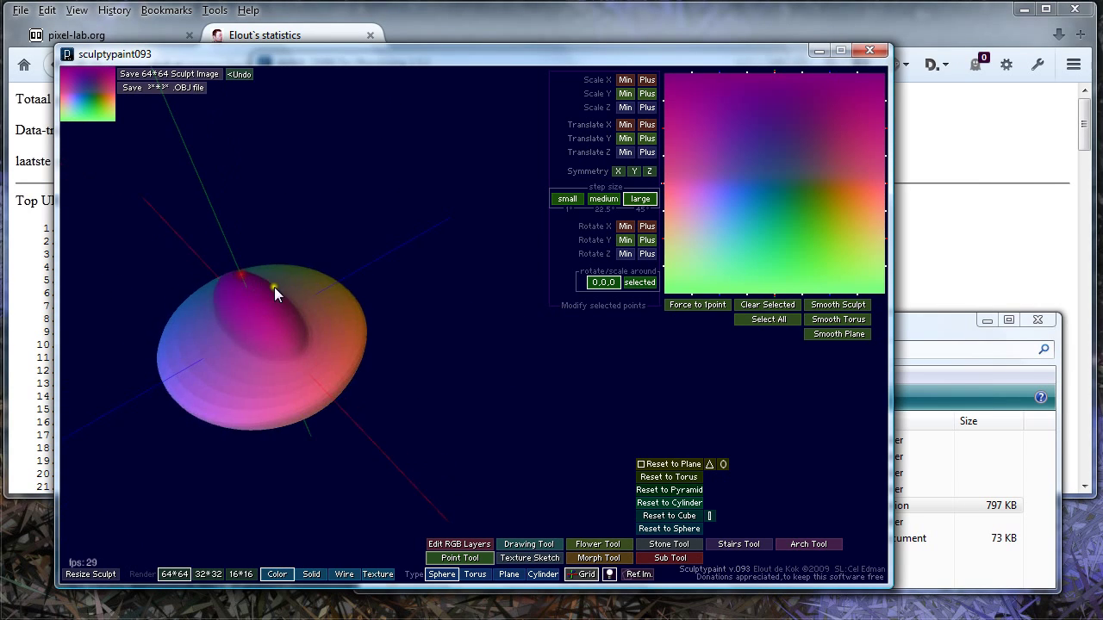
# Step: Close the sculptypaint093 sketch, the empty Processing sketch and the processing-1.5.1 folder window
pyautogui.moveTo(675, 66)
pyautogui.mouseDown()
pyautogui.moveTo(716, 34)
pyautogui.moveTo(800, 34)
pyautogui.moveTo(825, 67)
pyautogui.mouseUp()
pyautogui.click(959, 65)
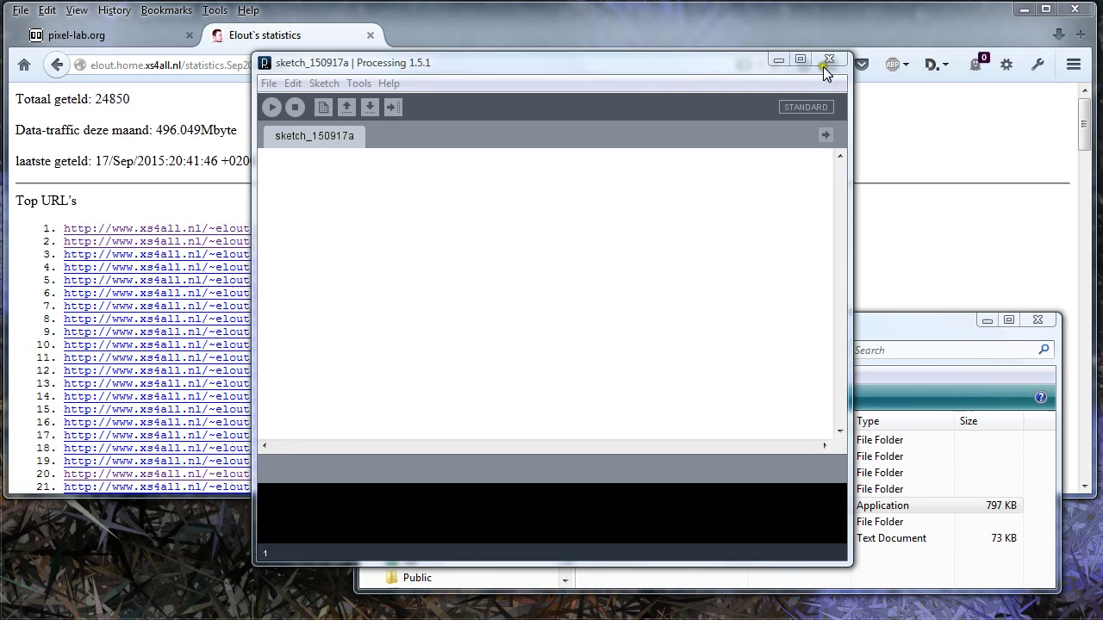
pyautogui.click(832, 58)
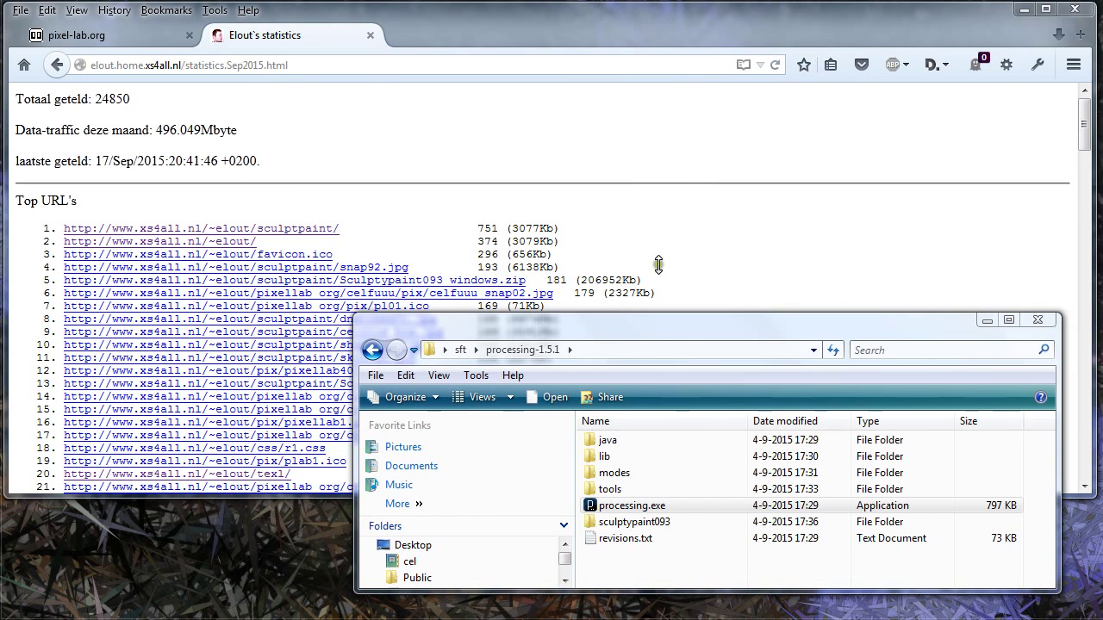
pyautogui.click(1038, 322)
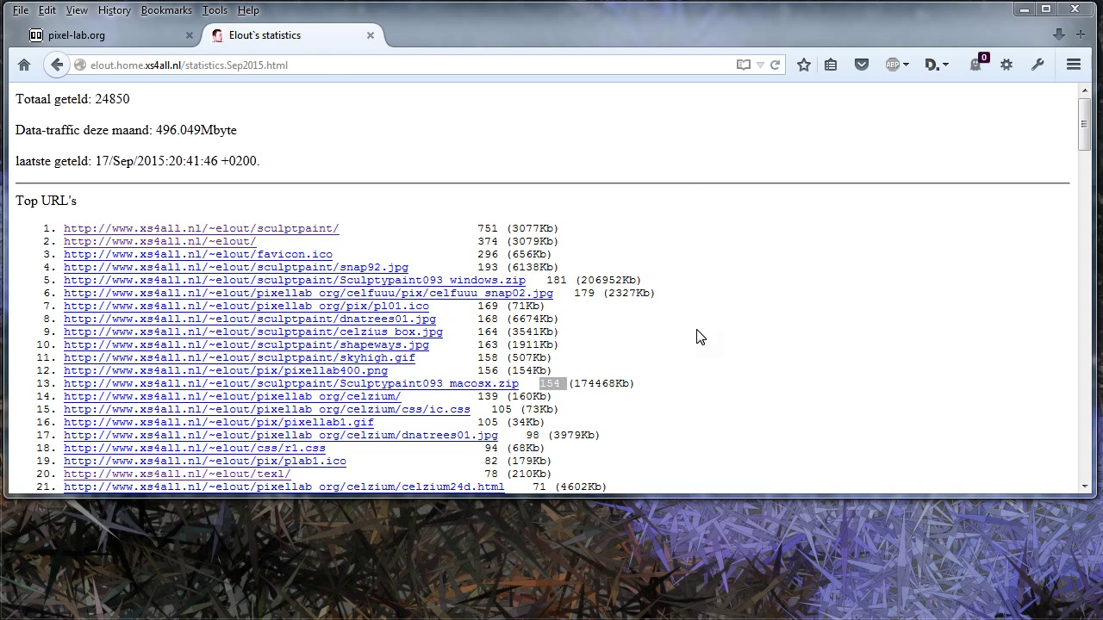
# Step: Switch to the browser, close the statistics page and load pixel-lab.org
pyautogui.click(313, 65)
pyautogui.click(371, 36)
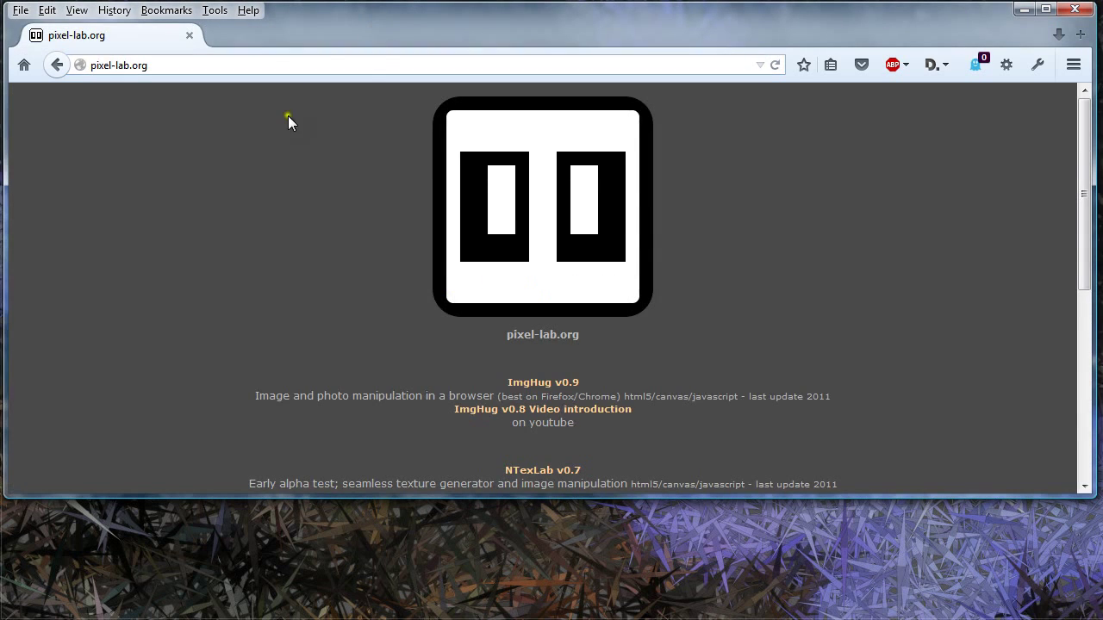
pyautogui.click(233, 62)
pyautogui.press('Return')
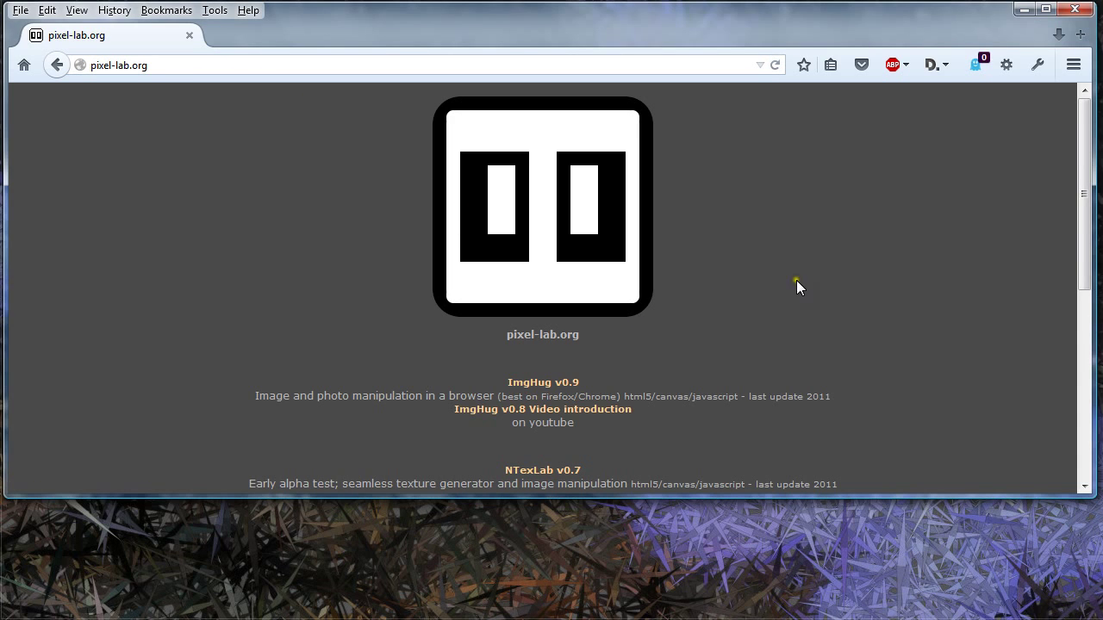
# Step: Open Sculptypaint 2 from the pixel-lab.org project list and make the browser window taller
pyautogui.scroll(-3, 829, 255)
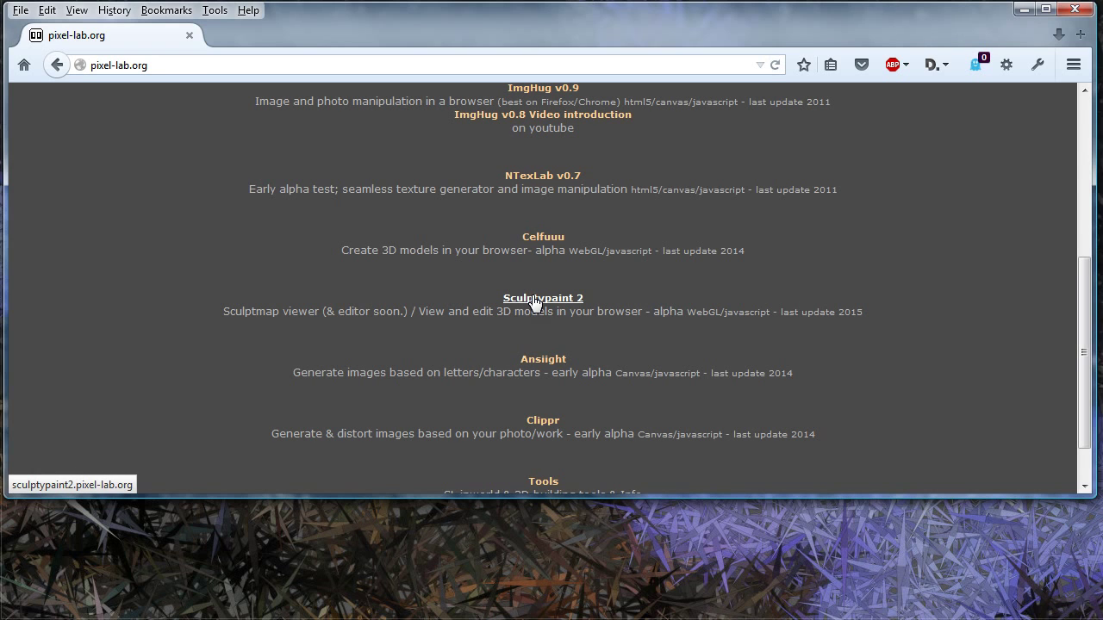
pyautogui.click(534, 301)
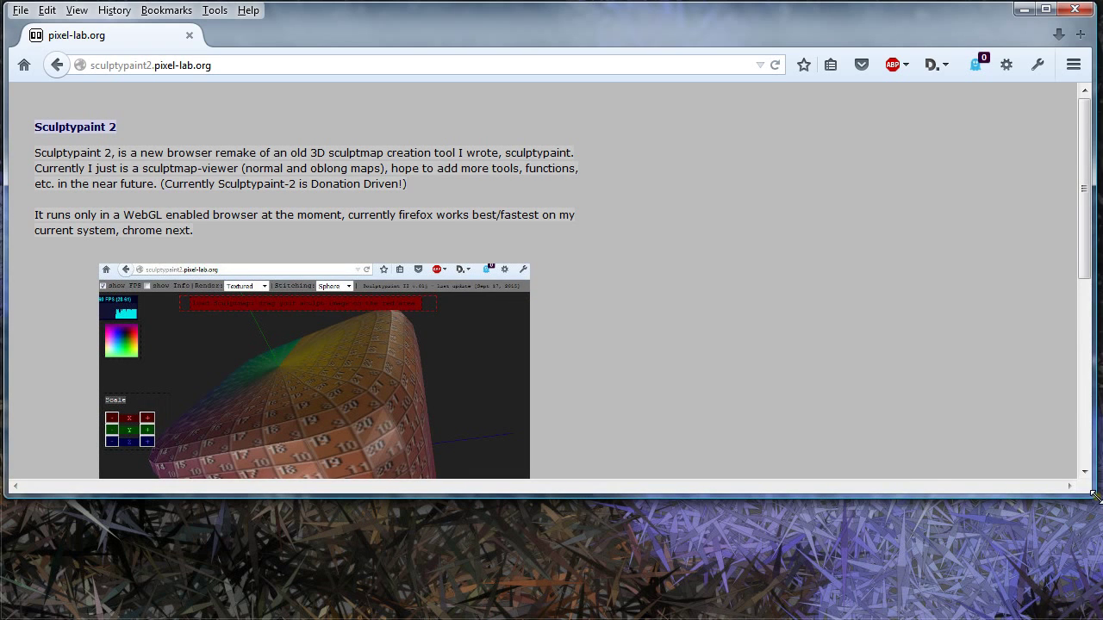
pyautogui.moveTo(1095, 496); pyautogui.dragTo(1094, 608)
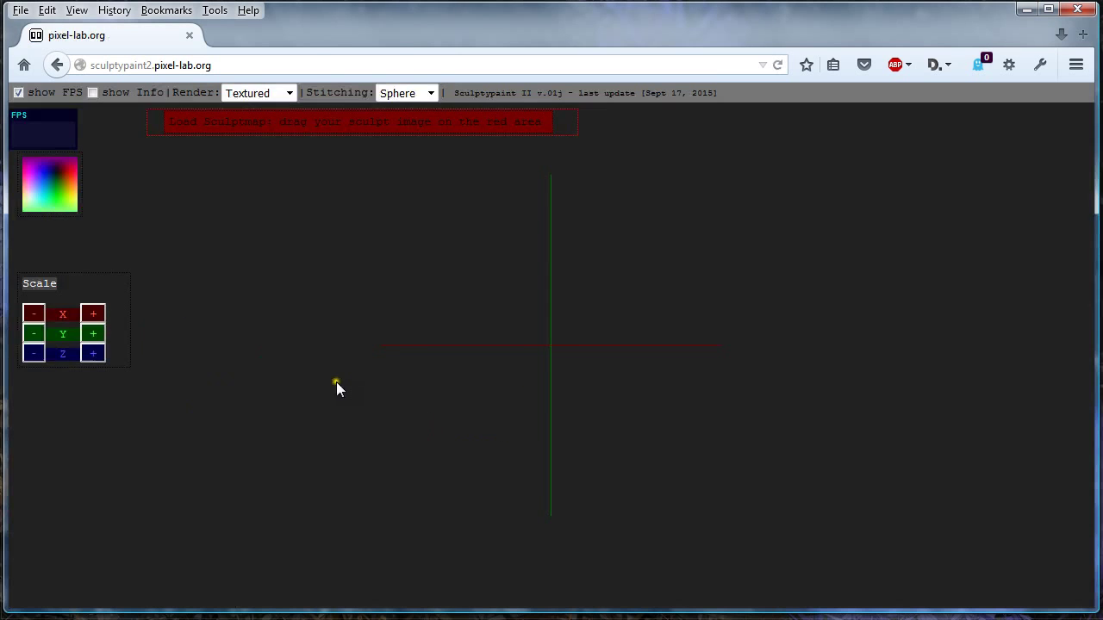
# Step: Narrow the browser window, bring up the sculptypaint2 folder window, shrink it and place it beside the sculpt view
pyautogui.moveTo(505, 320)
pyautogui.mouseDown()
pyautogui.moveTo(409, 521)
pyautogui.moveTo(586, 394)
pyautogui.moveTo(623, 275)
pyautogui.moveTo(667, 426)
pyautogui.moveTo(498, 433)
pyautogui.moveTo(485, 581)
pyautogui.moveTo(876, 522)
pyautogui.moveTo(1095, 612)
pyautogui.moveTo(790, 609)
pyautogui.mouseUp()
pyautogui.click(827, 617)
pyautogui.click(848, 577)
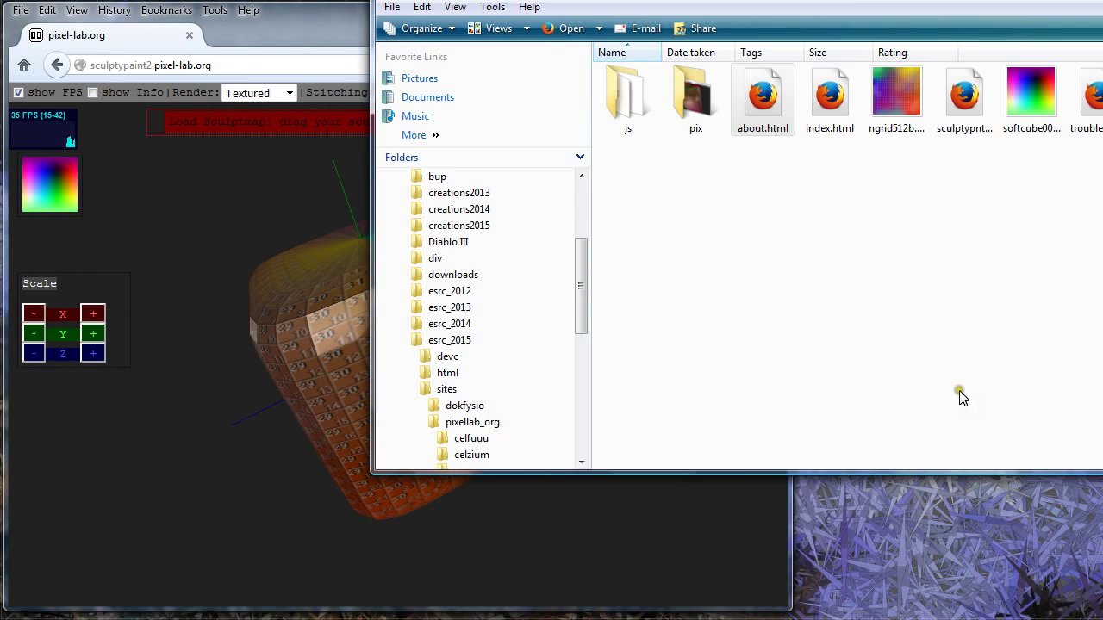
pyautogui.moveTo(1102, 1); pyautogui.dragTo(1013, 109)
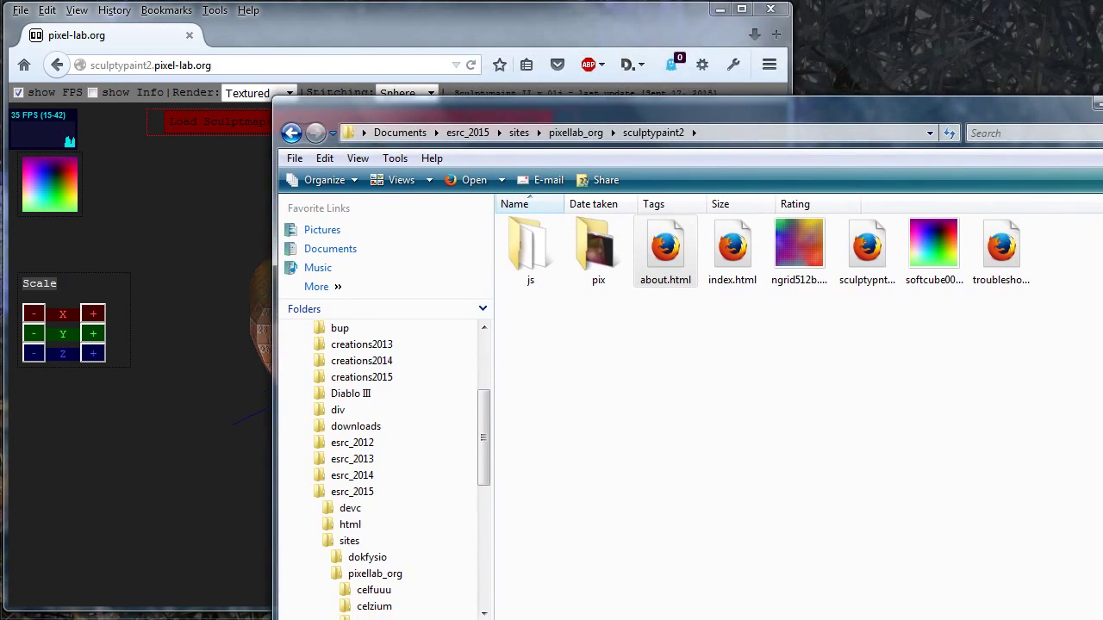
pyautogui.moveTo(1094, 616); pyautogui.dragTo(816, 563)
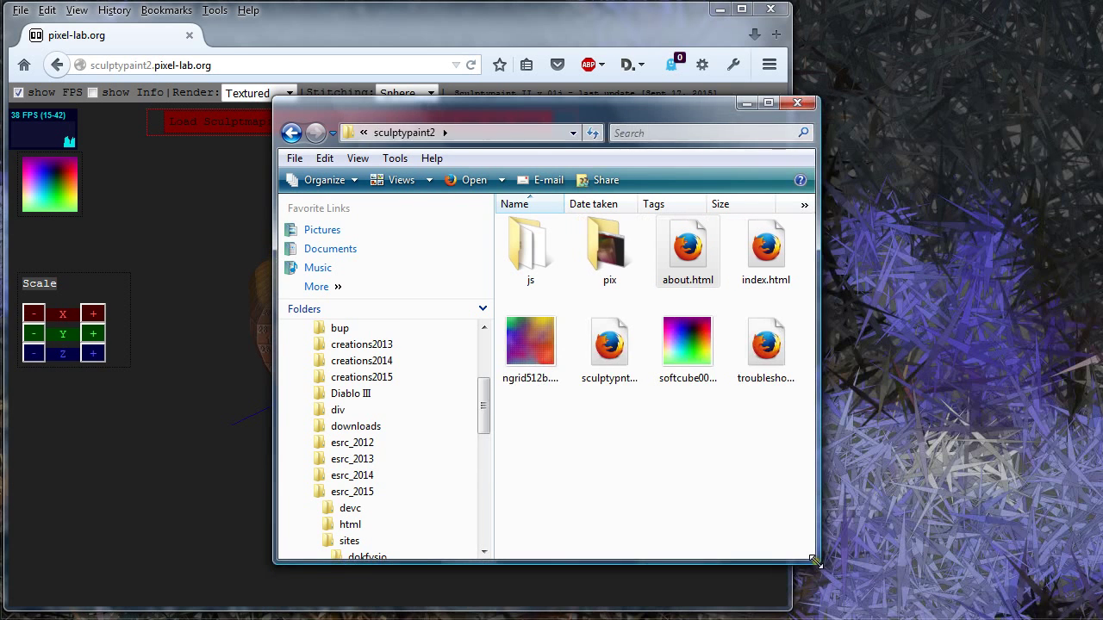
pyautogui.moveTo(554, 121); pyautogui.dragTo(818, 144)
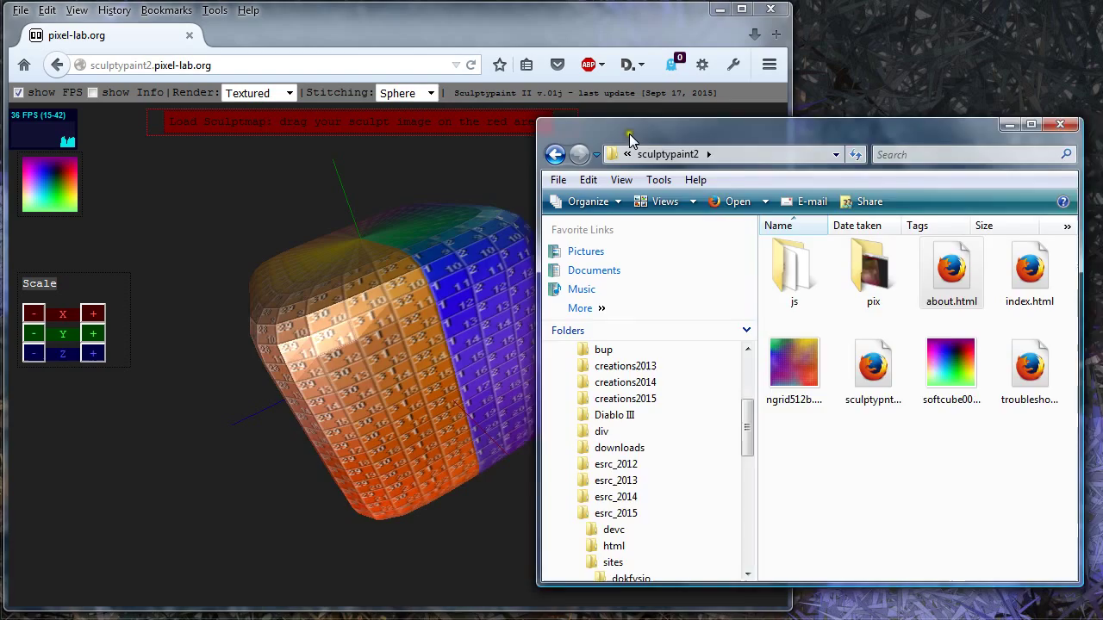
pyautogui.moveTo(630, 139); pyautogui.dragTo(738, 141)
# Step: Flatten the default soft cube by reducing its Y scale and inspect it from several sides
pyautogui.moveTo(351, 319); pyautogui.dragTo(182, 443)
pyautogui.scroll(5, 407, 500)
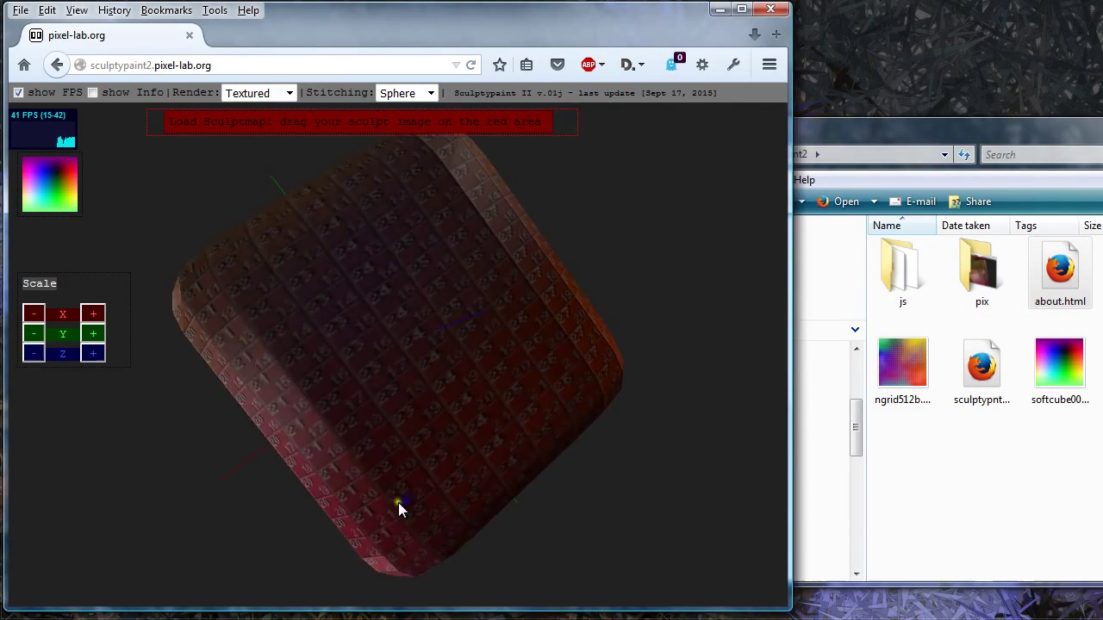
pyautogui.moveTo(328, 358); pyautogui.dragTo(472, 339)
pyautogui.click(27, 333)
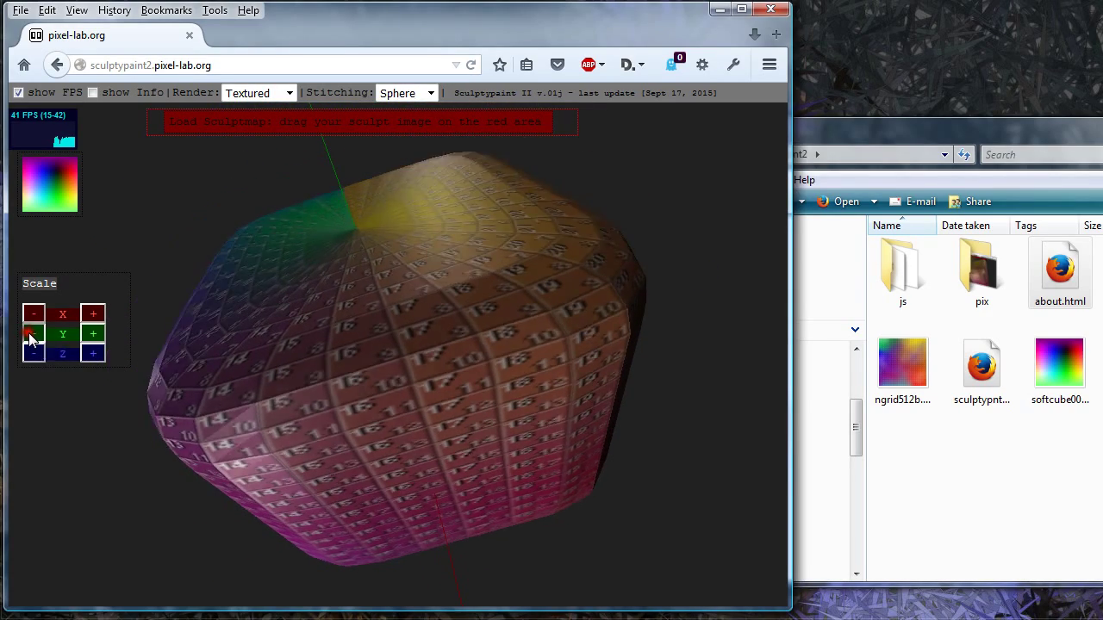
pyautogui.click(27, 333)
pyautogui.moveTo(391, 491); pyautogui.dragTo(289, 438)
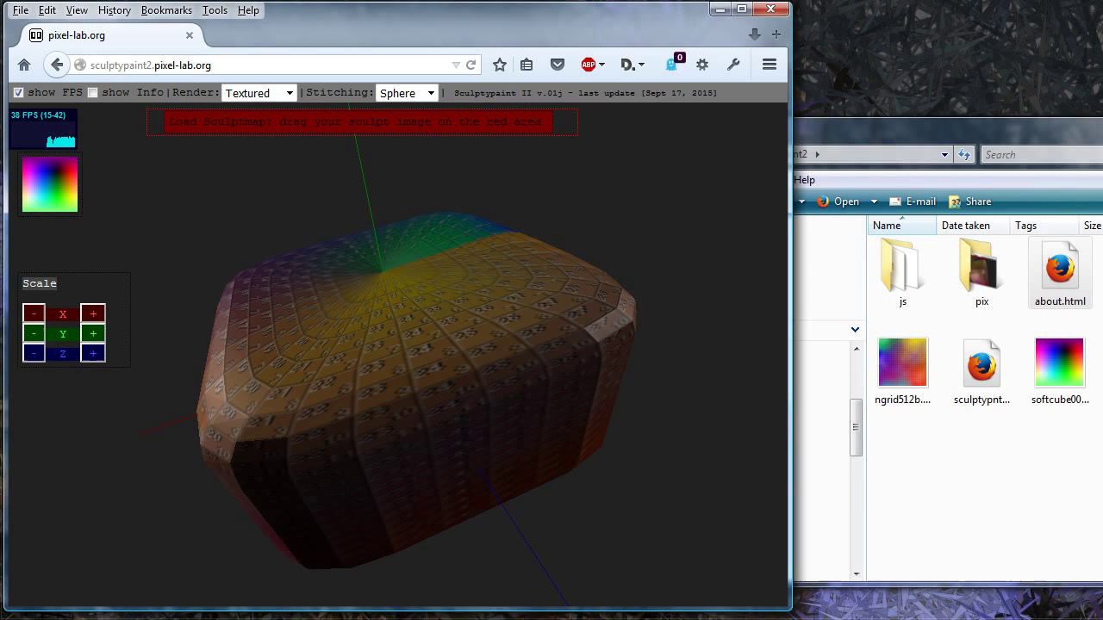
# Step: Switch to the Documents folder window, place it beside the sculpt and open esrc_2015 > html > sculptypaint2 > sculptypnt2_001 > sculpties
pyautogui.hotkey('alt', 'Tab')
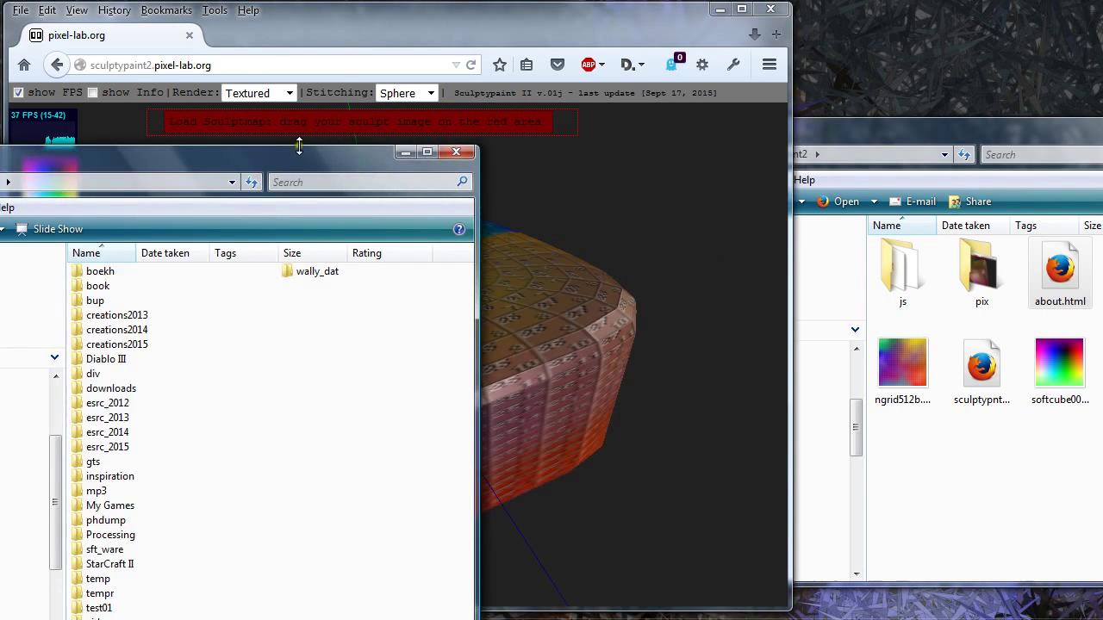
pyautogui.moveTo(298, 146); pyautogui.dragTo(1102, 57)
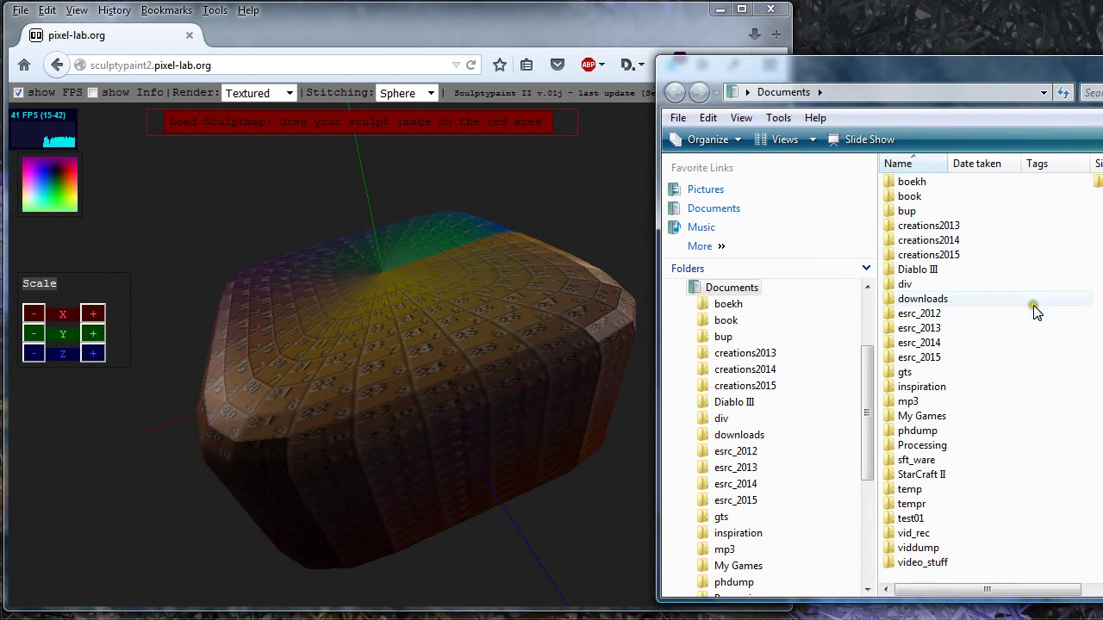
pyautogui.doubleClick(916, 357)
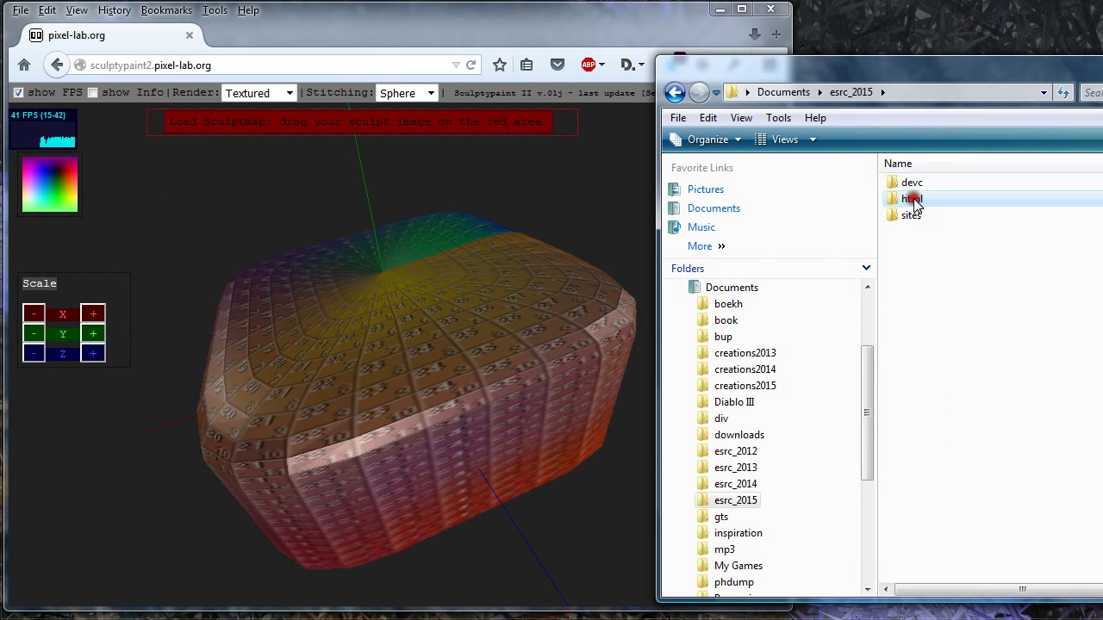
pyautogui.doubleClick(912, 199)
pyautogui.doubleClick(935, 298)
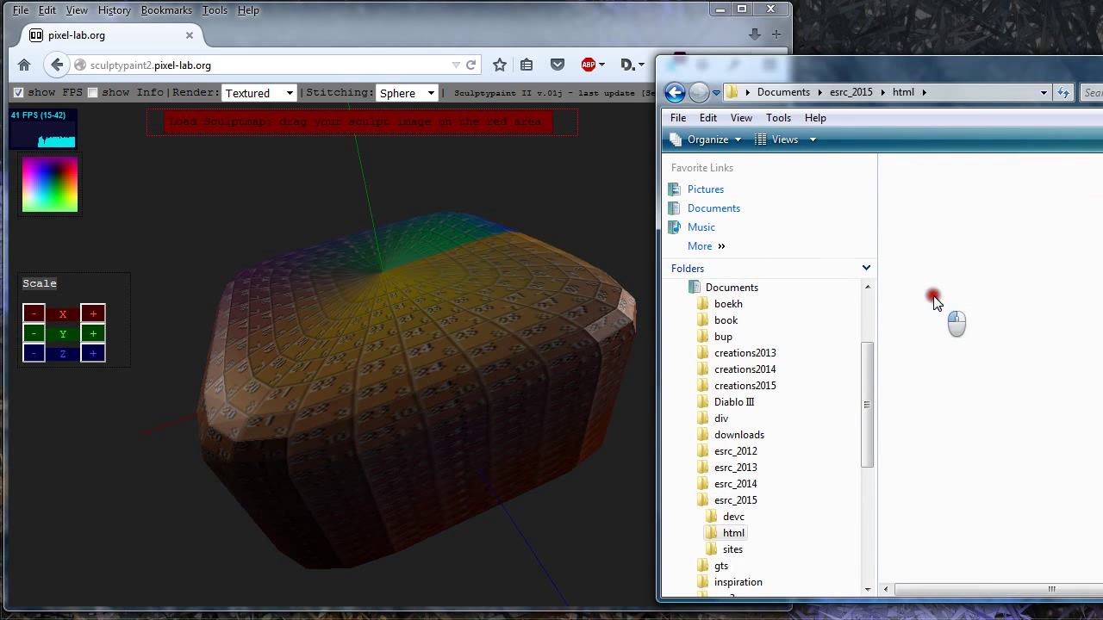
pyautogui.doubleClick(914, 181)
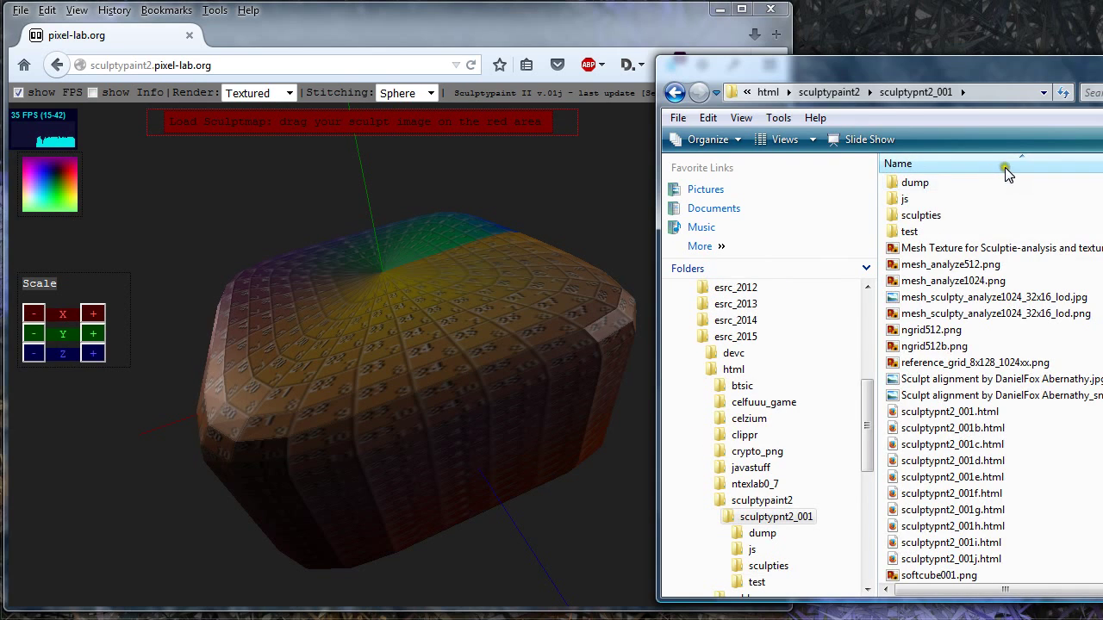
pyautogui.doubleClick(924, 215)
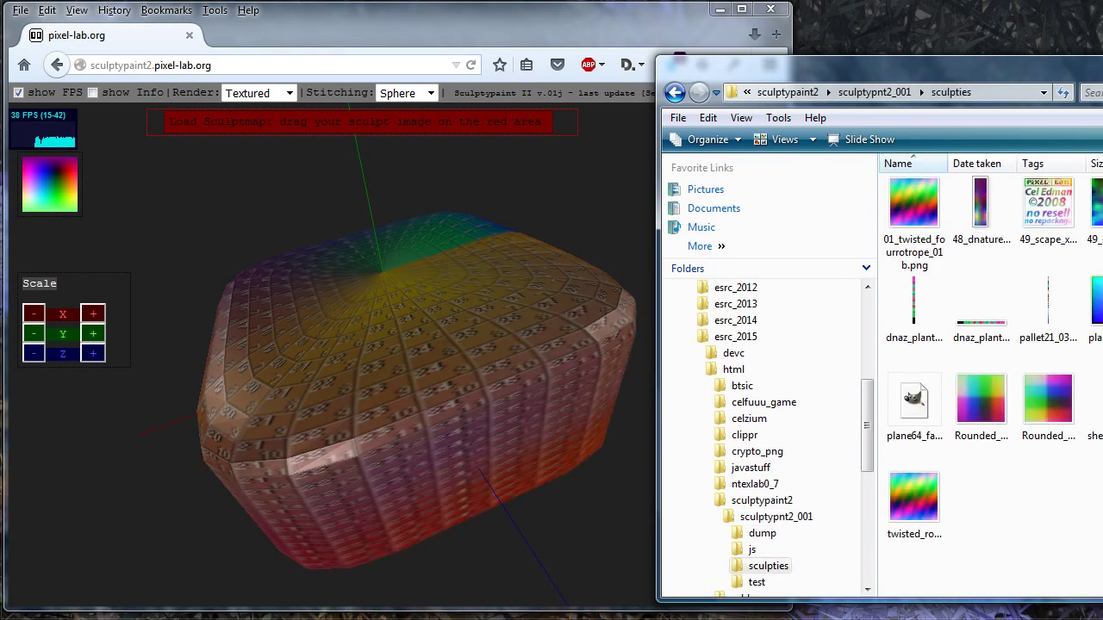
# Step: Shrink the sculpties folder window and place it beside the sculpt view so the load area stays uncovered
pyautogui.moveTo(1098, 73); pyautogui.dragTo(1036, 152)
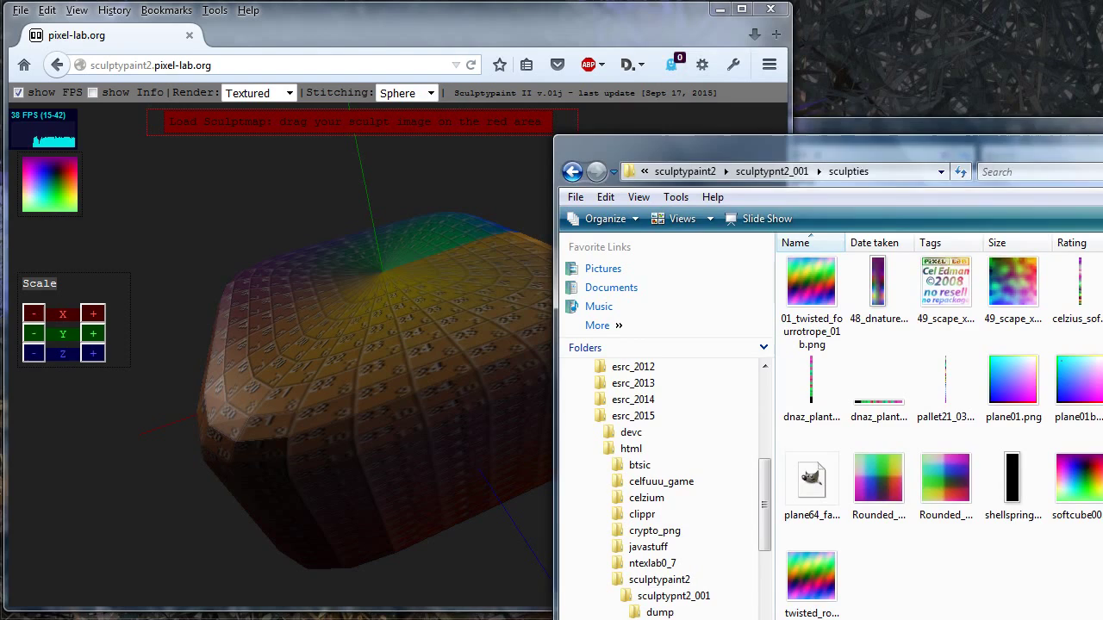
pyautogui.click(1065, 125)
pyautogui.click(1102, 126)
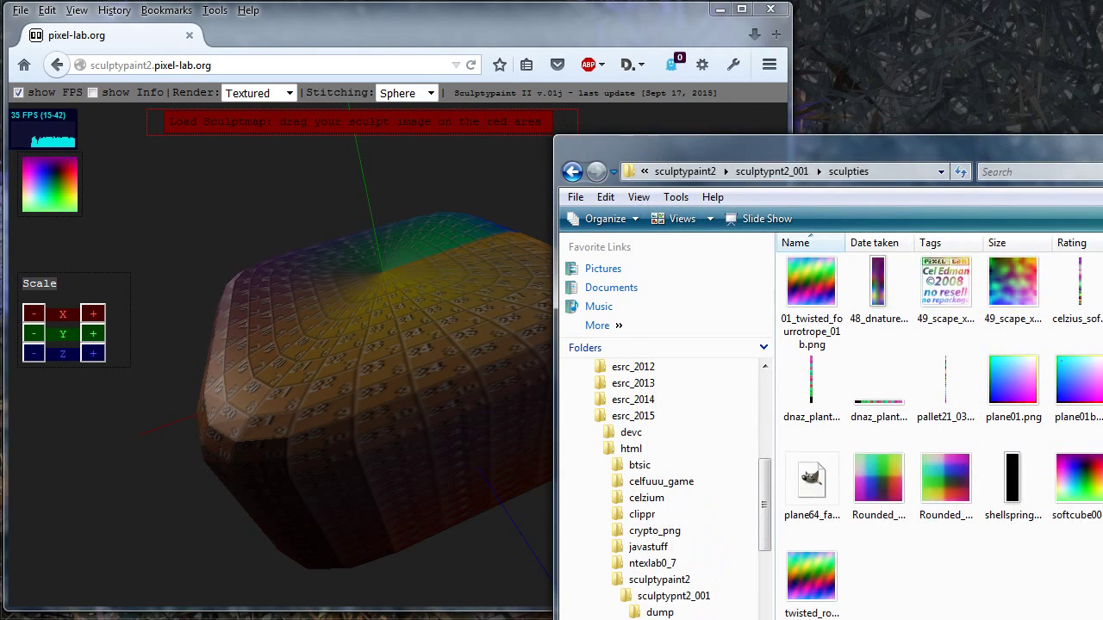
pyautogui.moveTo(1102, 619); pyautogui.dragTo(1049, 619)
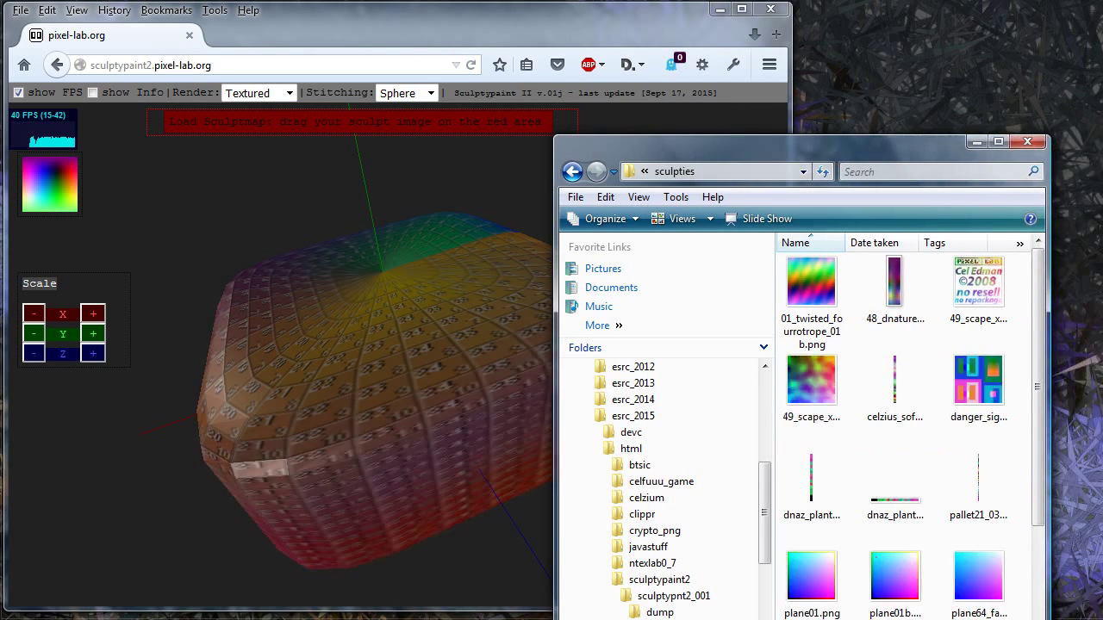
pyautogui.moveTo(770, 147); pyautogui.dragTo(973, 9)
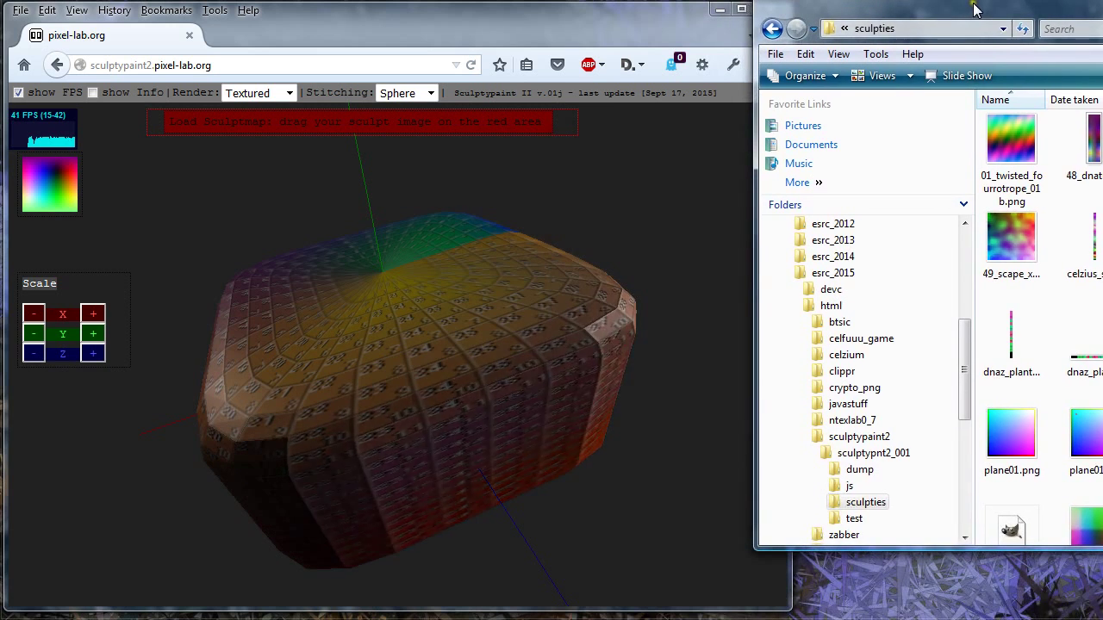
# Step: Load the danger_sig sculpt map from the sculpties folder and inspect the resulting shape from several angles
pyautogui.moveTo(1010, 176); pyautogui.dragTo(494, 281)
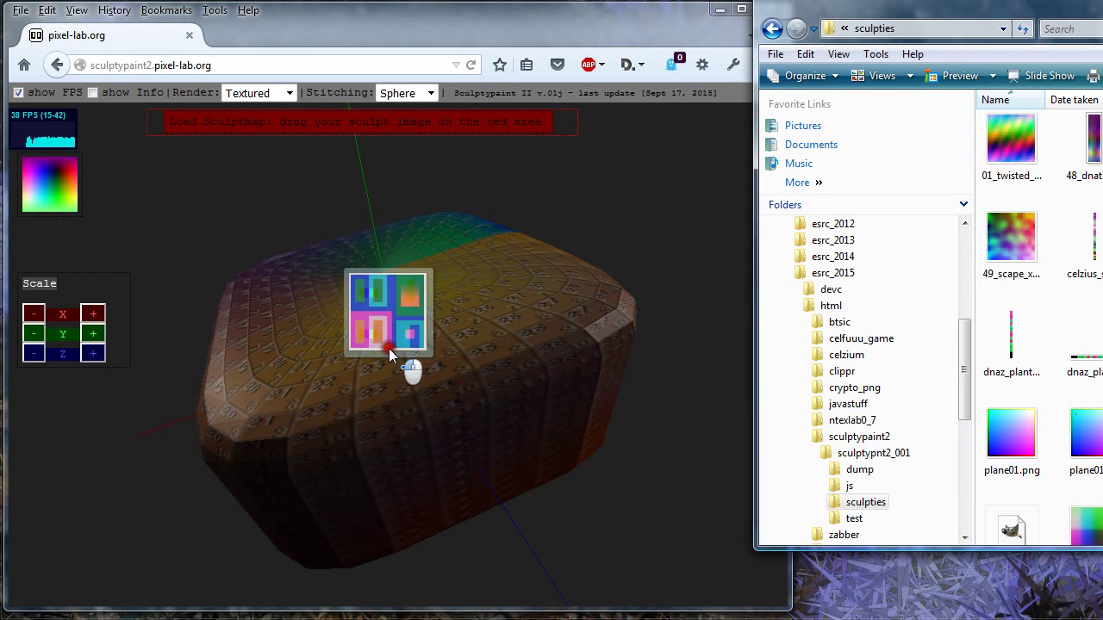
pyautogui.moveTo(389, 348)
pyautogui.mouseDown()
pyautogui.moveTo(403, 129)
pyautogui.moveTo(255, 123)
pyautogui.moveTo(374, 124)
pyautogui.mouseUp()
pyautogui.click(350, 334)
pyautogui.moveTo(350, 336)
pyautogui.mouseDown()
pyautogui.moveTo(276, 439)
pyautogui.moveTo(549, 290)
pyautogui.moveTo(294, 365)
pyautogui.mouseUp()
pyautogui.moveTo(556, 345)
pyautogui.mouseDown()
pyautogui.moveTo(525, 229)
pyautogui.moveTo(474, 304)
pyautogui.moveTo(437, 188)
pyautogui.mouseUp()
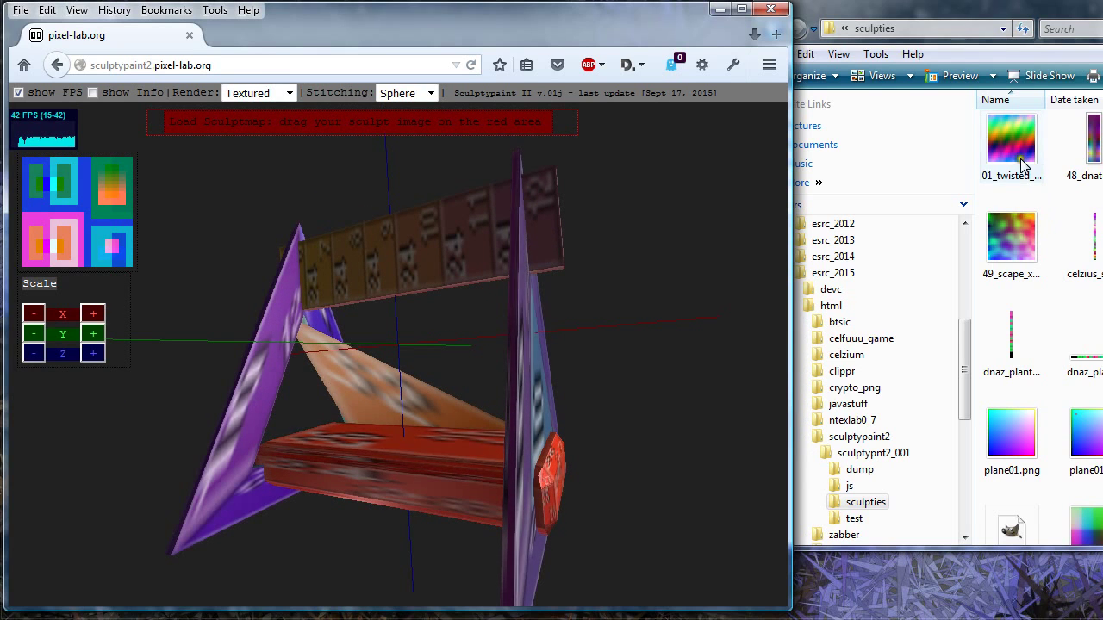
# Step: Load 01_twisted_fourrotrope_01b.png as the sculpt map, reduce its X scale and orbit around the twisted shape
pyautogui.moveTo(1023, 164); pyautogui.dragTo(549, 268)
pyautogui.moveTo(372, 135)
pyautogui.mouseDown()
pyautogui.moveTo(370, 123)
pyautogui.moveTo(497, 451)
pyautogui.moveTo(172, 455)
pyautogui.moveTo(283, 460)
pyautogui.moveTo(339, 400)
pyautogui.moveTo(320, 364)
pyautogui.moveTo(395, 463)
pyautogui.moveTo(337, 480)
pyautogui.moveTo(318, 405)
pyautogui.mouseUp()
pyautogui.moveTo(423, 361)
pyautogui.mouseDown()
pyautogui.moveTo(419, 479)
pyautogui.moveTo(451, 430)
pyautogui.moveTo(522, 456)
pyautogui.moveTo(106, 422)
pyautogui.mouseUp()
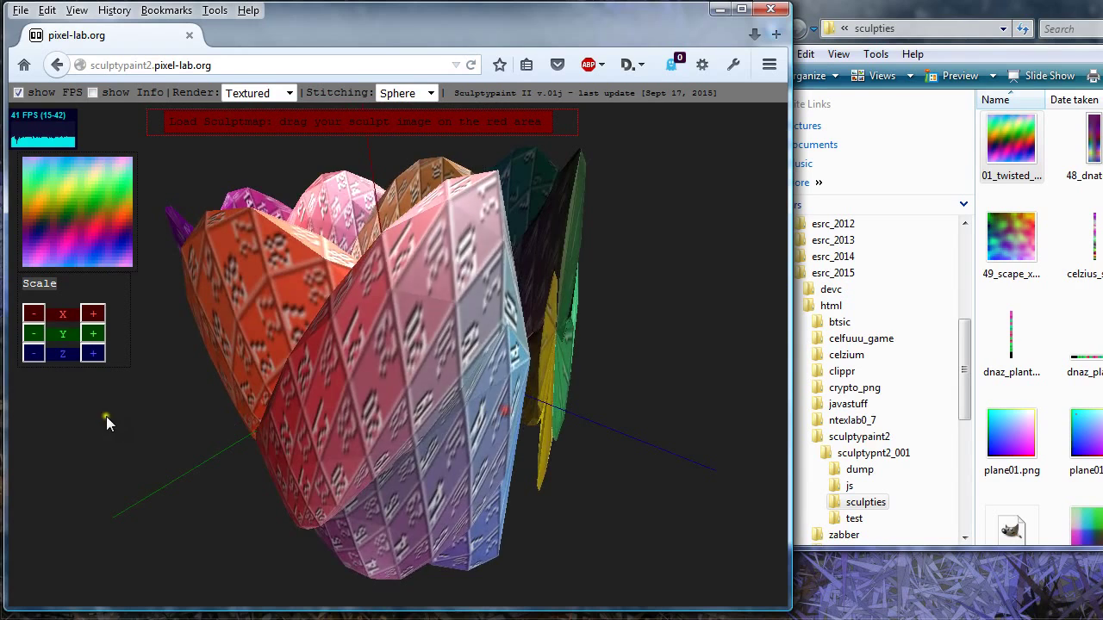
pyautogui.click(33, 314)
pyautogui.moveTo(409, 425); pyautogui.dragTo(181, 318)
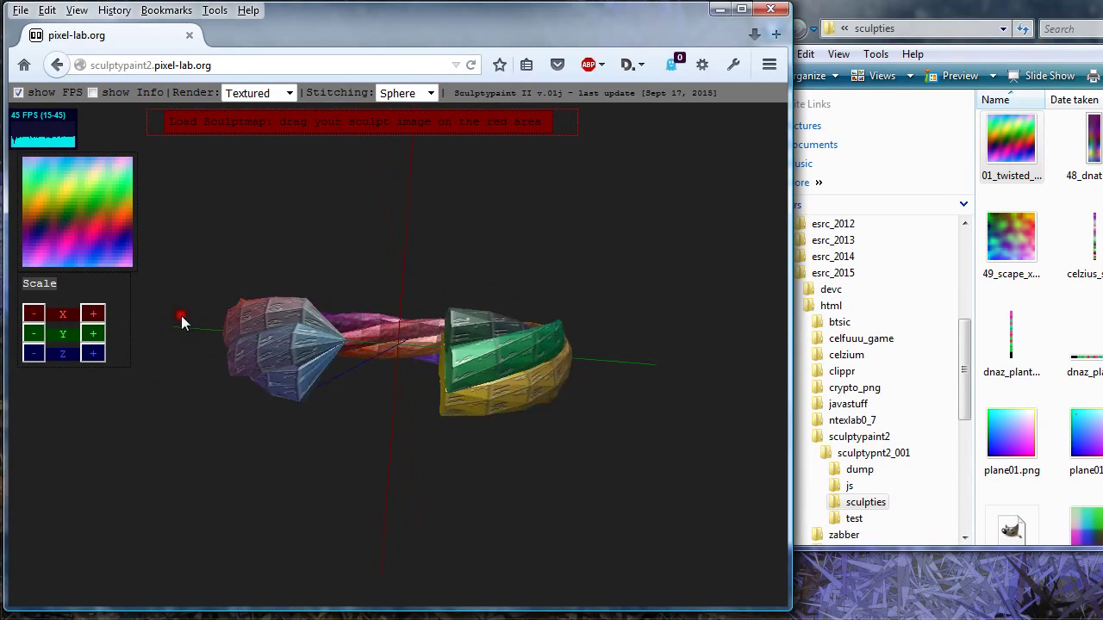
pyautogui.moveTo(302, 435); pyautogui.dragTo(410, 408)
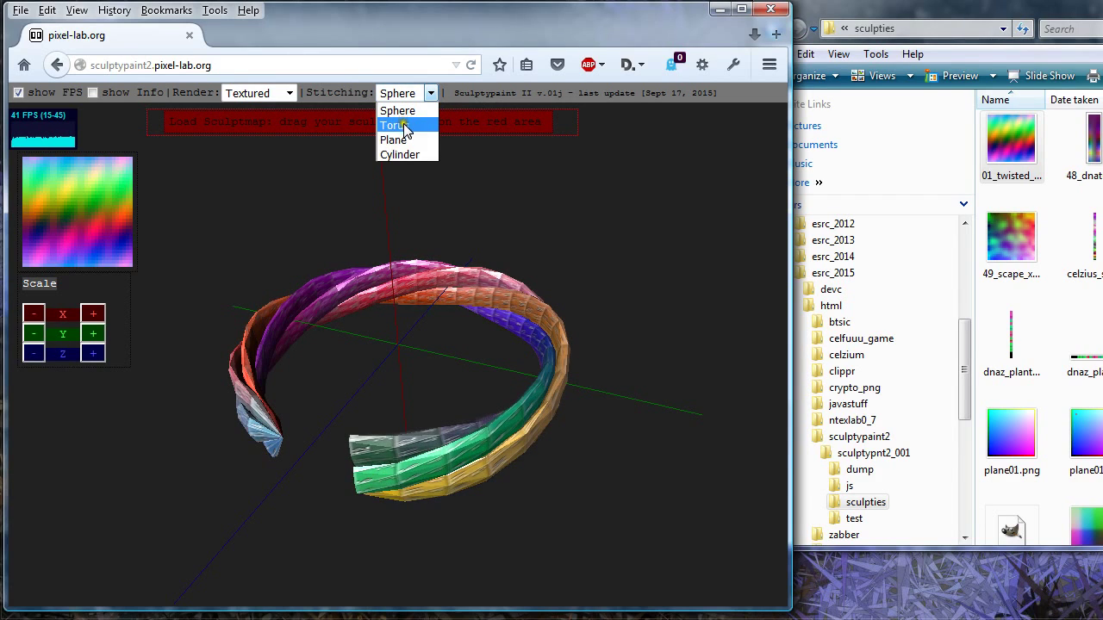
# Step: Set the stitching to Torus, flatten the twisted sculpt further along X and inspect the closed ring
pyautogui.click(406, 126)
pyautogui.moveTo(483, 540)
pyautogui.mouseDown()
pyautogui.moveTo(560, 344)
pyautogui.moveTo(613, 494)
pyautogui.mouseUp()
pyautogui.click(31, 315)
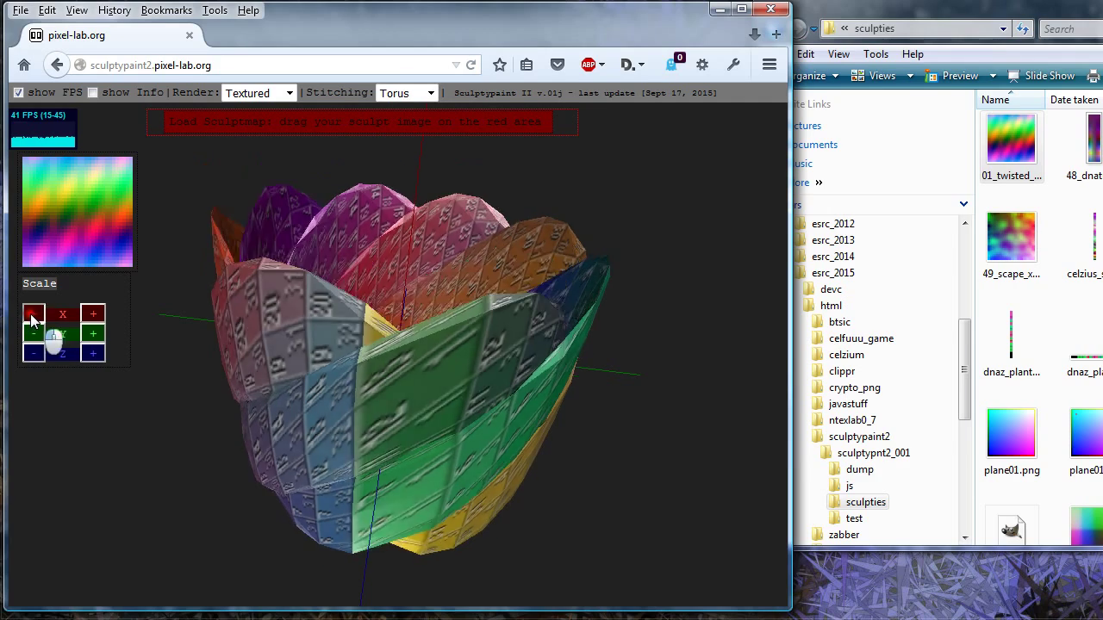
pyautogui.click(31, 316)
pyautogui.click(31, 315)
pyautogui.click(31, 315)
pyautogui.click(31, 316)
pyautogui.click(31, 315)
pyautogui.click(31, 316)
pyautogui.moveTo(536, 381)
pyautogui.mouseDown()
pyautogui.moveTo(460, 315)
pyautogui.moveTo(304, 329)
pyautogui.moveTo(328, 431)
pyautogui.moveTo(369, 486)
pyautogui.moveTo(660, 227)
pyautogui.moveTo(698, 515)
pyautogui.moveTo(450, 467)
pyautogui.moveTo(187, 353)
pyautogui.moveTo(461, 434)
pyautogui.moveTo(480, 290)
pyautogui.moveTo(594, 512)
pyautogui.moveTo(333, 571)
pyautogui.moveTo(525, 295)
pyautogui.moveTo(434, 421)
pyautogui.moveTo(591, 263)
pyautogui.moveTo(650, 260)
pyautogui.mouseUp()
pyautogui.moveTo(519, 365)
pyautogui.mouseDown()
pyautogui.moveTo(591, 266)
pyautogui.moveTo(884, 241)
pyautogui.mouseUp()
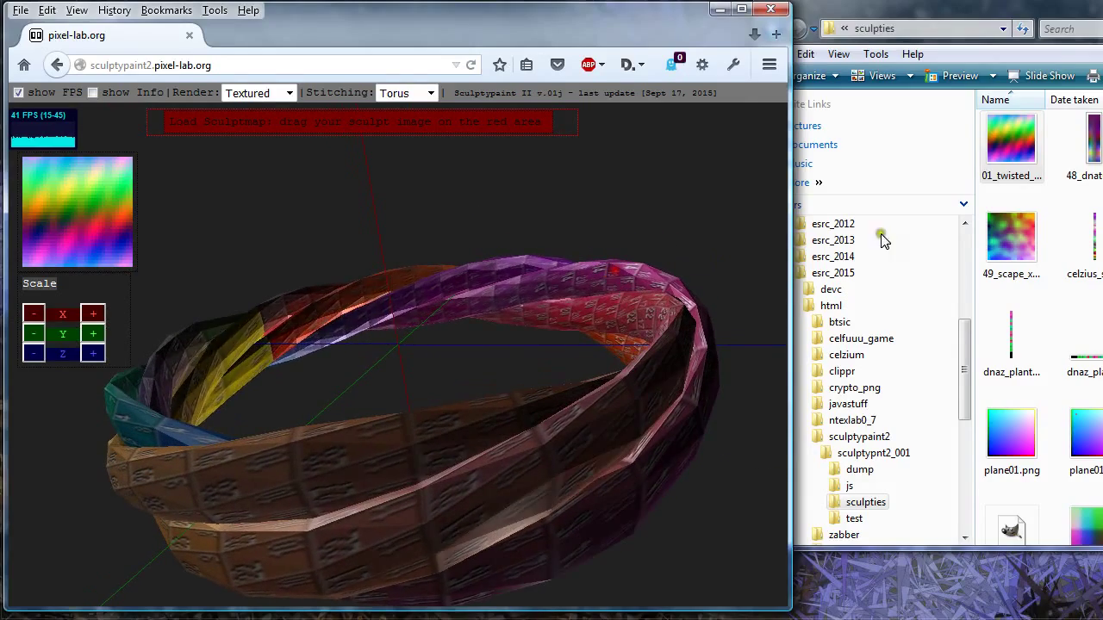
# Step: Load the multicoloured 49_scape_x sculpt map, set the stitching to Plane and orbit around the landscape
pyautogui.moveTo(1005, 249); pyautogui.dragTo(479, 125)
pyautogui.moveTo(396, 118); pyautogui.dragTo(394, 120)
pyautogui.moveTo(482, 275)
pyautogui.mouseDown()
pyautogui.moveTo(364, 449)
pyautogui.moveTo(445, 351)
pyautogui.moveTo(367, 335)
pyautogui.moveTo(384, 321)
pyautogui.moveTo(288, 286)
pyautogui.moveTo(593, 503)
pyautogui.moveTo(354, 446)
pyautogui.moveTo(291, 405)
pyautogui.moveTo(246, 325)
pyautogui.moveTo(452, 48)
pyautogui.mouseUp()
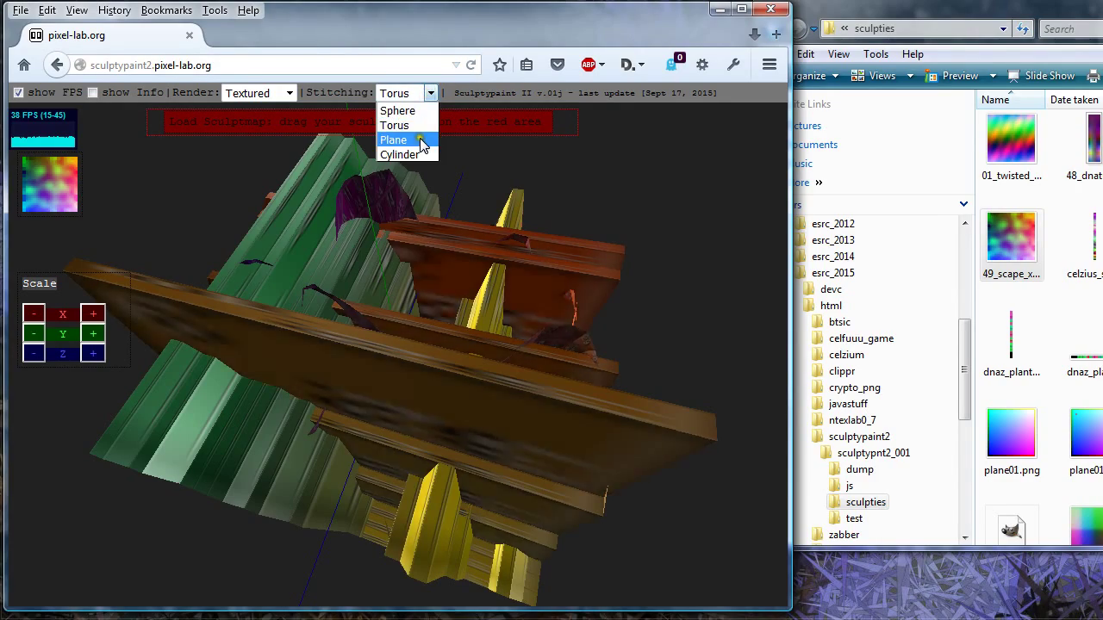
pyautogui.click(417, 140)
pyautogui.moveTo(544, 444); pyautogui.dragTo(482, 541)
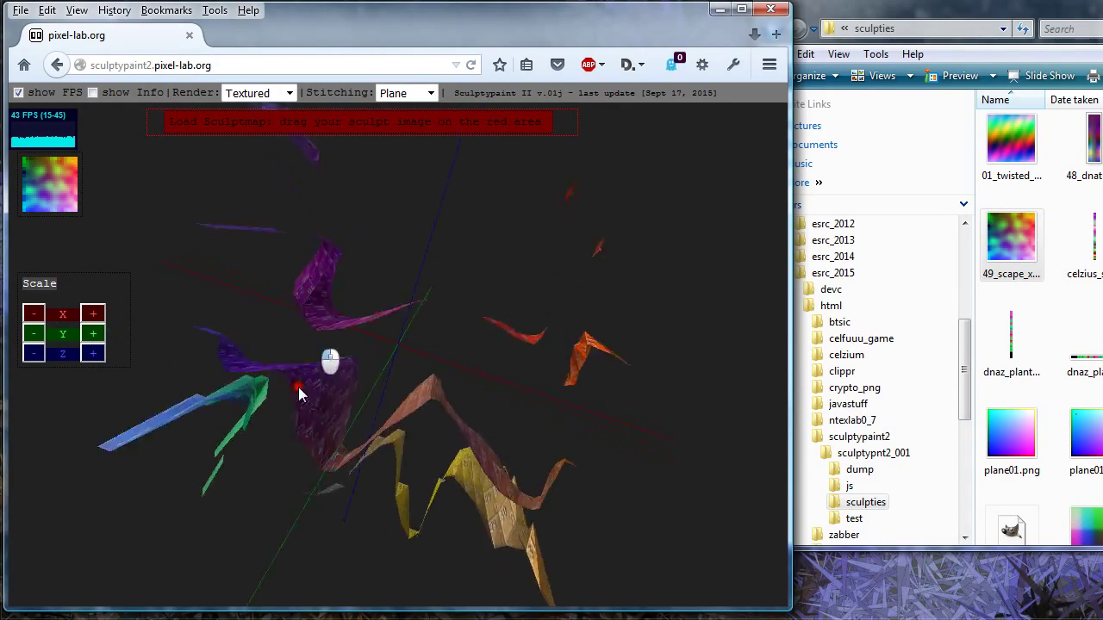
pyautogui.moveTo(298, 386)
pyautogui.mouseDown()
pyautogui.moveTo(456, 448)
pyautogui.moveTo(419, 385)
pyautogui.moveTo(455, 317)
pyautogui.moveTo(293, 470)
pyautogui.mouseUp()
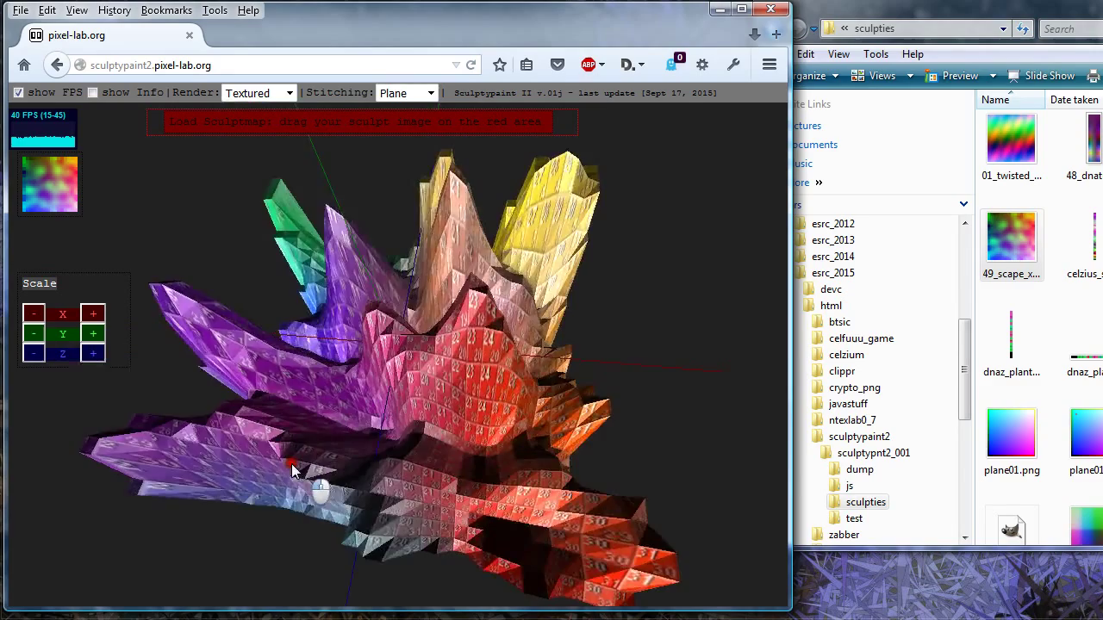
# Step: Lower the landscape's height by reducing its Y scale several times and view the terrain from different sides
pyautogui.click(32, 334)
pyautogui.click(31, 334)
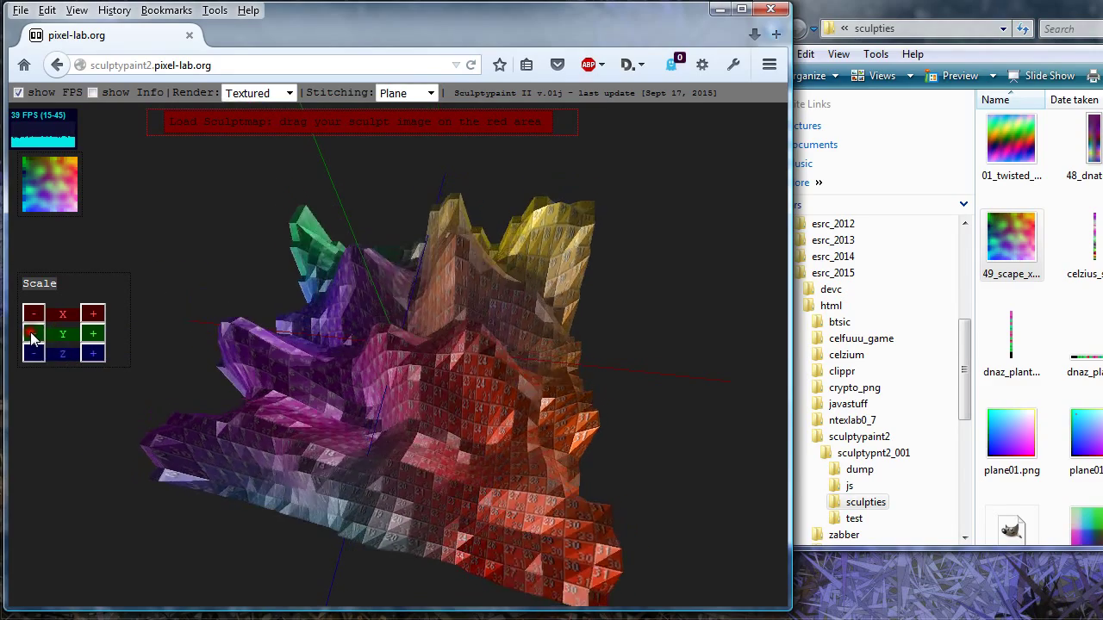
pyautogui.click(31, 334)
pyautogui.click(31, 334)
pyautogui.click(31, 334)
pyautogui.click(31, 334)
pyautogui.moveTo(351, 446)
pyautogui.mouseDown()
pyautogui.moveTo(299, 398)
pyautogui.moveTo(434, 326)
pyautogui.moveTo(264, 557)
pyautogui.moveTo(433, 502)
pyautogui.moveTo(617, 421)
pyautogui.moveTo(599, 310)
pyautogui.moveTo(722, 406)
pyautogui.moveTo(647, 312)
pyautogui.mouseUp()
pyautogui.moveTo(504, 423); pyautogui.dragTo(525, 301)
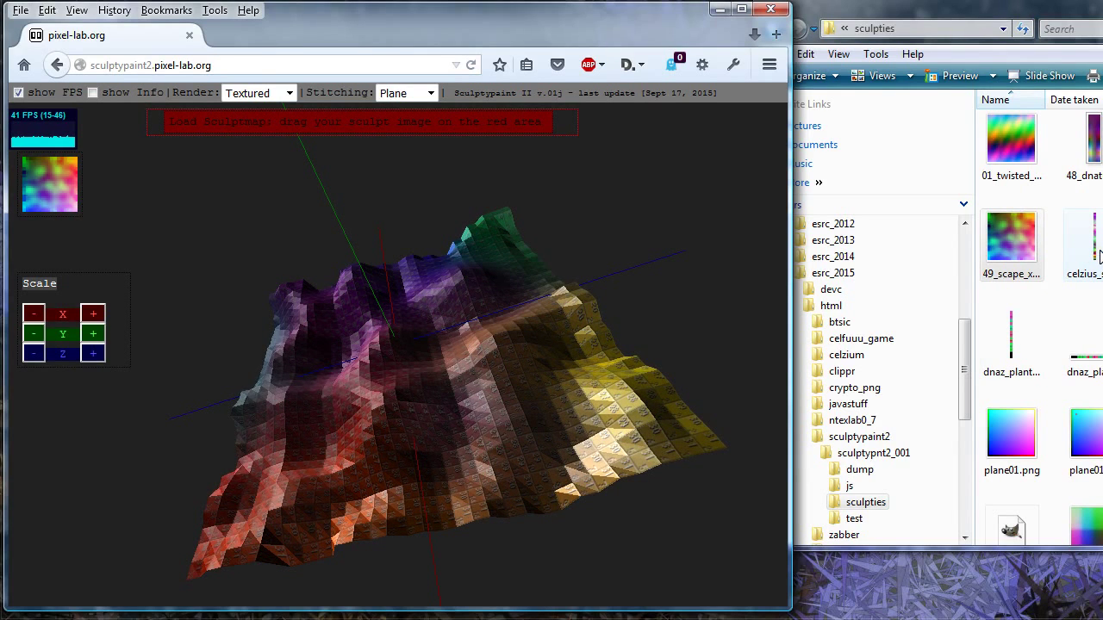
# Step: Load the narrow celzius_sof sculpt map from the sculpties folder and orbit around its shape
pyautogui.moveTo(1094, 247); pyautogui.dragTo(639, 150)
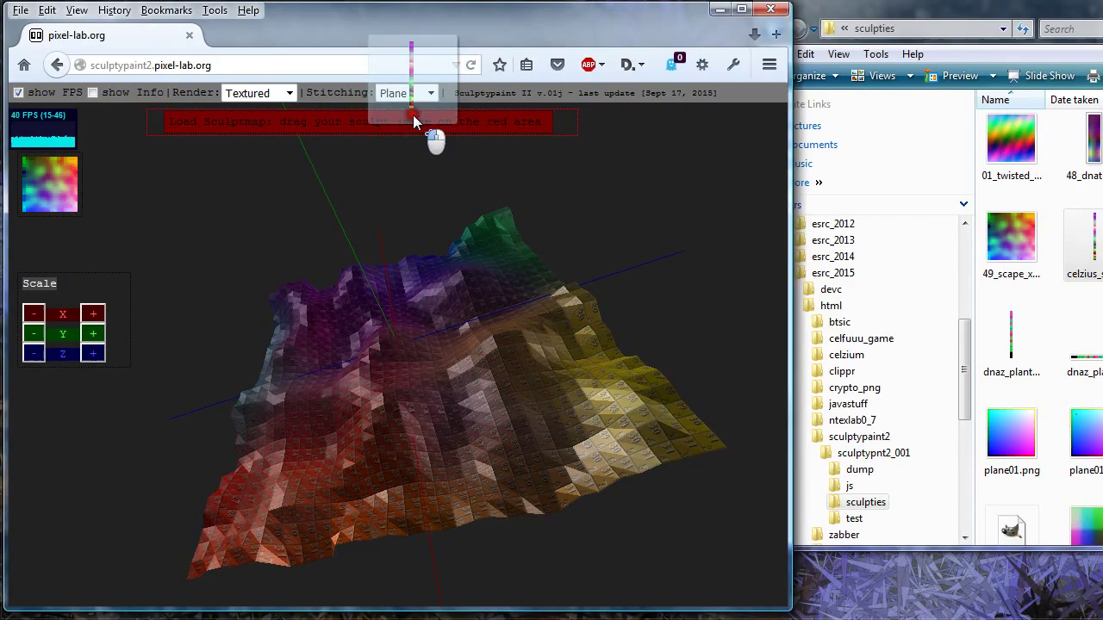
pyautogui.moveTo(413, 121); pyautogui.dragTo(413, 116)
pyautogui.moveTo(418, 422)
pyautogui.mouseDown()
pyautogui.moveTo(421, 502)
pyautogui.moveTo(374, 379)
pyautogui.moveTo(657, 290)
pyautogui.moveTo(345, 229)
pyautogui.moveTo(420, 407)
pyautogui.moveTo(323, 338)
pyautogui.moveTo(462, 120)
pyautogui.moveTo(437, 227)
pyautogui.moveTo(292, 306)
pyautogui.moveTo(419, 301)
pyautogui.moveTo(389, 378)
pyautogui.moveTo(224, 209)
pyautogui.moveTo(635, 423)
pyautogui.moveTo(368, 290)
pyautogui.moveTo(274, 336)
pyautogui.moveTo(338, 380)
pyautogui.moveTo(333, 469)
pyautogui.moveTo(351, 485)
pyautogui.mouseUp()
pyautogui.moveTo(302, 270)
pyautogui.mouseDown()
pyautogui.moveTo(279, 301)
pyautogui.moveTo(114, 349)
pyautogui.mouseUp()
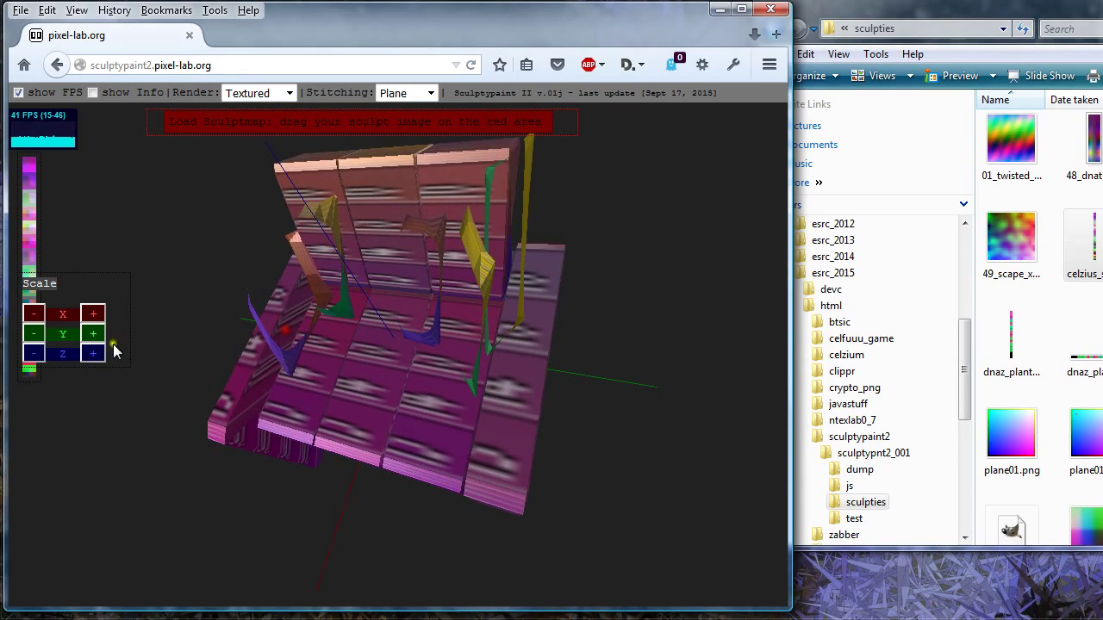
# Step: Stretch the celzius sculpt along Y, reduce its X and Z scales three times each and inspect the new proportions
pyautogui.click(93, 335)
pyautogui.click(93, 335)
pyautogui.click(93, 336)
pyautogui.click(93, 335)
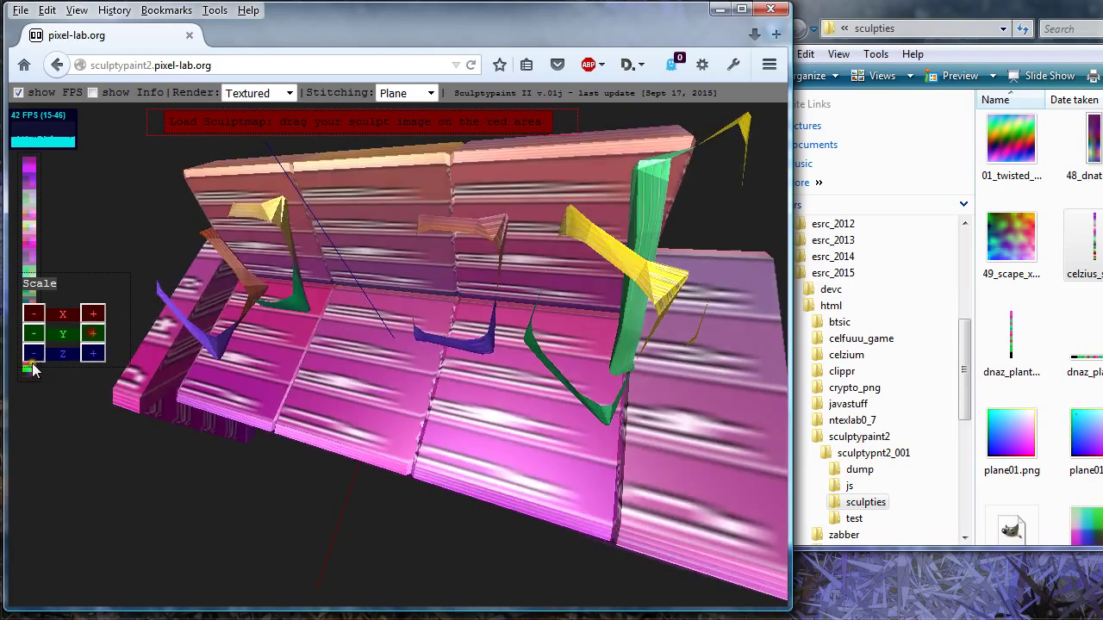
pyautogui.click(36, 319)
pyautogui.click(35, 319)
pyautogui.click(35, 319)
pyautogui.click(35, 319)
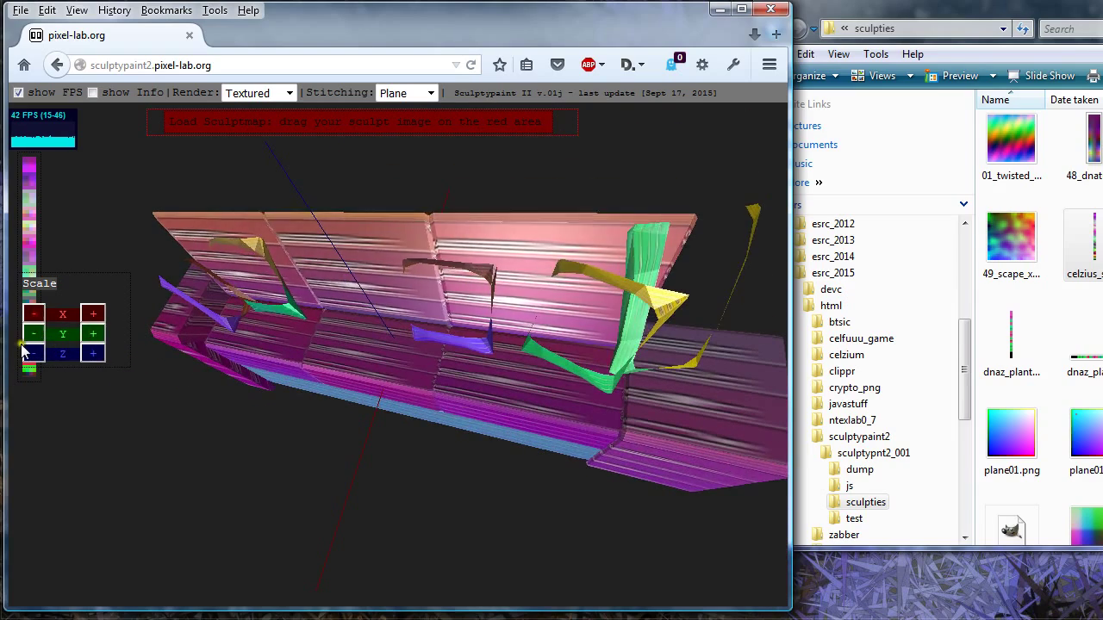
pyautogui.click(30, 355)
pyautogui.click(30, 355)
pyautogui.click(30, 355)
pyautogui.click(30, 355)
pyautogui.click(30, 355)
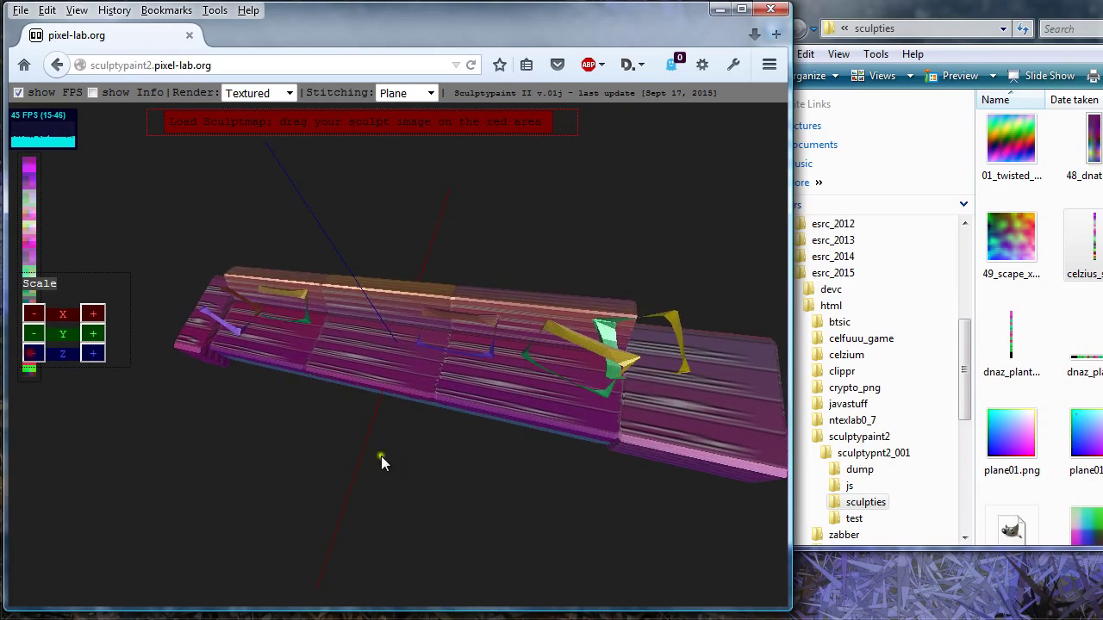
pyautogui.moveTo(381, 456)
pyautogui.mouseDown()
pyautogui.moveTo(439, 295)
pyautogui.moveTo(457, 281)
pyautogui.mouseUp()
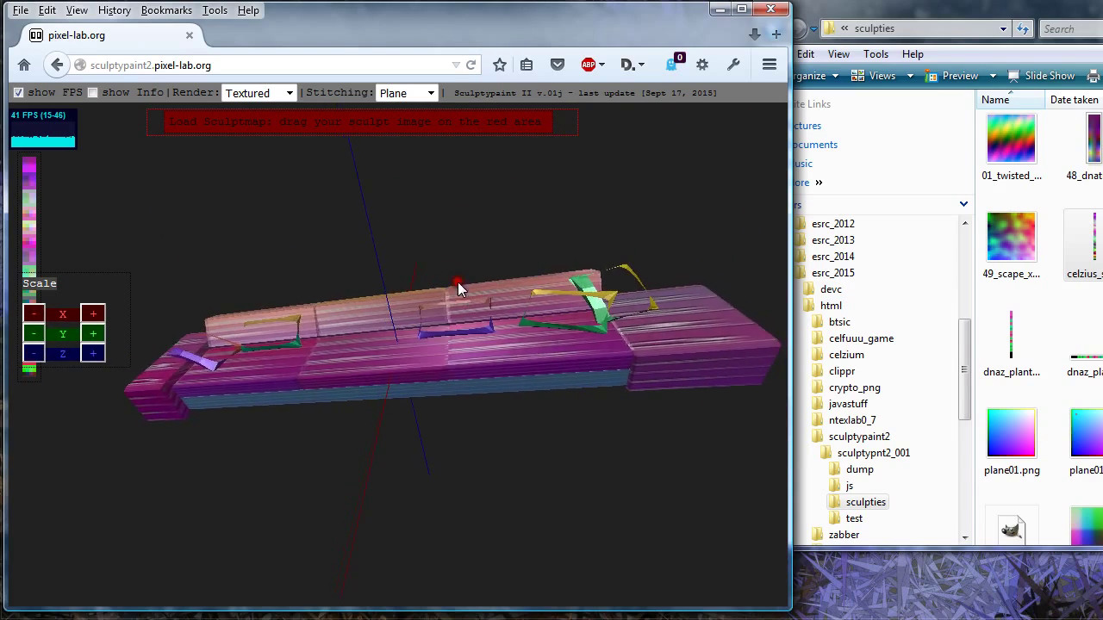
# Step: Reduce the celzius sculpt's X and Y scales, change its stitching to Sphere and orbit around the sofa
pyautogui.click(30, 319)
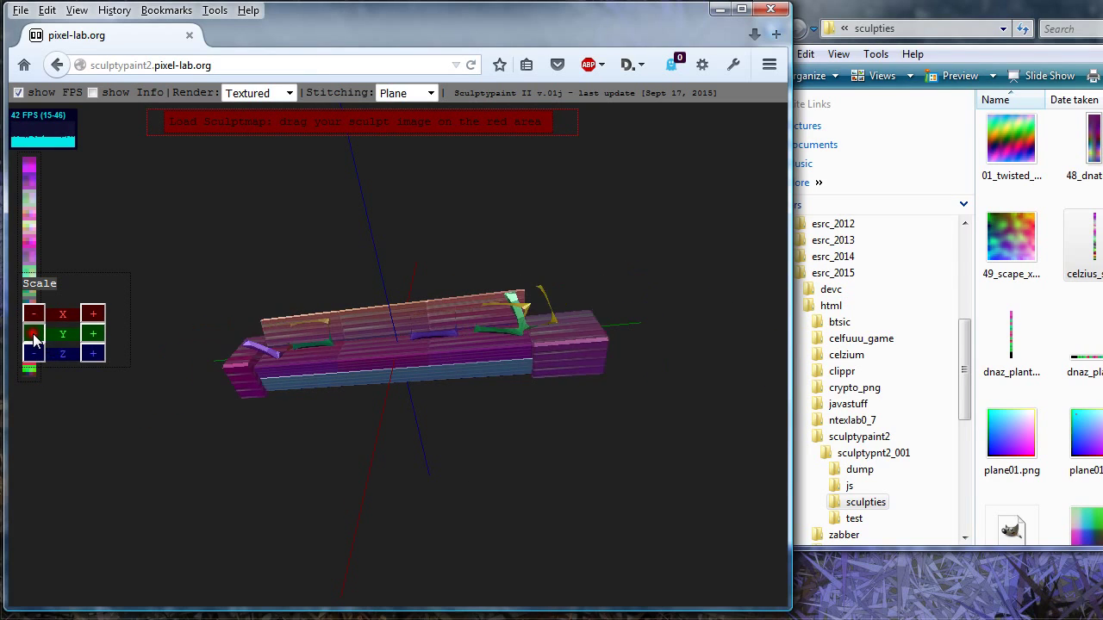
pyautogui.scroll(5, 405, 401)
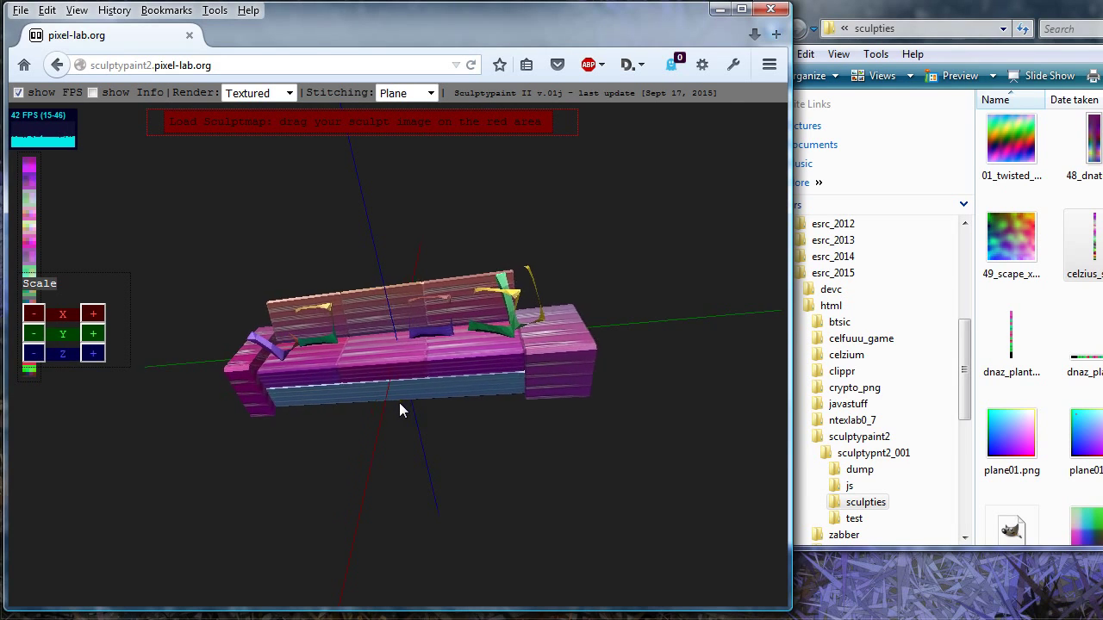
pyautogui.moveTo(404, 391); pyautogui.dragTo(330, 435)
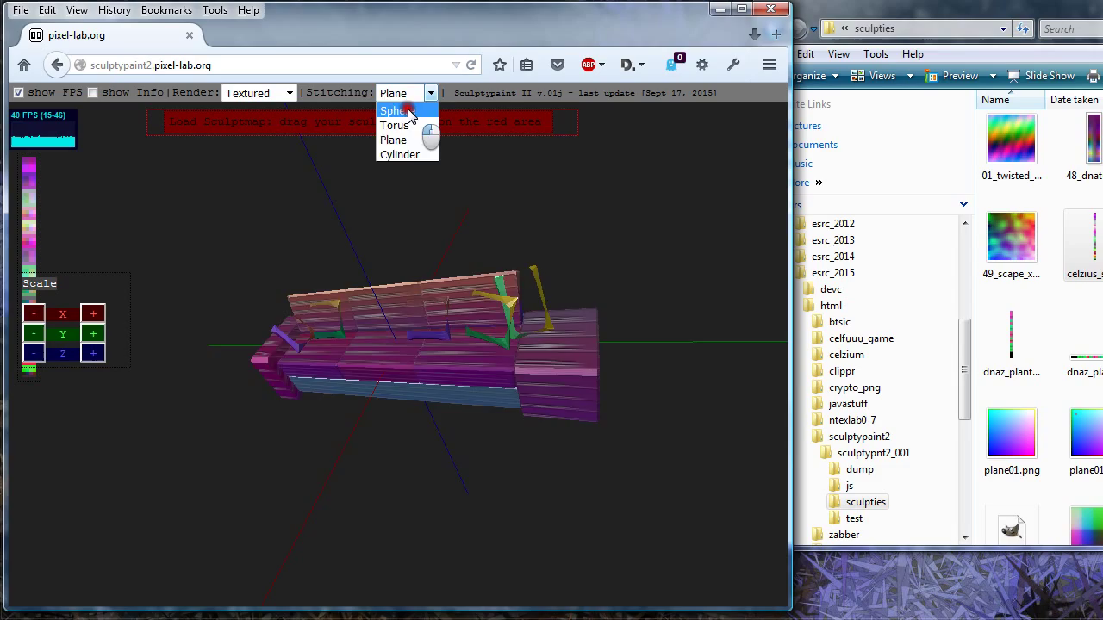
pyautogui.click(408, 109)
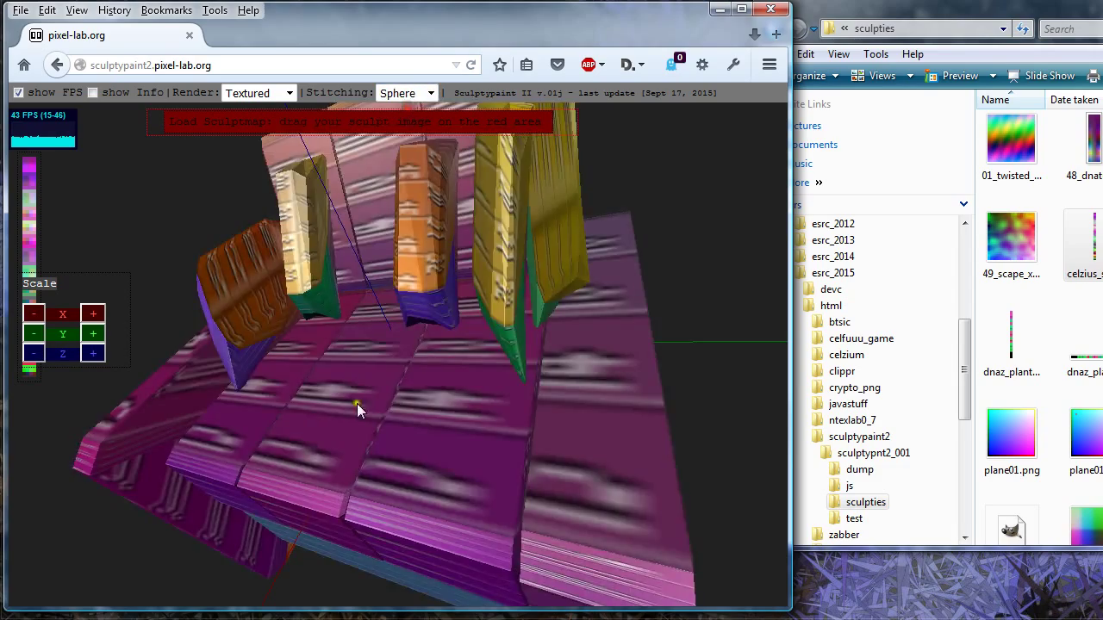
pyautogui.moveTo(356, 403); pyautogui.dragTo(431, 420)
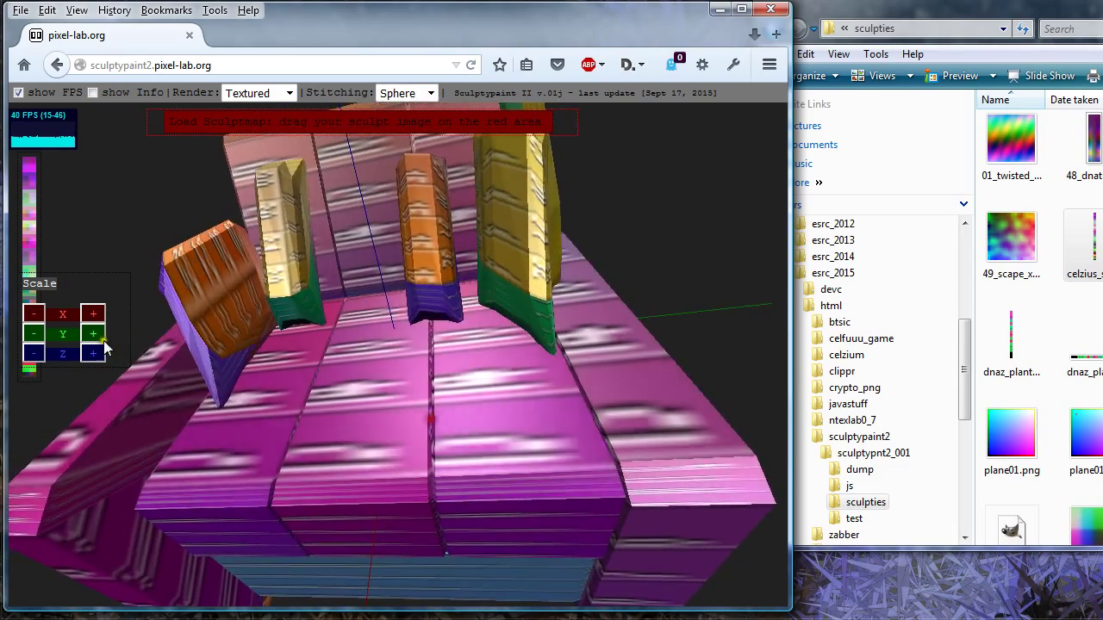
# Step: Reduce the sofa's X and Z scales in several increments until it has couch proportions, orbiting to check its shape
pyautogui.click(31, 317)
pyautogui.click(31, 317)
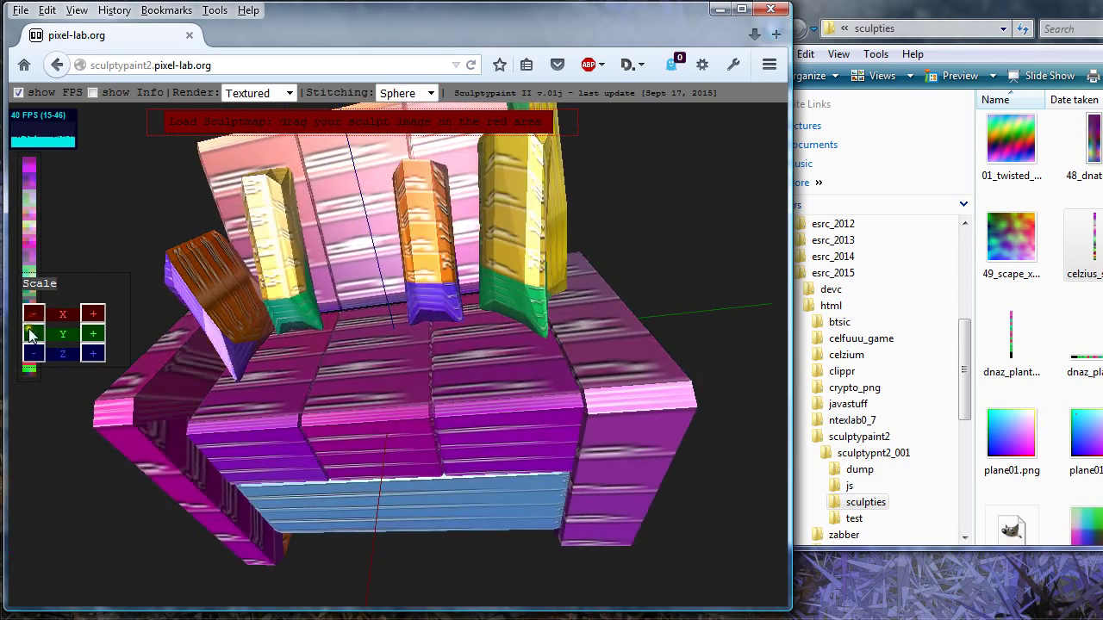
pyautogui.click(29, 351)
pyautogui.click(29, 351)
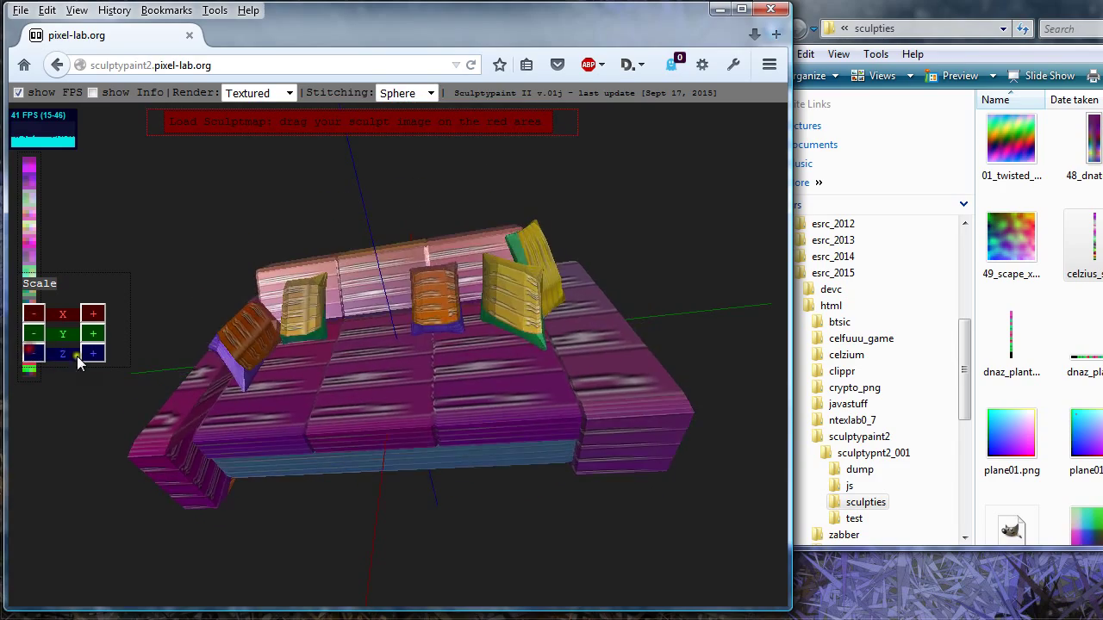
pyautogui.moveTo(76, 356)
pyautogui.mouseDown()
pyautogui.moveTo(238, 460)
pyautogui.moveTo(163, 411)
pyautogui.moveTo(198, 481)
pyautogui.moveTo(56, 349)
pyautogui.mouseUp()
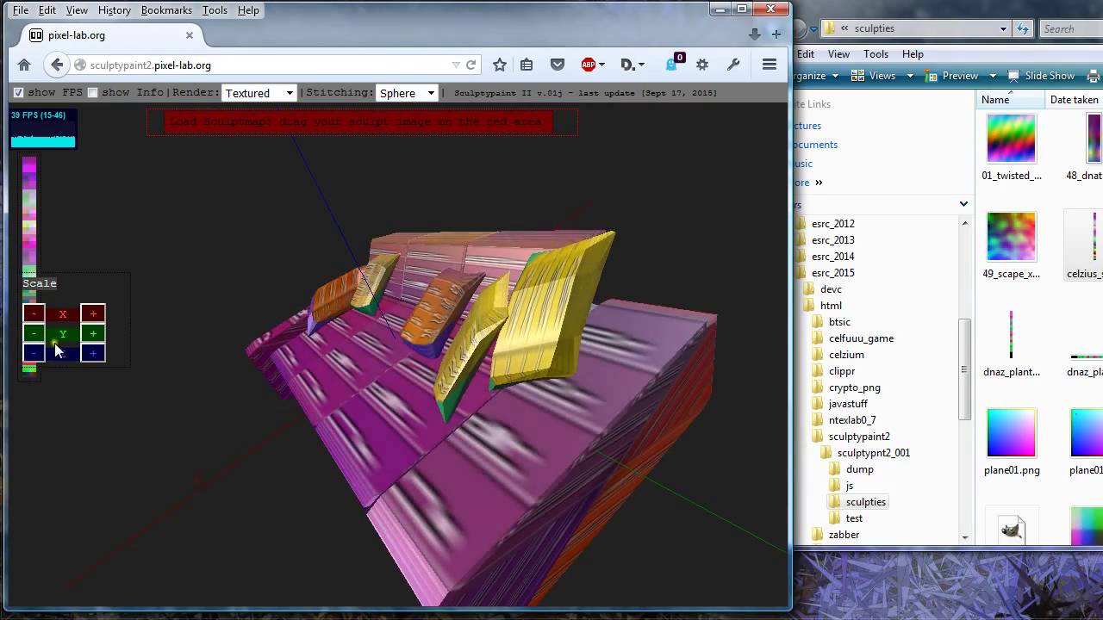
pyautogui.click(33, 319)
pyautogui.click(33, 318)
pyautogui.moveTo(170, 381); pyautogui.dragTo(339, 439)
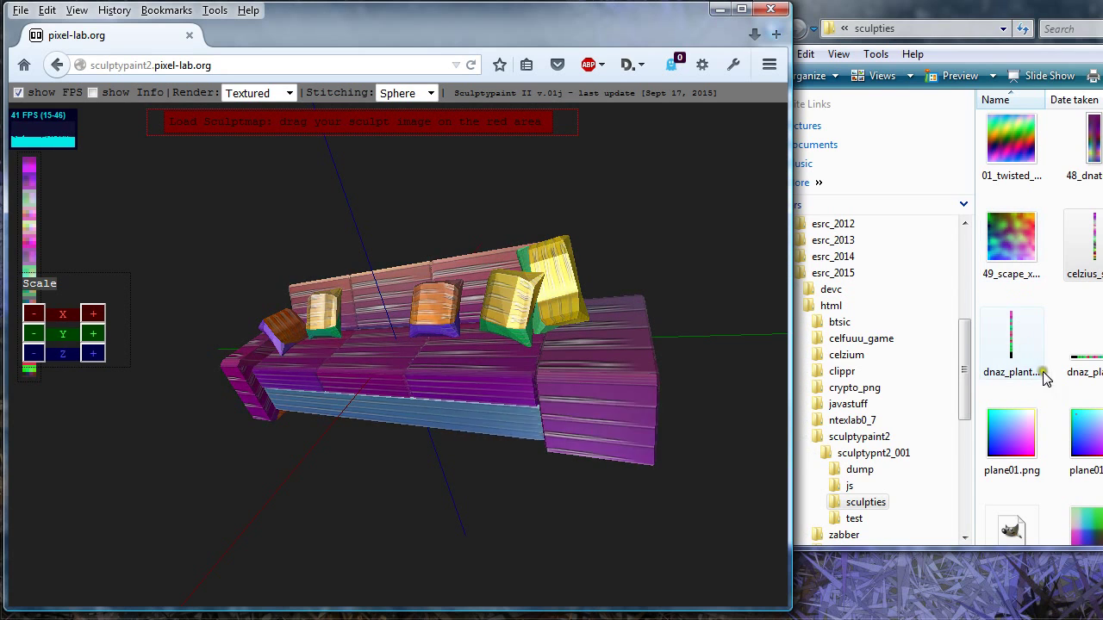
# Step: Load the Rounded sculpt map from the sculpties folder and orbit around the resulting shape
pyautogui.scroll(-3, 1039, 319)
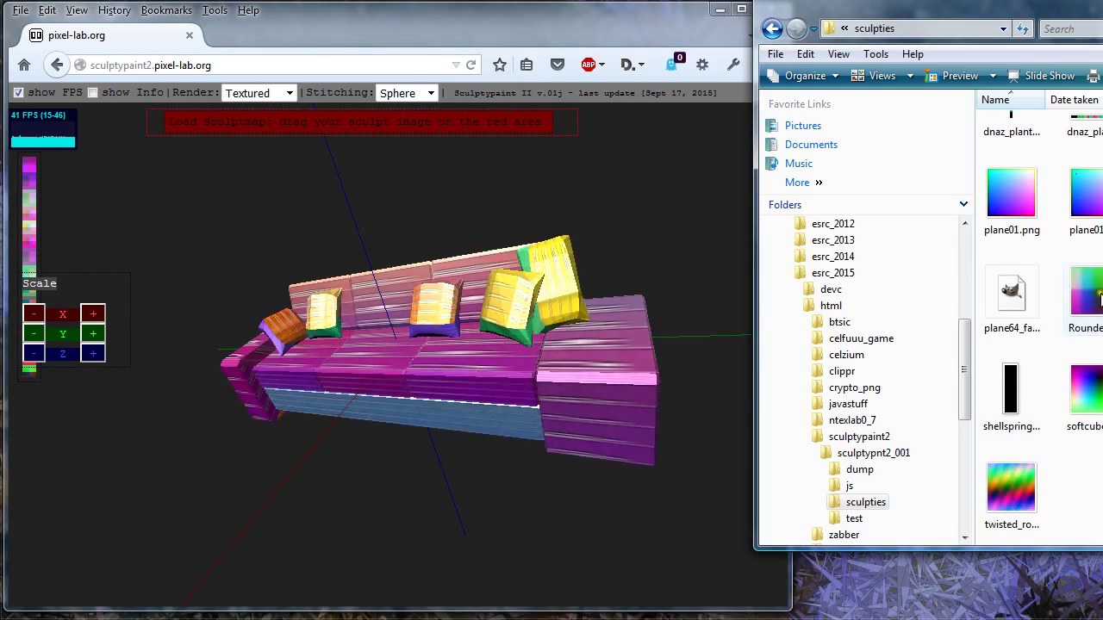
pyautogui.moveTo(1100, 298)
pyautogui.mouseDown()
pyautogui.moveTo(481, 186)
pyautogui.moveTo(350, 126)
pyautogui.mouseUp()
pyautogui.click(331, 395)
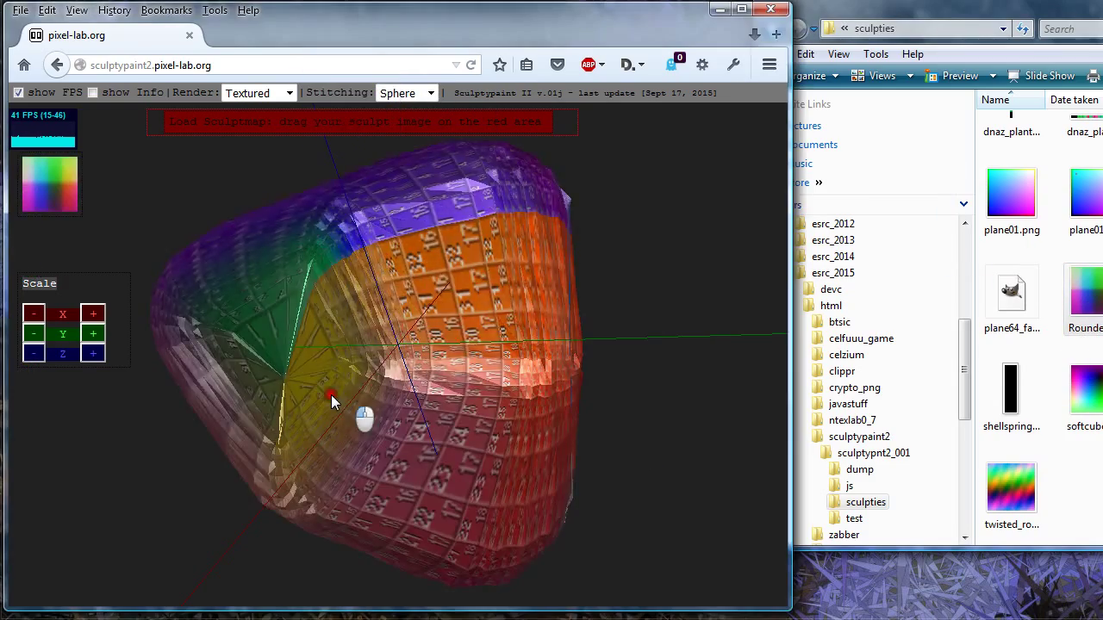
pyautogui.moveTo(331, 395)
pyautogui.mouseDown()
pyautogui.moveTo(674, 367)
pyautogui.moveTo(363, 385)
pyautogui.moveTo(548, 389)
pyautogui.moveTo(256, 406)
pyautogui.moveTo(603, 466)
pyautogui.moveTo(736, 439)
pyautogui.moveTo(677, 414)
pyautogui.mouseUp()
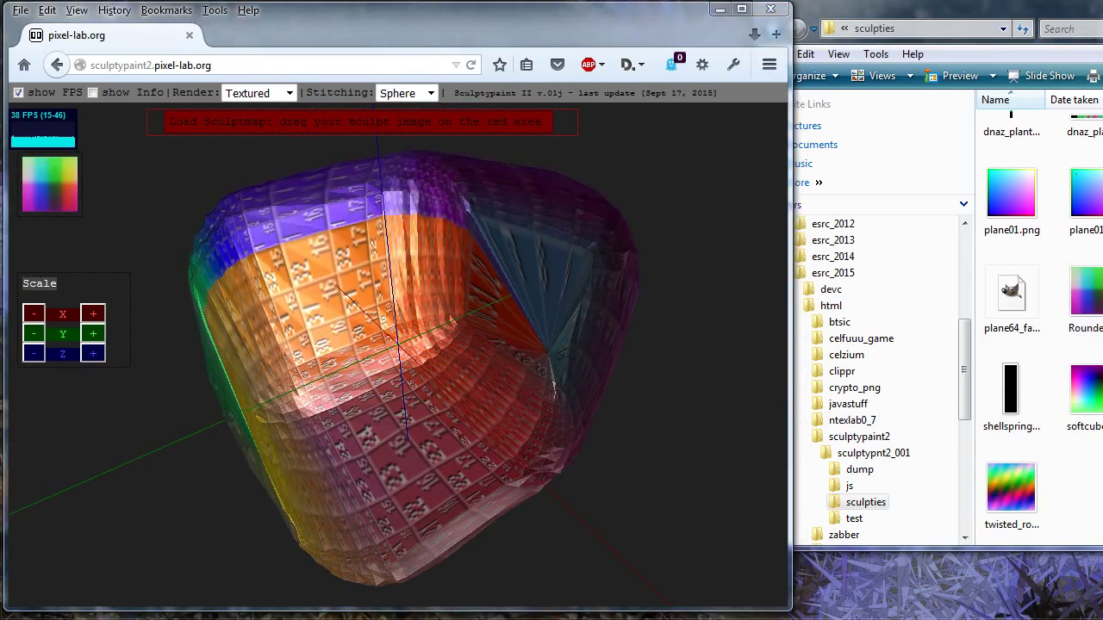
# Step: Load the banded ton01d_64 sculpt map, reduce its Y scale several times and orbit around the barrel shape
pyautogui.moveTo(1102, 293); pyautogui.dragTo(450, 125)
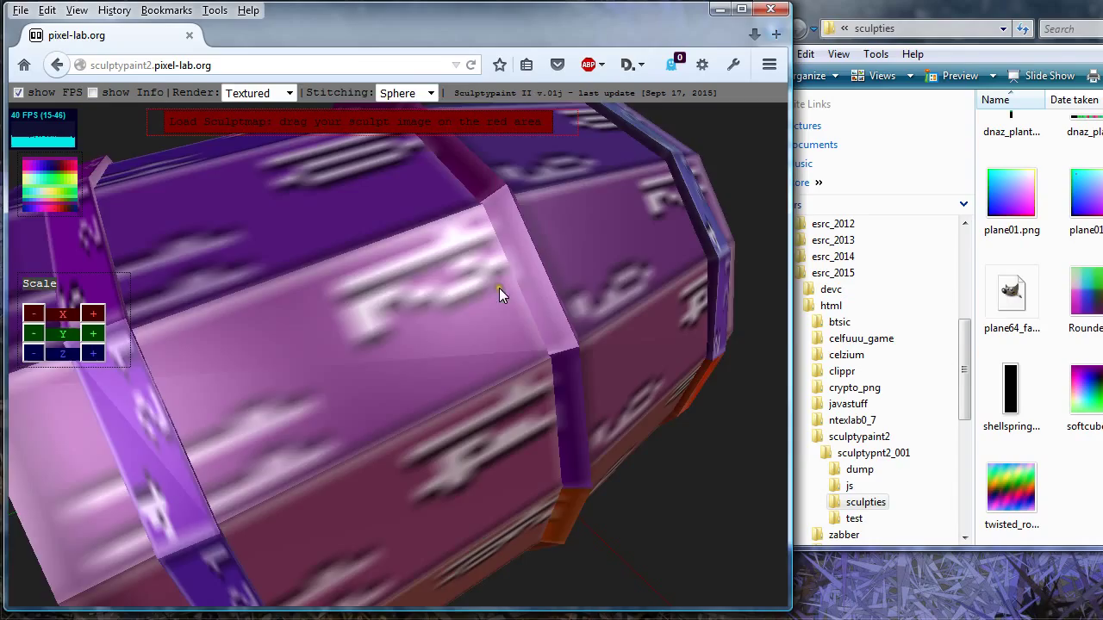
pyautogui.moveTo(499, 293)
pyautogui.mouseDown()
pyautogui.moveTo(249, 334)
pyautogui.moveTo(226, 329)
pyautogui.moveTo(432, 370)
pyautogui.moveTo(321, 266)
pyautogui.moveTo(425, 311)
pyautogui.moveTo(341, 440)
pyautogui.moveTo(407, 348)
pyautogui.moveTo(233, 364)
pyautogui.moveTo(386, 360)
pyautogui.mouseUp()
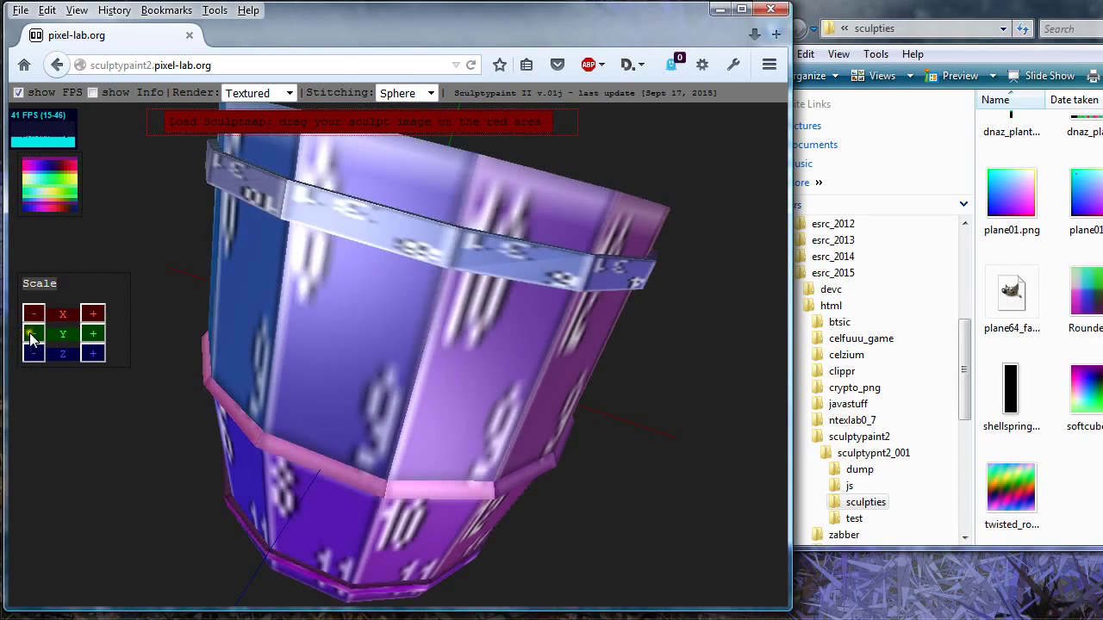
pyautogui.click(33, 333)
pyautogui.click(34, 333)
pyautogui.click(33, 333)
pyautogui.moveTo(306, 455)
pyautogui.mouseDown()
pyautogui.moveTo(304, 270)
pyautogui.moveTo(633, 418)
pyautogui.moveTo(335, 436)
pyautogui.moveTo(103, 375)
pyautogui.moveTo(500, 478)
pyautogui.moveTo(554, 438)
pyautogui.mouseUp()
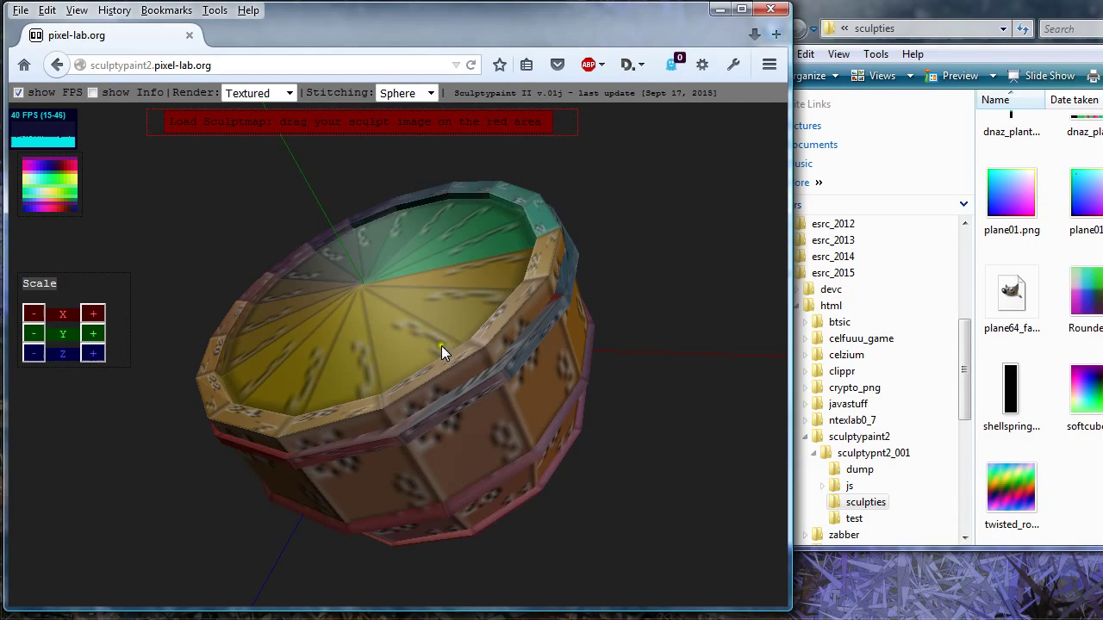
pyautogui.moveTo(441, 347)
pyautogui.mouseDown()
pyautogui.moveTo(411, 263)
pyautogui.moveTo(510, 480)
pyautogui.moveTo(474, 293)
pyautogui.moveTo(200, 428)
pyautogui.moveTo(454, 387)
pyautogui.moveTo(240, 407)
pyautogui.moveTo(325, 473)
pyautogui.moveTo(235, 332)
pyautogui.moveTo(366, 438)
pyautogui.moveTo(250, 465)
pyautogui.moveTo(438, 420)
pyautogui.moveTo(615, 293)
pyautogui.moveTo(518, 339)
pyautogui.moveTo(268, 404)
pyautogui.moveTo(437, 343)
pyautogui.moveTo(417, 483)
pyautogui.moveTo(348, 335)
pyautogui.moveTo(549, 488)
pyautogui.moveTo(536, 205)
pyautogui.moveTo(510, 312)
pyautogui.moveTo(308, 102)
pyautogui.moveTo(340, 214)
pyautogui.moveTo(379, 259)
pyautogui.moveTo(252, 422)
pyautogui.mouseUp()
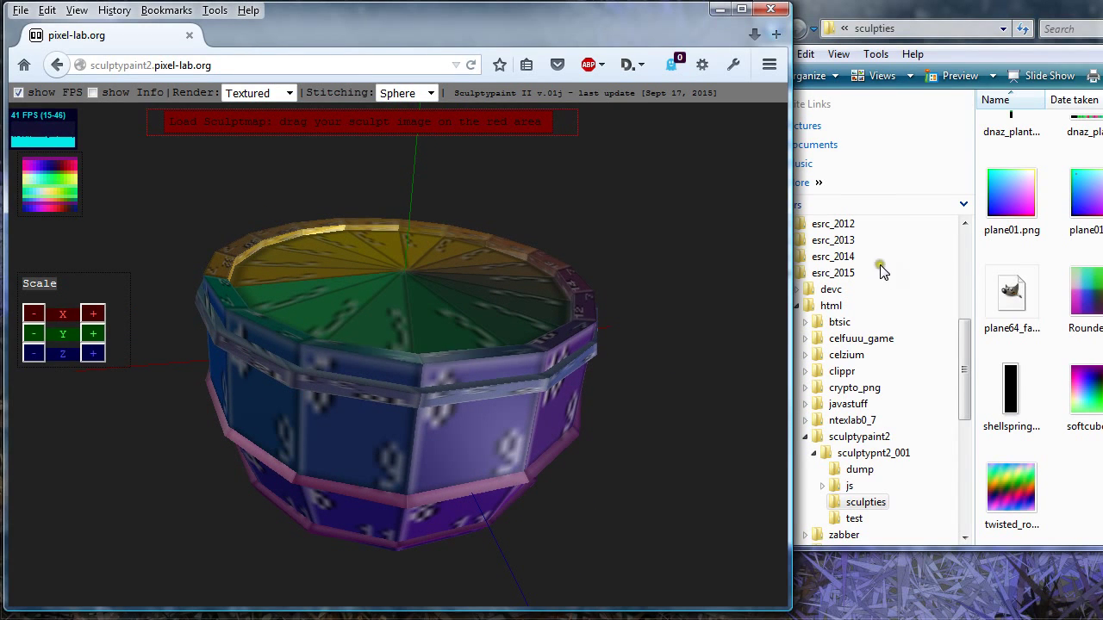
# Step: Try to load plane64_fade.tga as a sculpt map, dismiss the alert and orbit around the current barrel model
pyautogui.click(1012, 295)
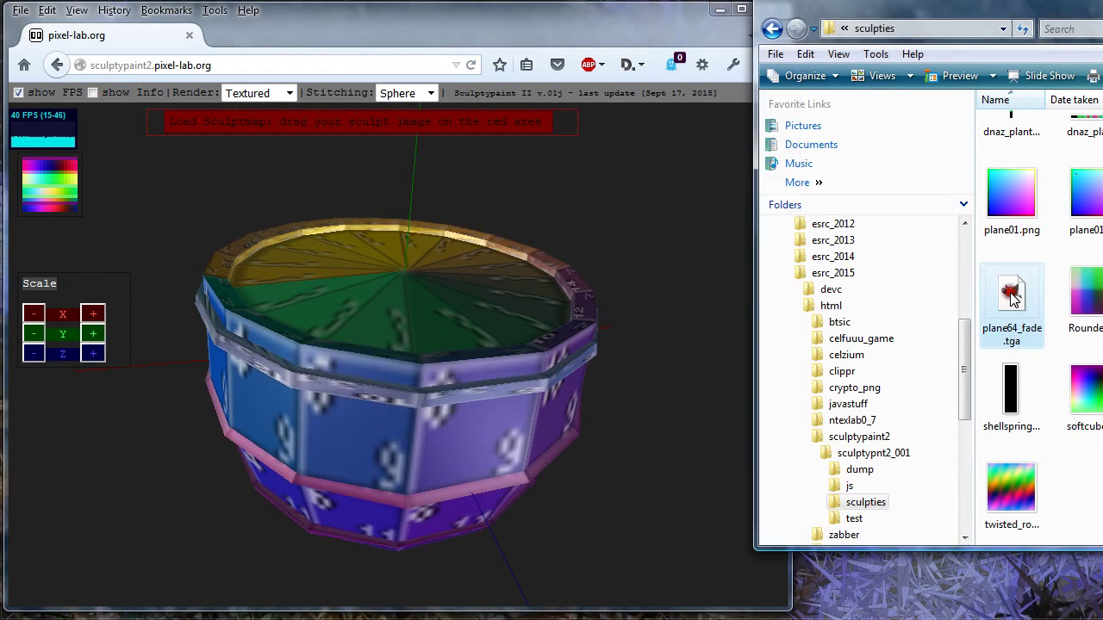
pyautogui.click(1090, 301)
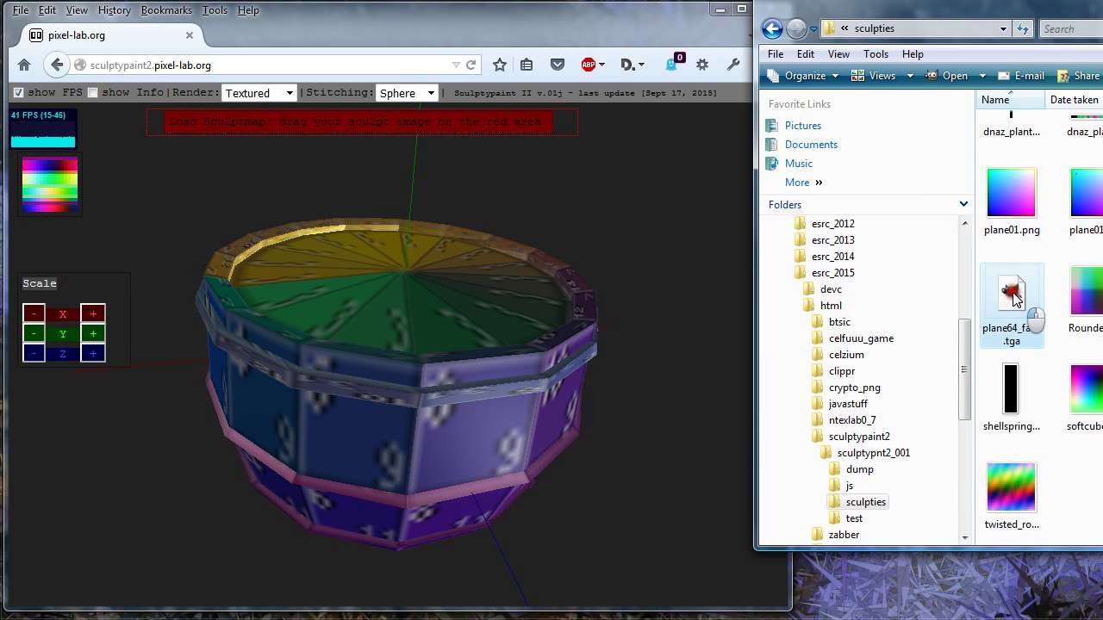
pyautogui.moveTo(337, 122); pyautogui.dragTo(337, 122)
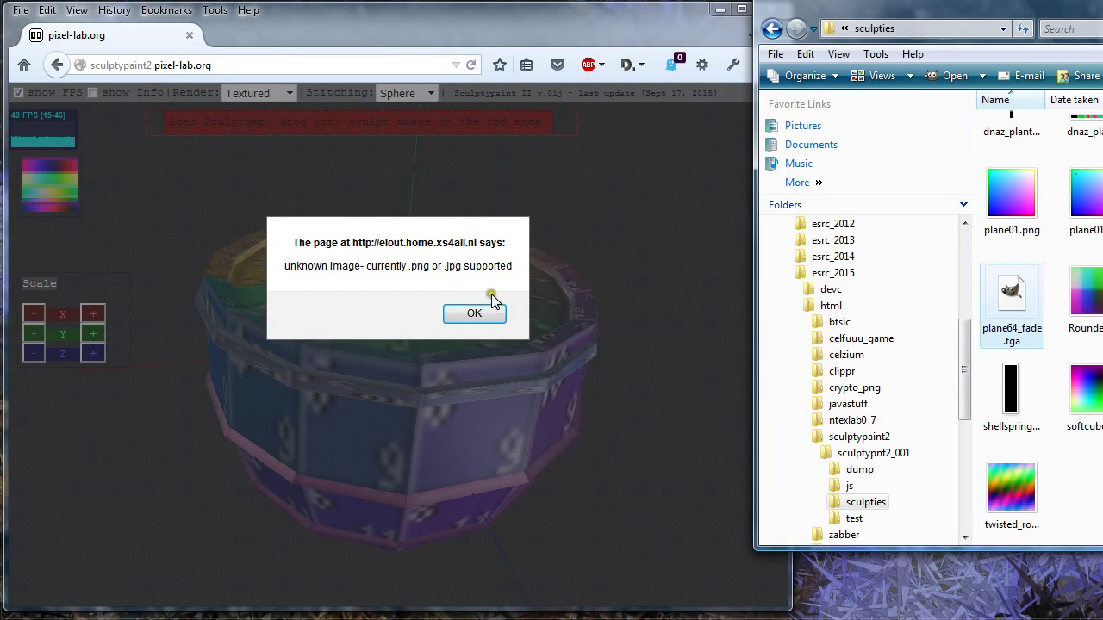
pyautogui.click(473, 314)
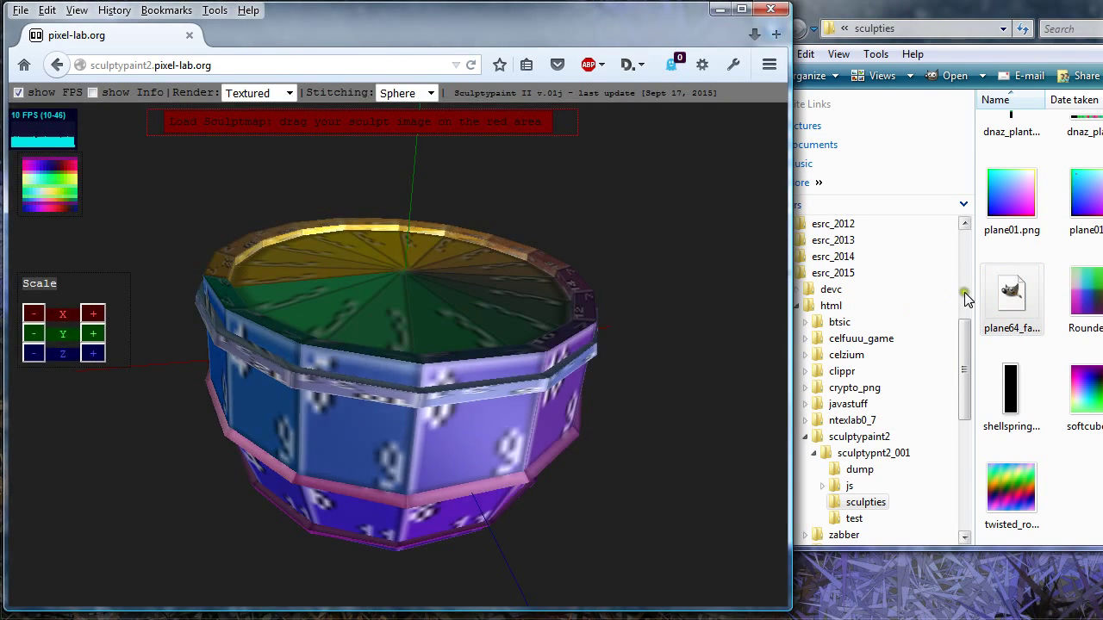
pyautogui.moveTo(468, 391)
pyautogui.mouseDown()
pyautogui.moveTo(167, 370)
pyautogui.moveTo(389, 369)
pyautogui.moveTo(688, 401)
pyautogui.mouseUp()
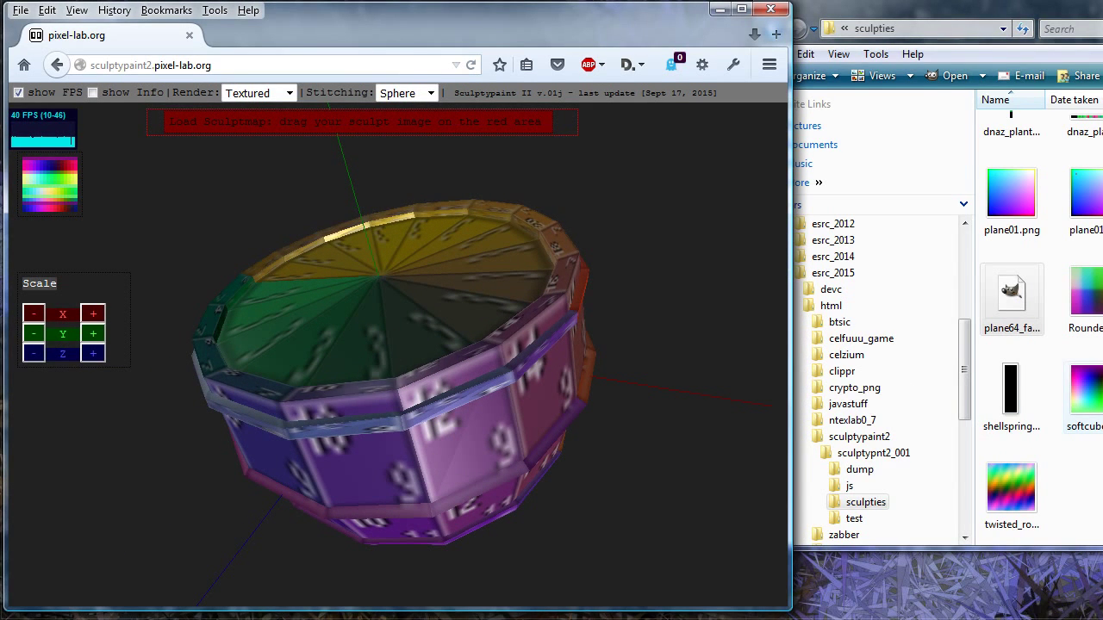
# Step: Load the sculpt map with the 2008 "no resell" watermark, dismiss the alpha channel warning and orbit around the model
pyautogui.click(1056, 344)
pyautogui.scroll(3, 1056, 345)
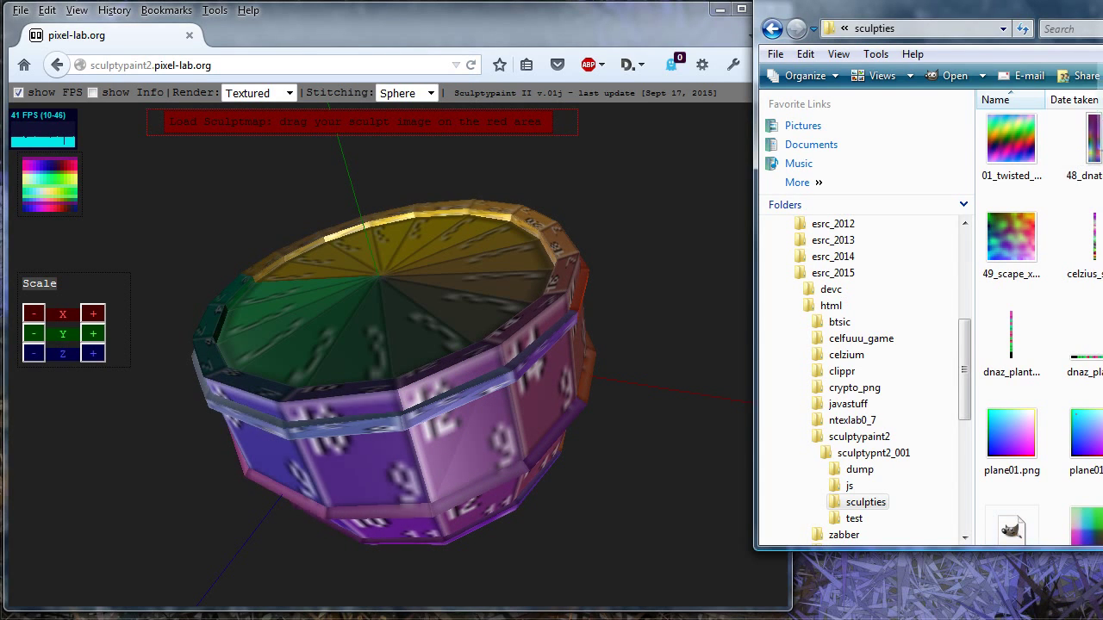
pyautogui.moveTo(480, 123); pyautogui.dragTo(480, 123)
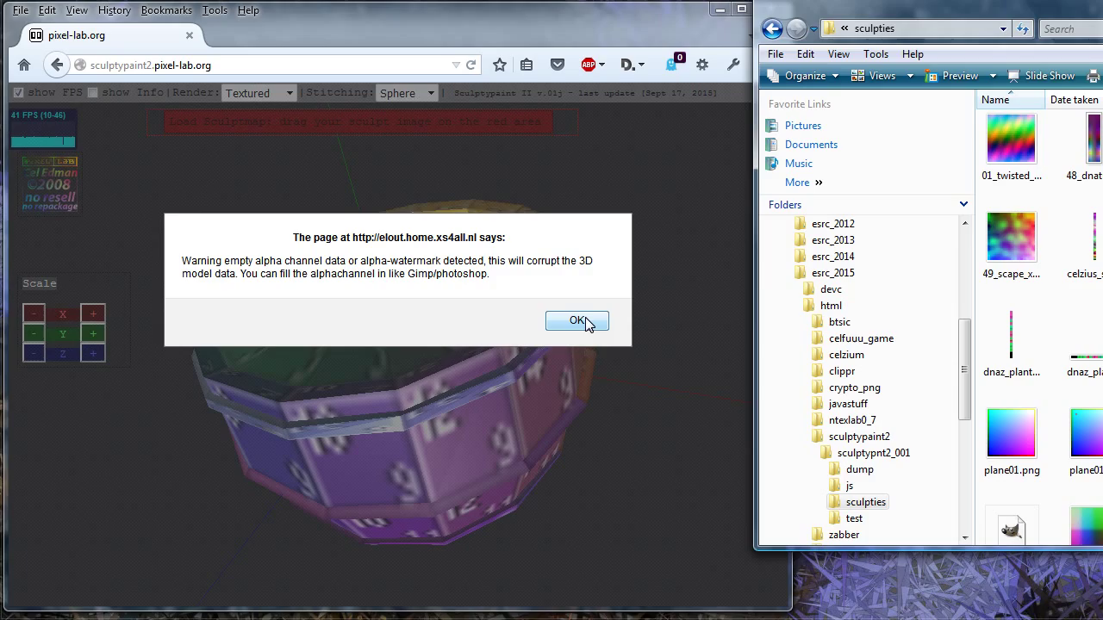
pyautogui.click(577, 320)
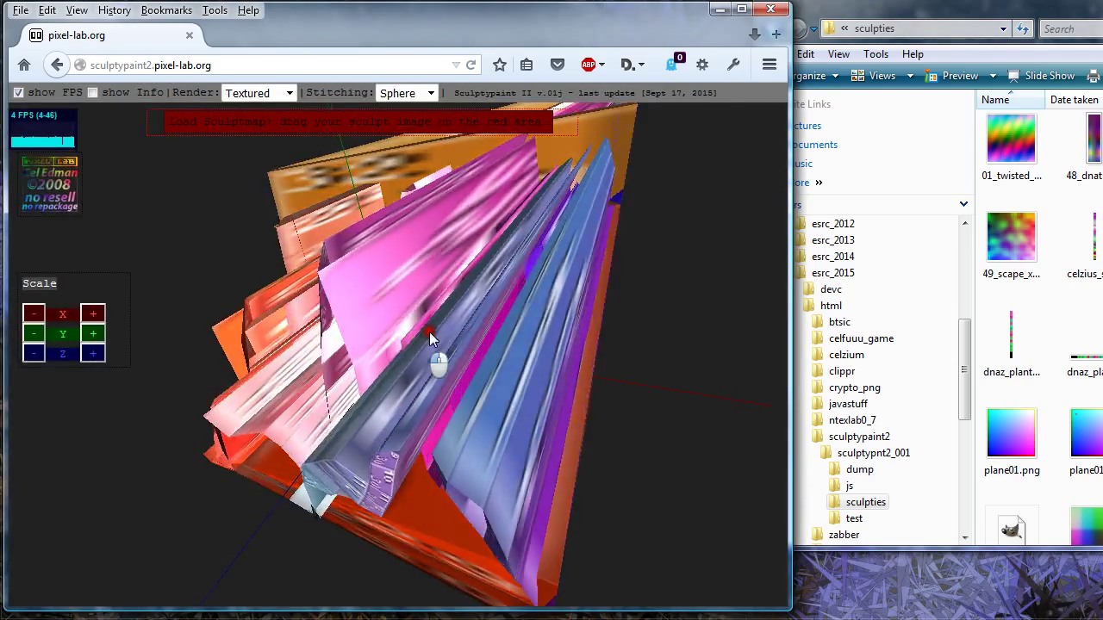
pyautogui.moveTo(568, 385)
pyautogui.mouseDown()
pyautogui.moveTo(517, 413)
pyautogui.moveTo(448, 422)
pyautogui.moveTo(594, 393)
pyautogui.moveTo(450, 385)
pyautogui.moveTo(591, 345)
pyautogui.moveTo(571, 394)
pyautogui.mouseUp()
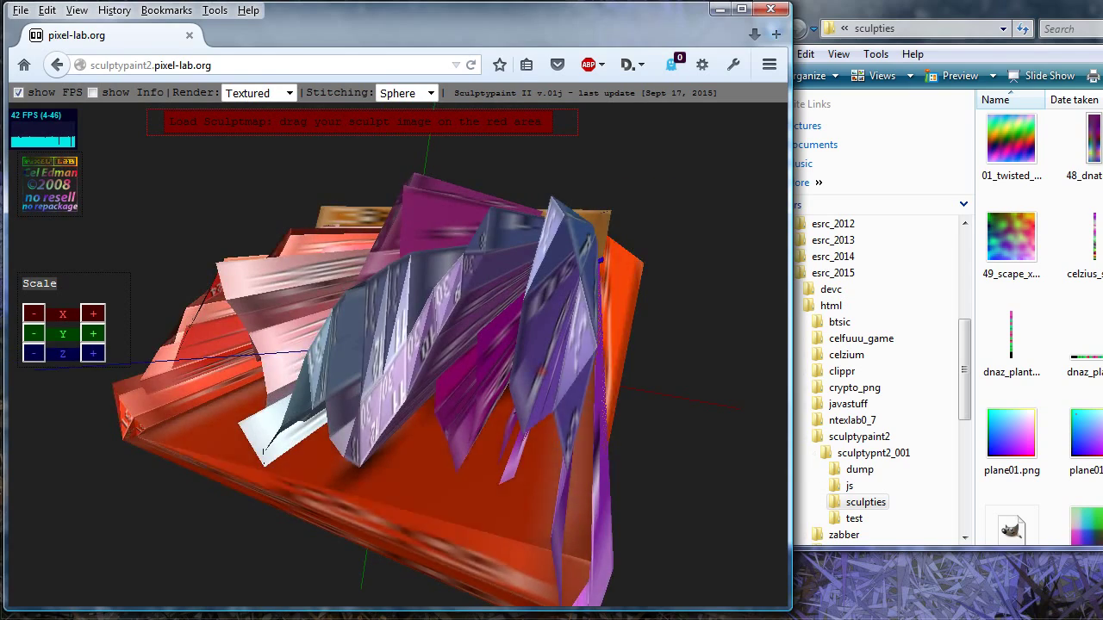
# Step: Load the black shellspring2009.png sculpt map from the sculpties folder and dismiss the alpha channel warning
pyautogui.click(1053, 319)
pyautogui.scroll(-3, 1053, 319)
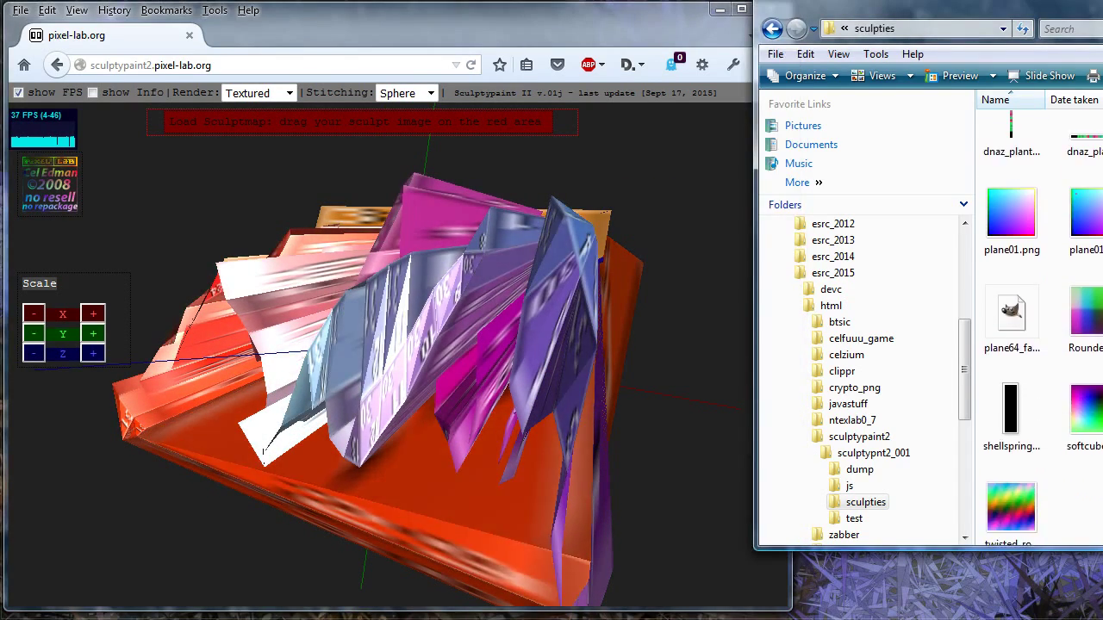
pyautogui.scroll(3, 1053, 319)
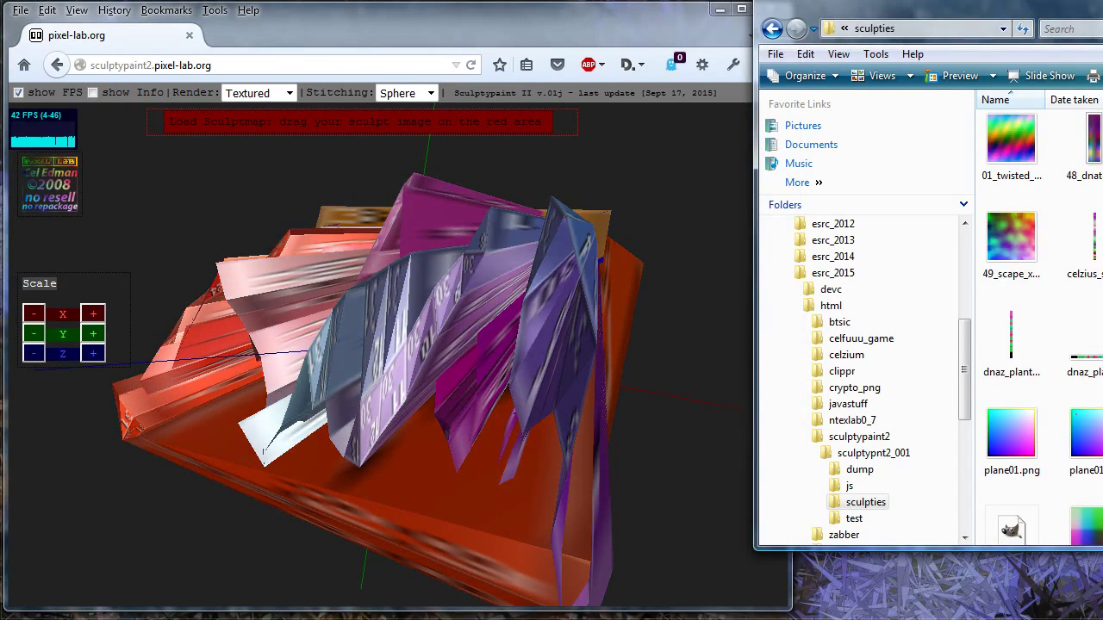
pyautogui.scroll(-1, 1034, 328)
pyautogui.scroll(-4, 1036, 412)
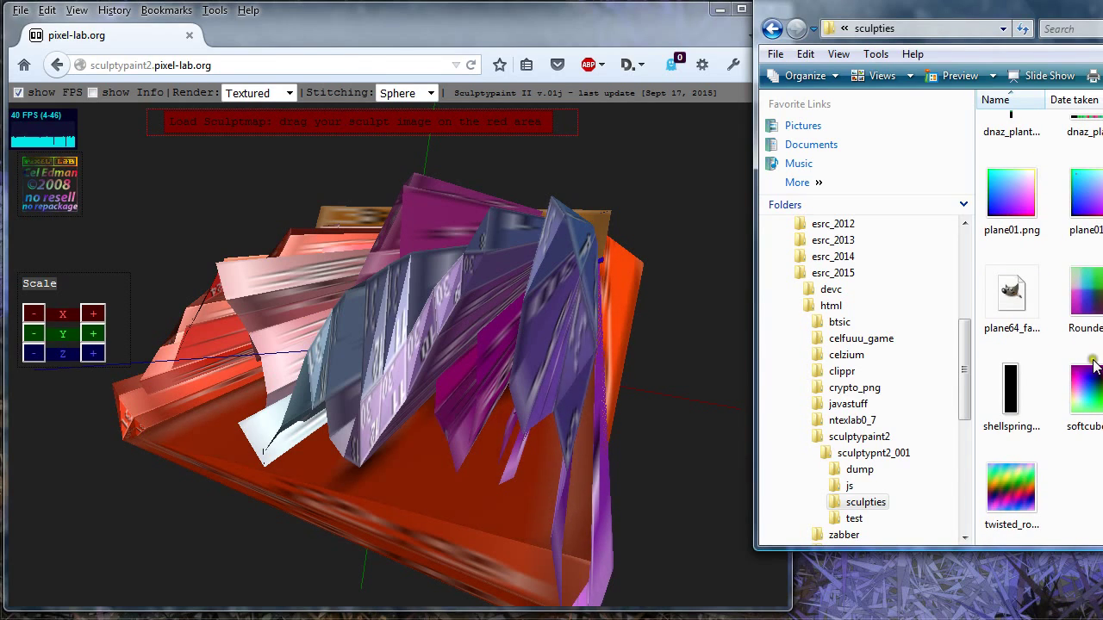
pyautogui.moveTo(1009, 399); pyautogui.dragTo(408, 126)
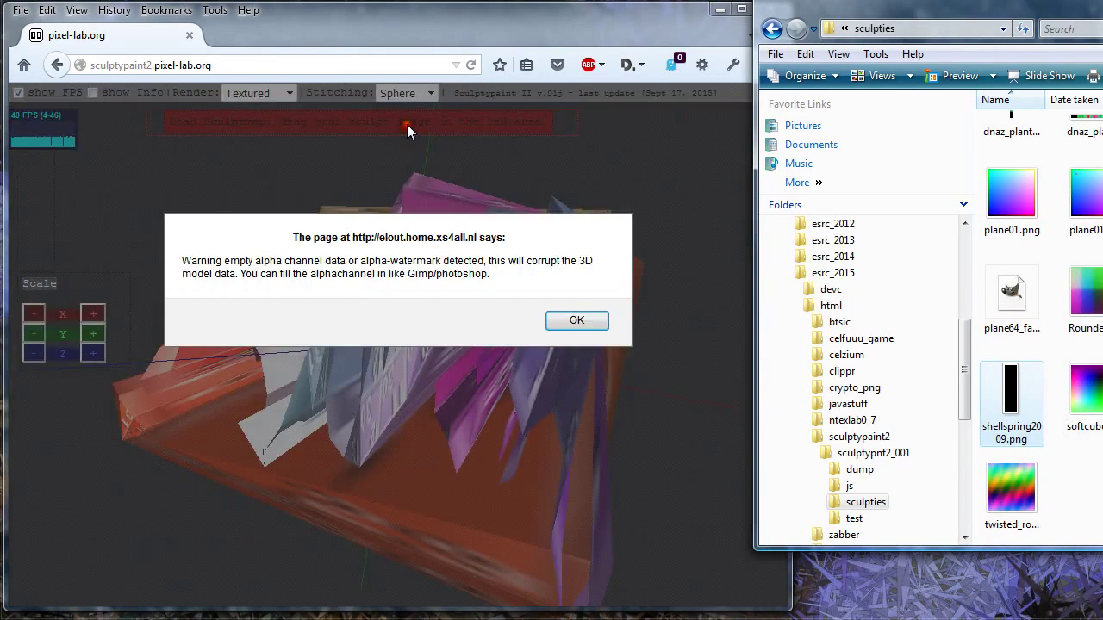
pyautogui.click(576, 324)
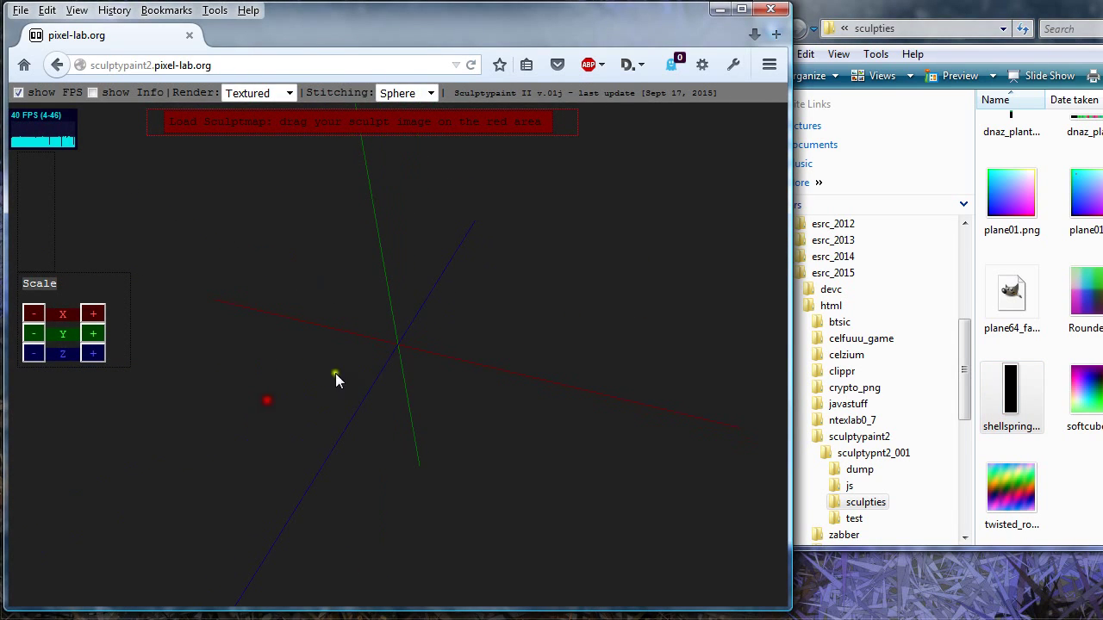
# Step: Open shellspring2009.png in GIMP from the sculpties folder, then shrink and reposition its image window
pyautogui.rightClick(1015, 393)
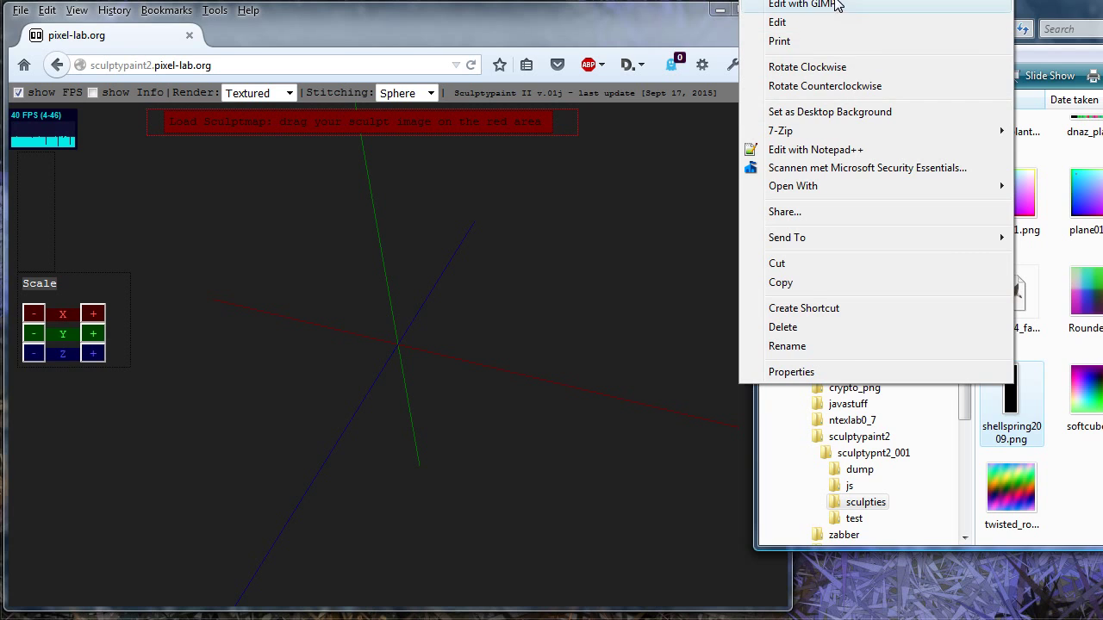
pyautogui.click(833, 6)
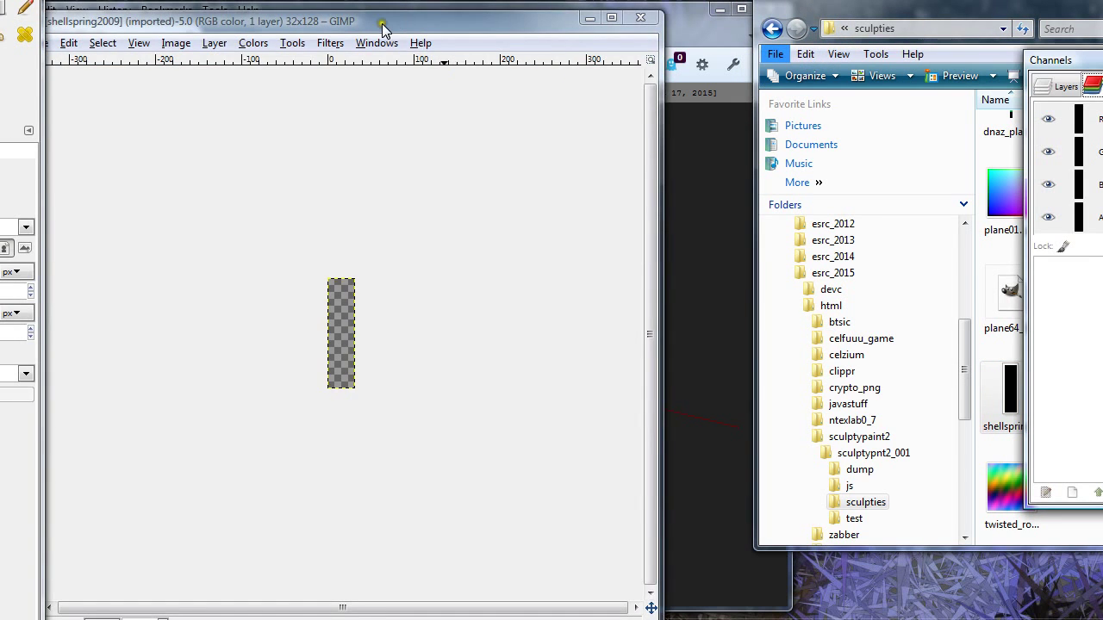
pyautogui.moveTo(385, 28); pyautogui.dragTo(524, 170)
pyautogui.moveTo(745, 489); pyautogui.dragTo(405, 481)
pyautogui.moveTo(289, 178); pyautogui.dragTo(507, 184)
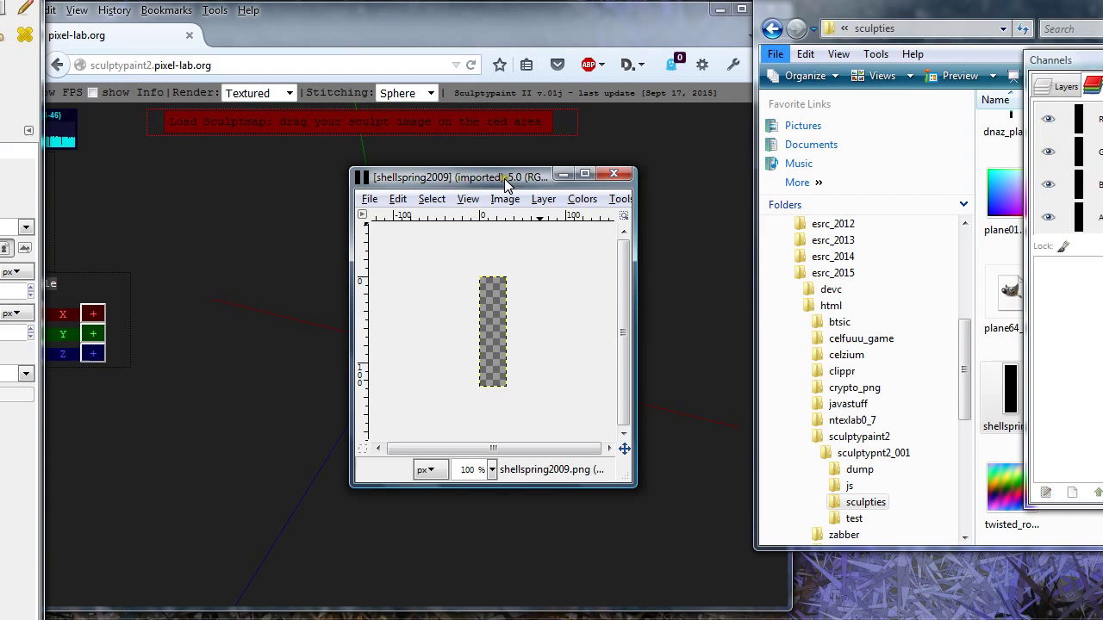
# Step: Arrange the folder, image and Channels windows side by side and highlight the image's Alpha channel
pyautogui.moveTo(935, 11); pyautogui.dragTo(805, 36)
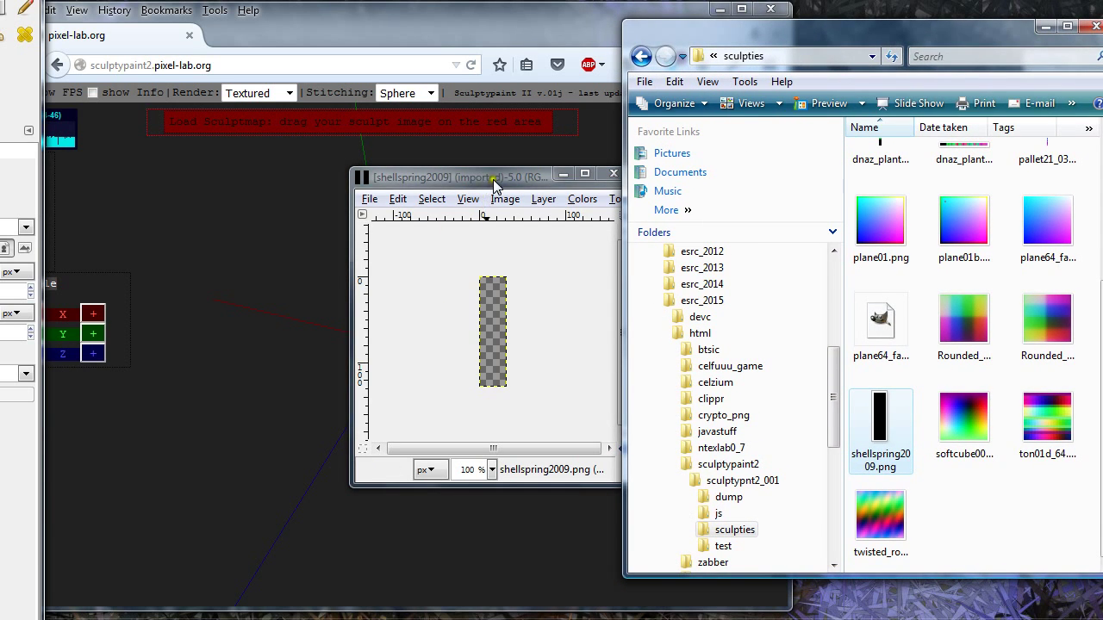
pyautogui.moveTo(495, 184); pyautogui.dragTo(377, 185)
pyautogui.moveTo(1069, 59); pyautogui.dragTo(606, 101)
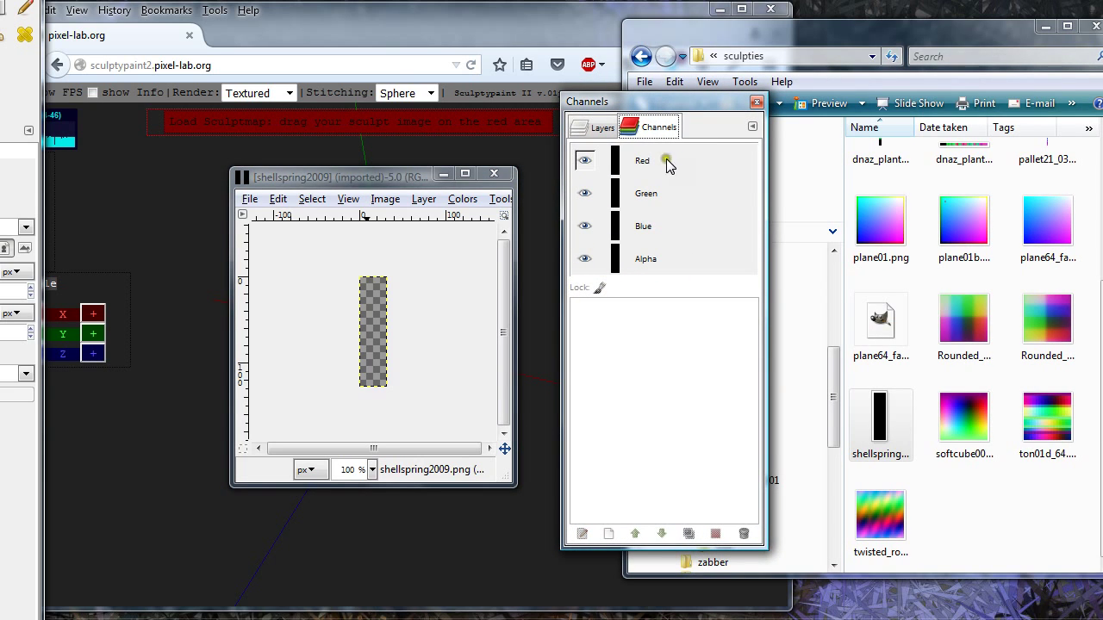
pyautogui.click(673, 164)
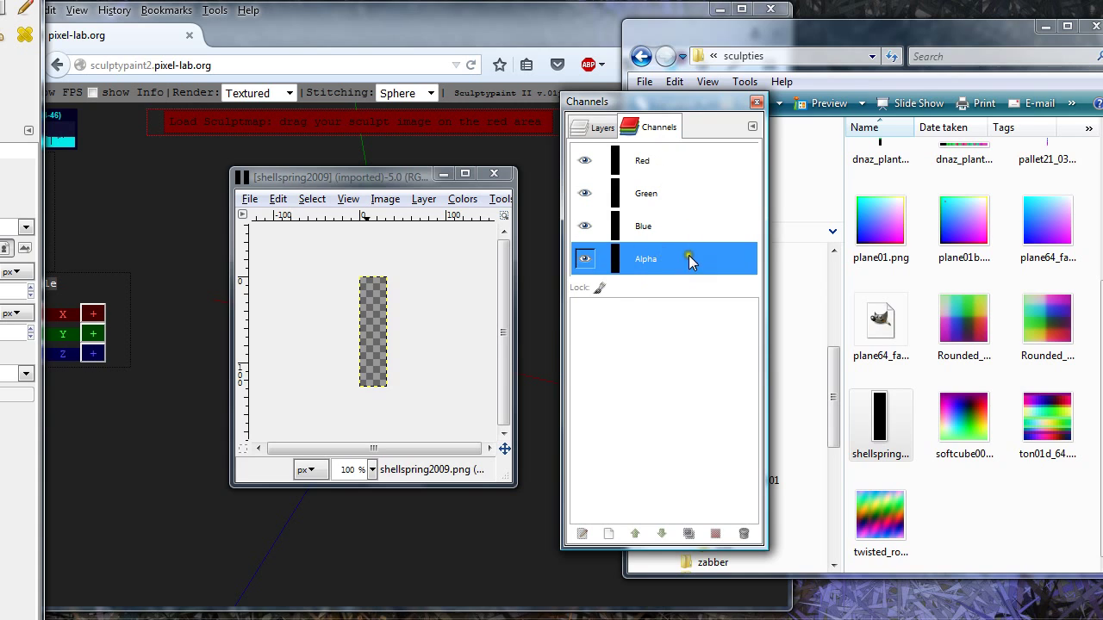
# Step: Make the transparent shellspring2009 image fully opaque to restore its colours, and overwrite shellspring2009.png
pyautogui.click(0, 12)
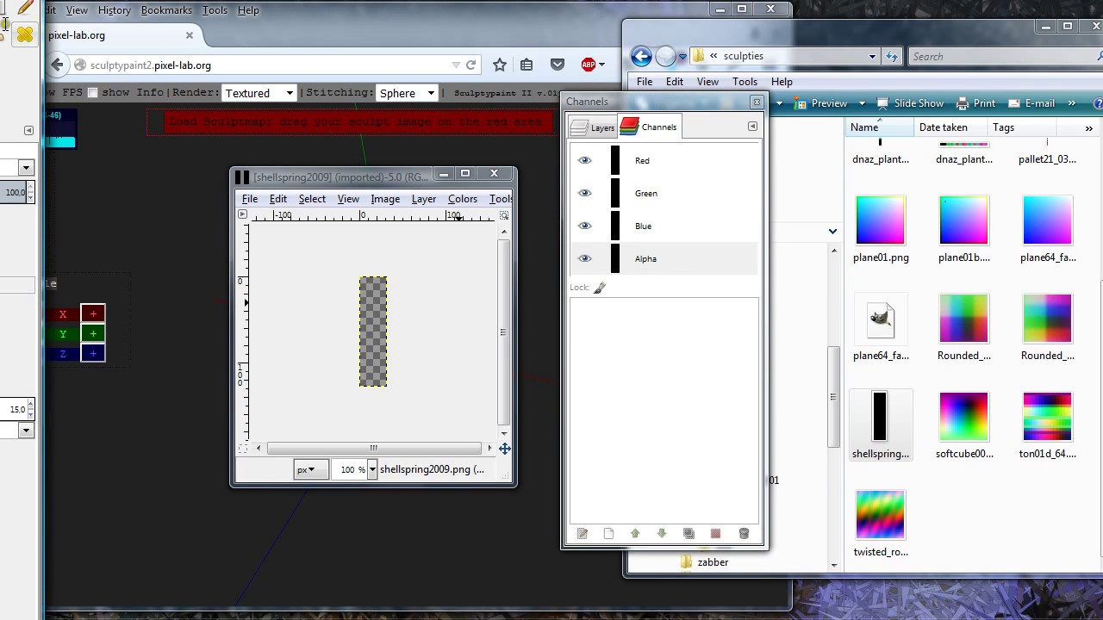
pyautogui.click(373, 329)
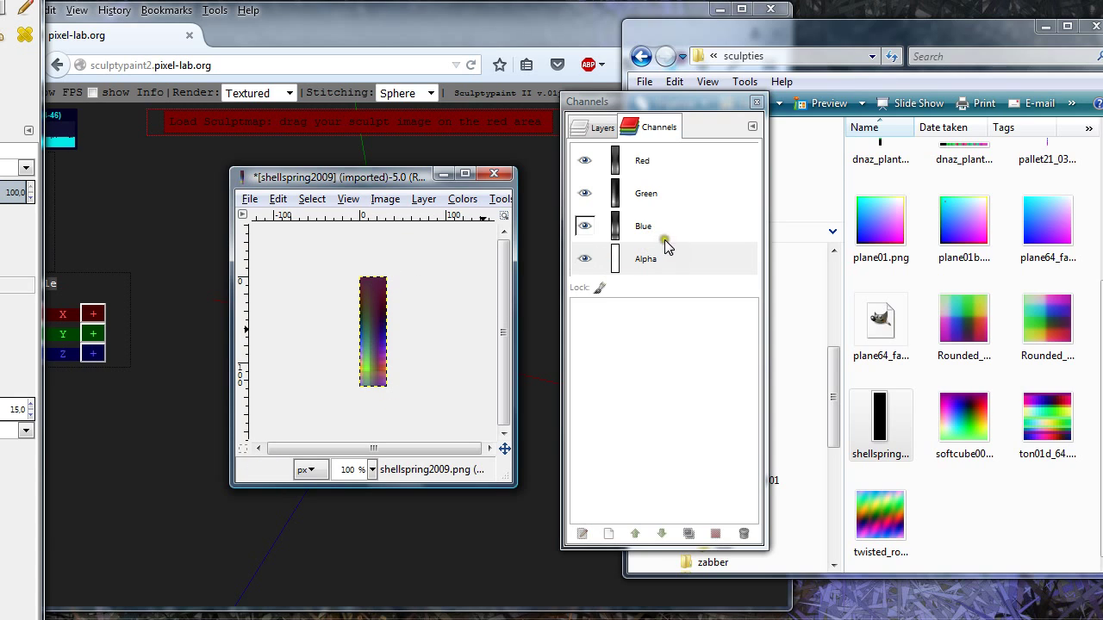
pyautogui.click(249, 199)
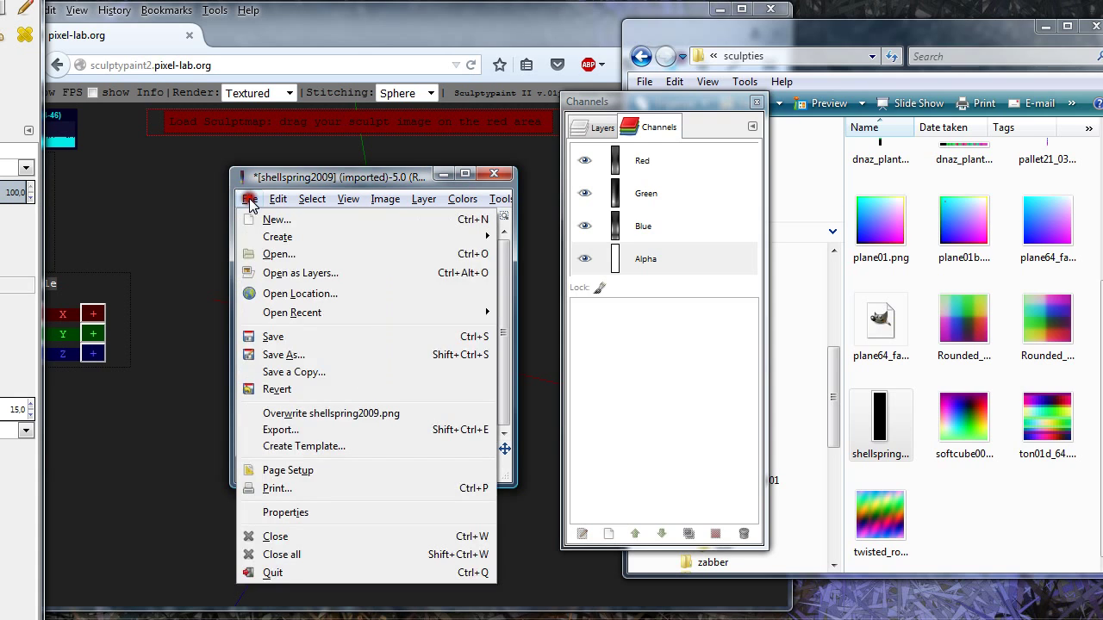
pyautogui.click(300, 417)
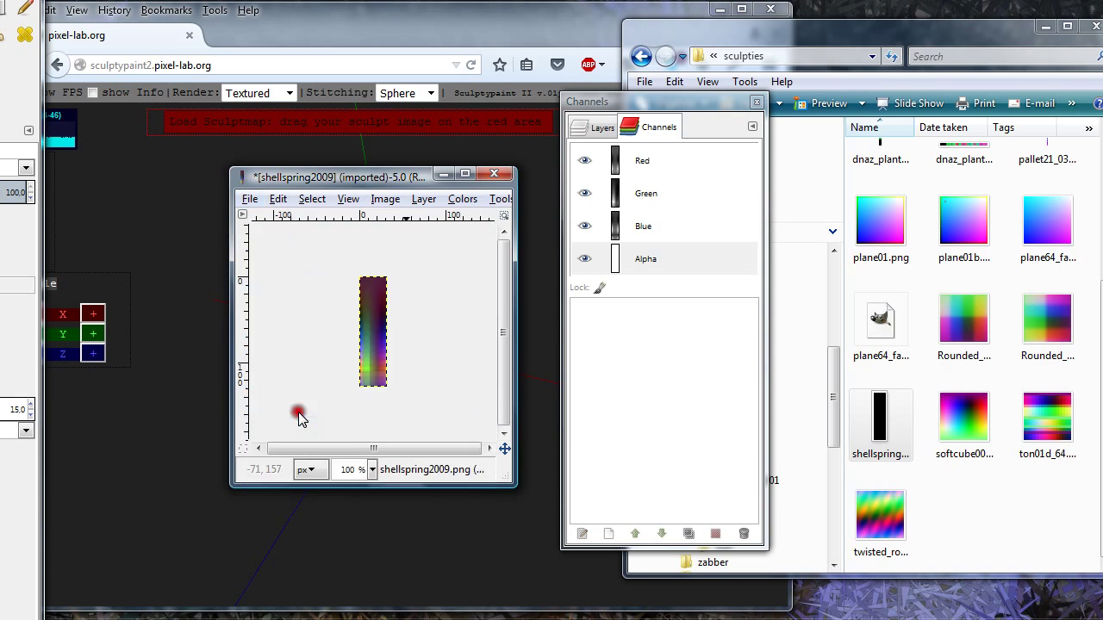
# Step: Close the shellspring2009 image without saving a project copy and minimize the empty GIMP window
pyautogui.click(494, 175)
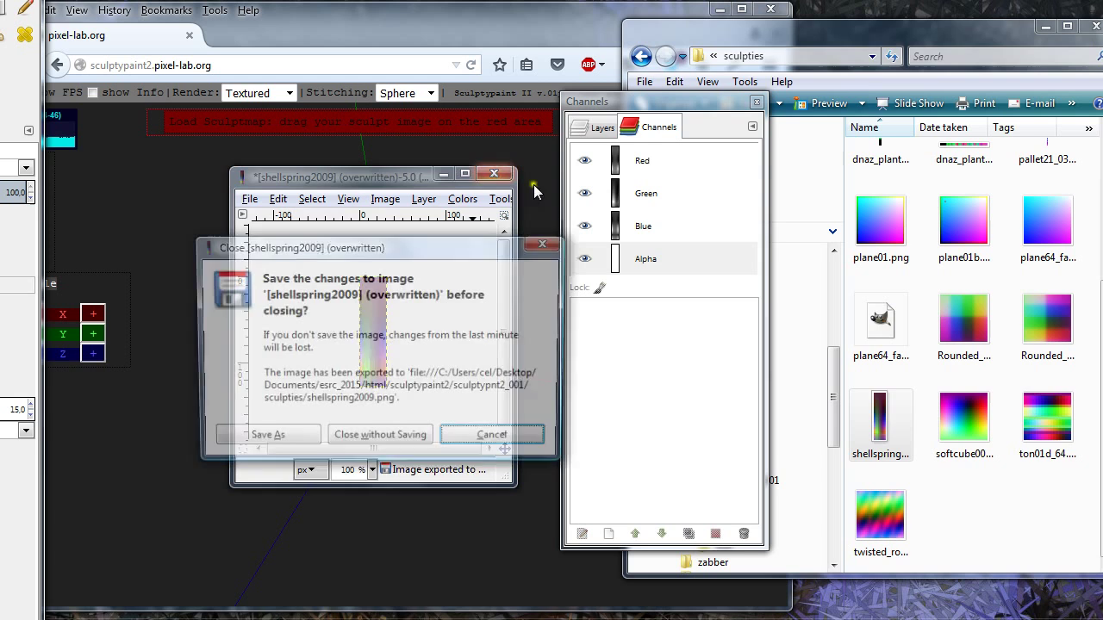
pyautogui.click(382, 439)
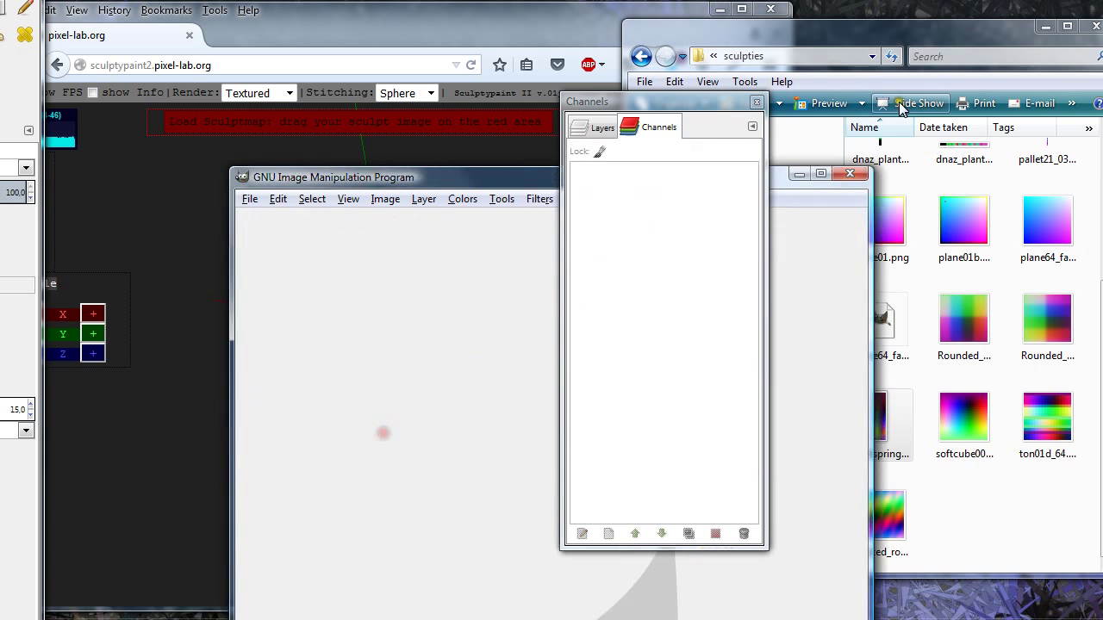
pyautogui.click(799, 175)
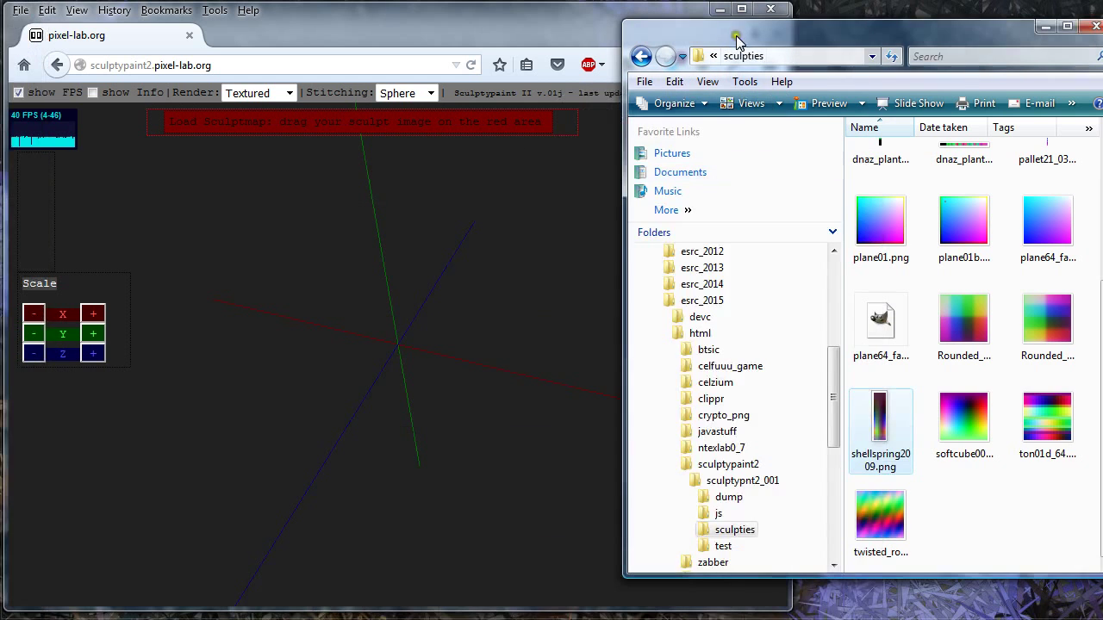
# Step: Move the sculpties folder window clear of the browser, load the repaired shellspring2009.png in Sculptypaint and orbit around the shell
pyautogui.moveTo(949, 48); pyautogui.dragTo(1102, 10)
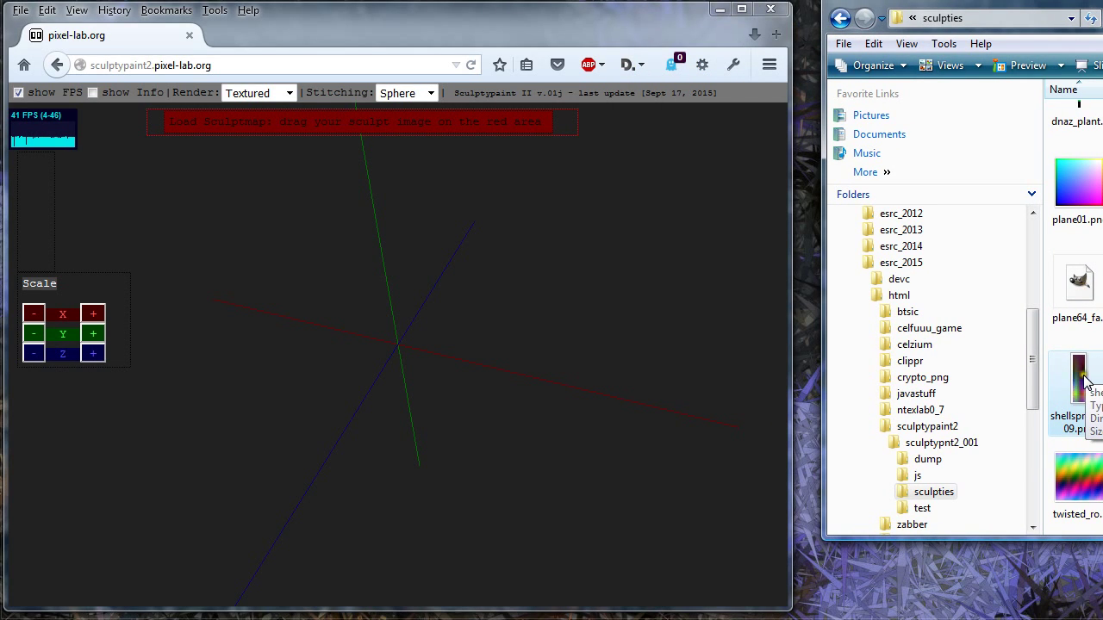
pyautogui.moveTo(669, 335)
pyautogui.mouseDown()
pyautogui.moveTo(411, 215)
pyautogui.moveTo(337, 125)
pyautogui.mouseUp()
pyautogui.moveTo(318, 328)
pyautogui.mouseDown()
pyautogui.moveTo(526, 234)
pyautogui.moveTo(706, 325)
pyautogui.moveTo(558, 467)
pyautogui.moveTo(479, 280)
pyautogui.moveTo(387, 537)
pyautogui.moveTo(377, 453)
pyautogui.moveTo(366, 456)
pyautogui.mouseUp()
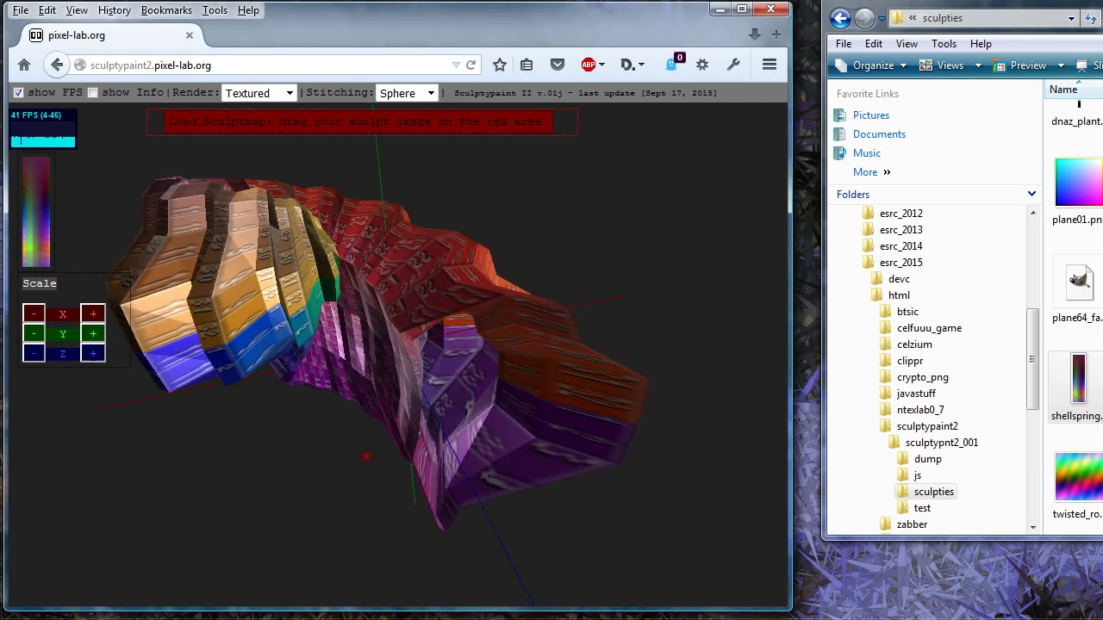
# Step: Reduce the shell model's Y, Z and X scale while orbiting to check its proportions
pyautogui.click(32, 333)
pyautogui.click(32, 334)
pyautogui.moveTo(516, 420); pyautogui.dragTo(474, 517)
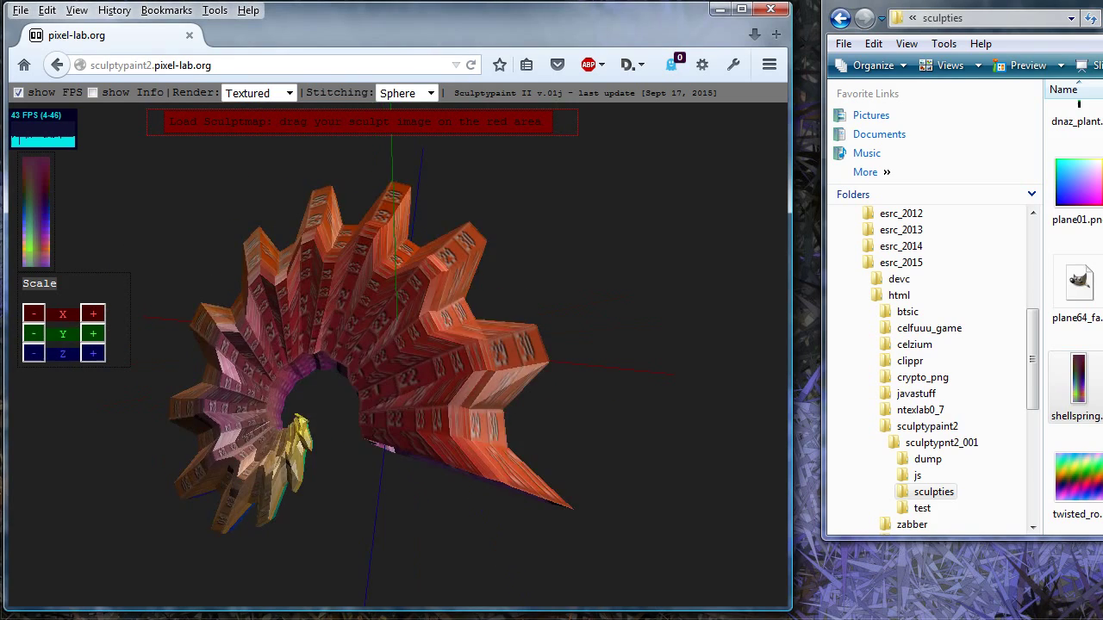
pyautogui.moveTo(560, 405); pyautogui.dragTo(511, 505)
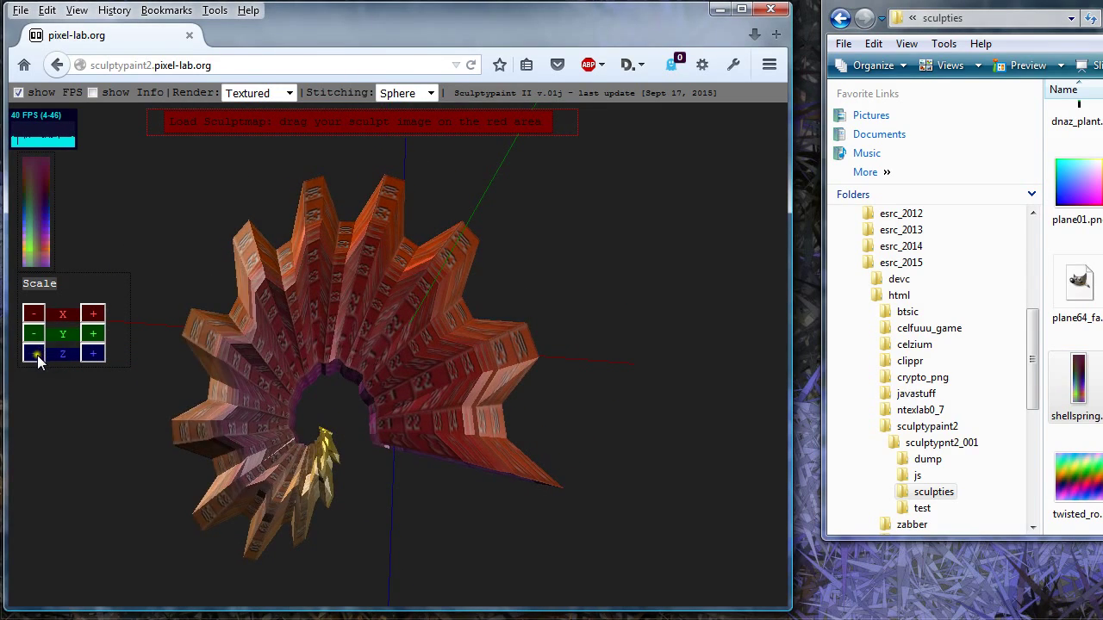
pyautogui.moveTo(37, 355)
pyautogui.mouseDown()
pyautogui.moveTo(246, 505)
pyautogui.moveTo(227, 438)
pyautogui.moveTo(48, 389)
pyautogui.mouseUp()
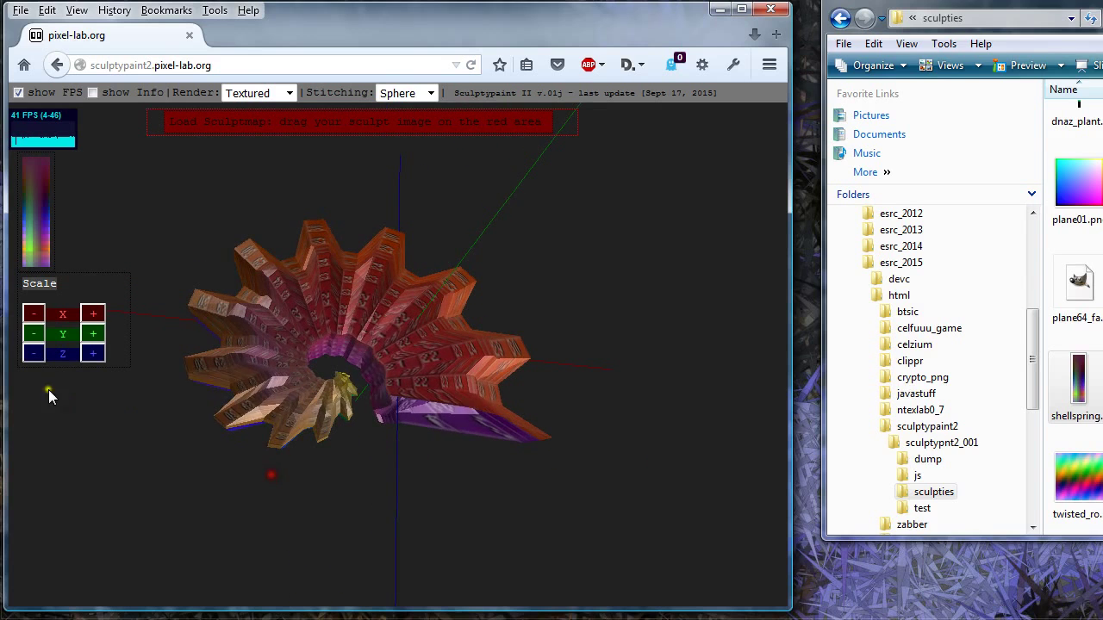
pyautogui.moveTo(32, 317)
pyautogui.mouseDown()
pyautogui.moveTo(51, 341)
pyautogui.moveTo(381, 475)
pyautogui.moveTo(318, 448)
pyautogui.moveTo(255, 468)
pyautogui.moveTo(370, 289)
pyautogui.moveTo(187, 387)
pyautogui.moveTo(332, 569)
pyautogui.moveTo(197, 465)
pyautogui.moveTo(215, 424)
pyautogui.mouseUp()
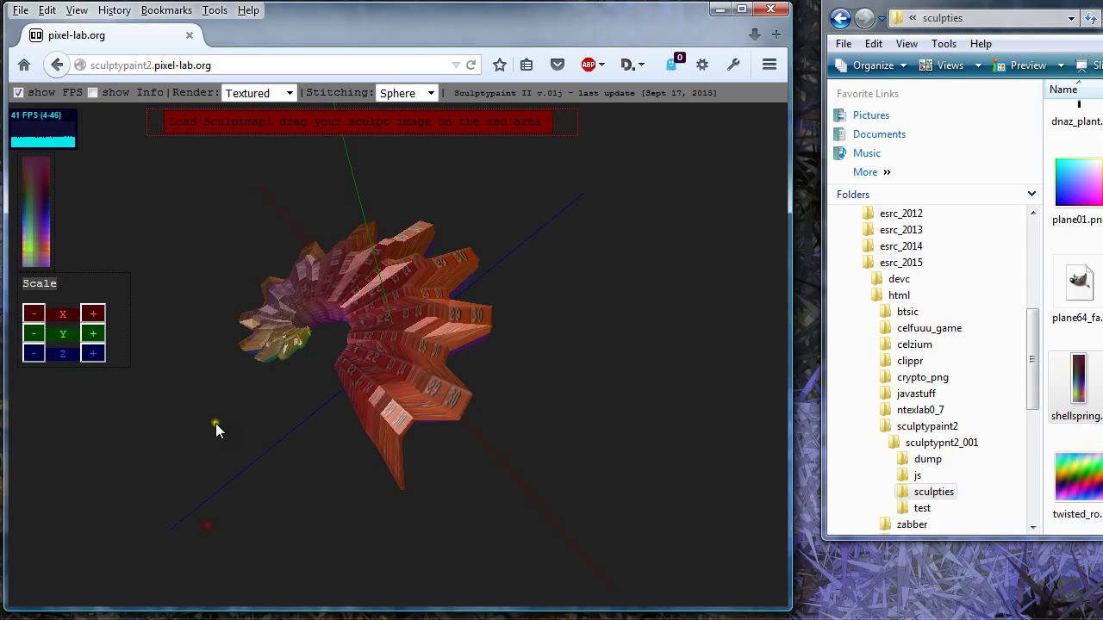
pyautogui.moveTo(391, 338)
pyautogui.mouseDown()
pyautogui.moveTo(492, 307)
pyautogui.moveTo(336, 323)
pyautogui.mouseUp()
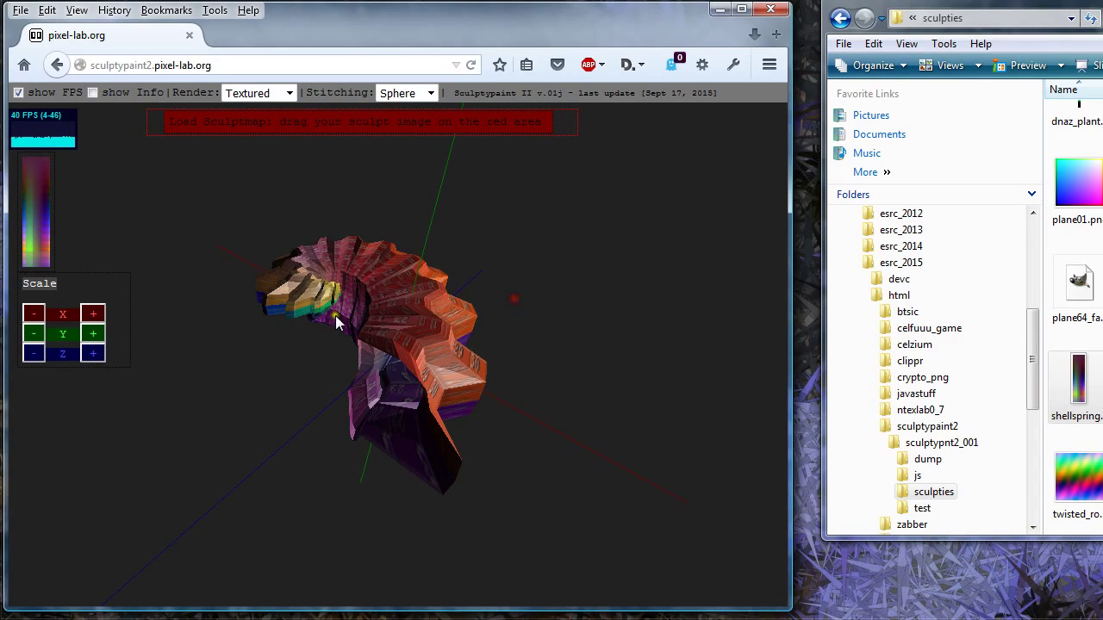
# Step: Increase the shell model's Y, X and Z scale and orbit around the enlarged shell
pyautogui.click(93, 337)
pyautogui.click(93, 338)
pyautogui.click(93, 314)
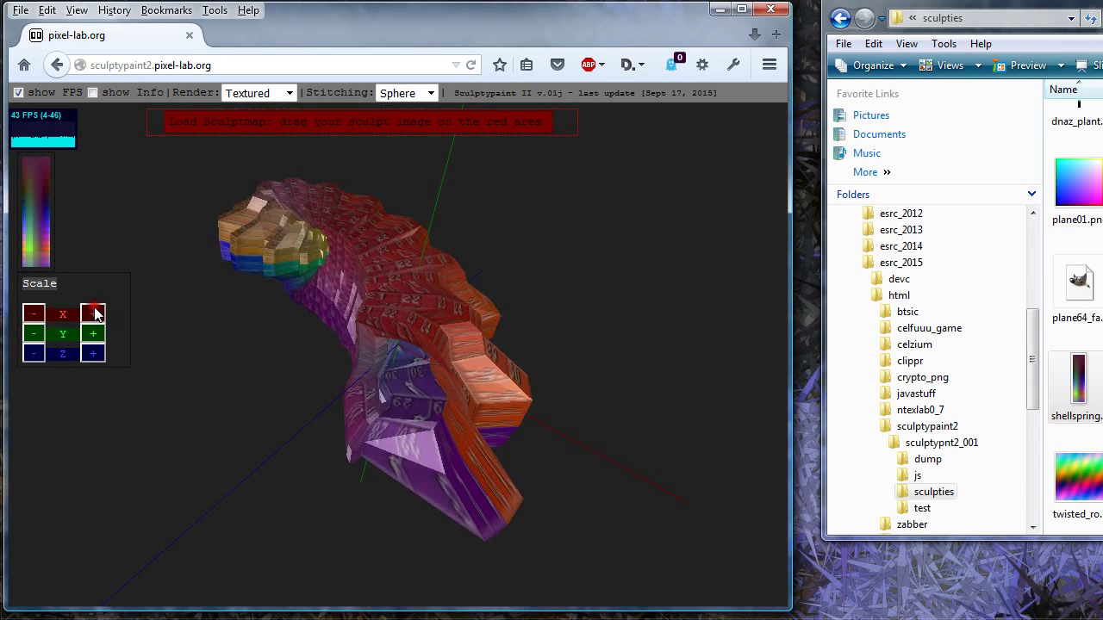
pyautogui.click(93, 354)
pyautogui.moveTo(335, 420)
pyautogui.mouseDown()
pyautogui.moveTo(325, 385)
pyautogui.moveTo(440, 508)
pyautogui.moveTo(348, 496)
pyautogui.mouseUp()
pyautogui.moveTo(339, 367)
pyautogui.mouseDown()
pyautogui.moveTo(328, 472)
pyautogui.moveTo(135, 401)
pyautogui.moveTo(294, 493)
pyautogui.moveTo(295, 395)
pyautogui.moveTo(335, 439)
pyautogui.moveTo(238, 261)
pyautogui.moveTo(241, 454)
pyautogui.moveTo(244, 391)
pyautogui.moveTo(352, 509)
pyautogui.moveTo(332, 431)
pyautogui.moveTo(336, 396)
pyautogui.moveTo(325, 349)
pyautogui.moveTo(315, 353)
pyautogui.moveTo(383, 421)
pyautogui.moveTo(271, 381)
pyautogui.moveTo(347, 288)
pyautogui.moveTo(332, 385)
pyautogui.moveTo(326, 364)
pyautogui.moveTo(283, 377)
pyautogui.moveTo(294, 315)
pyautogui.mouseUp()
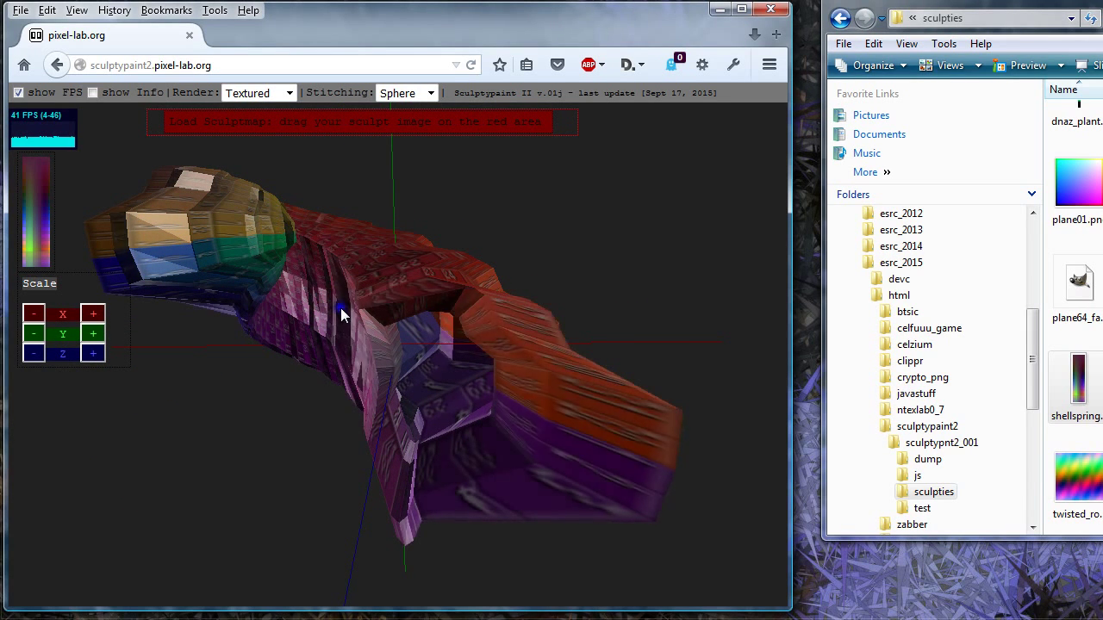
pyautogui.moveTo(329, 314)
pyautogui.mouseDown()
pyautogui.moveTo(294, 395)
pyautogui.moveTo(347, 278)
pyautogui.moveTo(451, 442)
pyautogui.moveTo(312, 414)
pyautogui.moveTo(267, 291)
pyautogui.mouseUp()
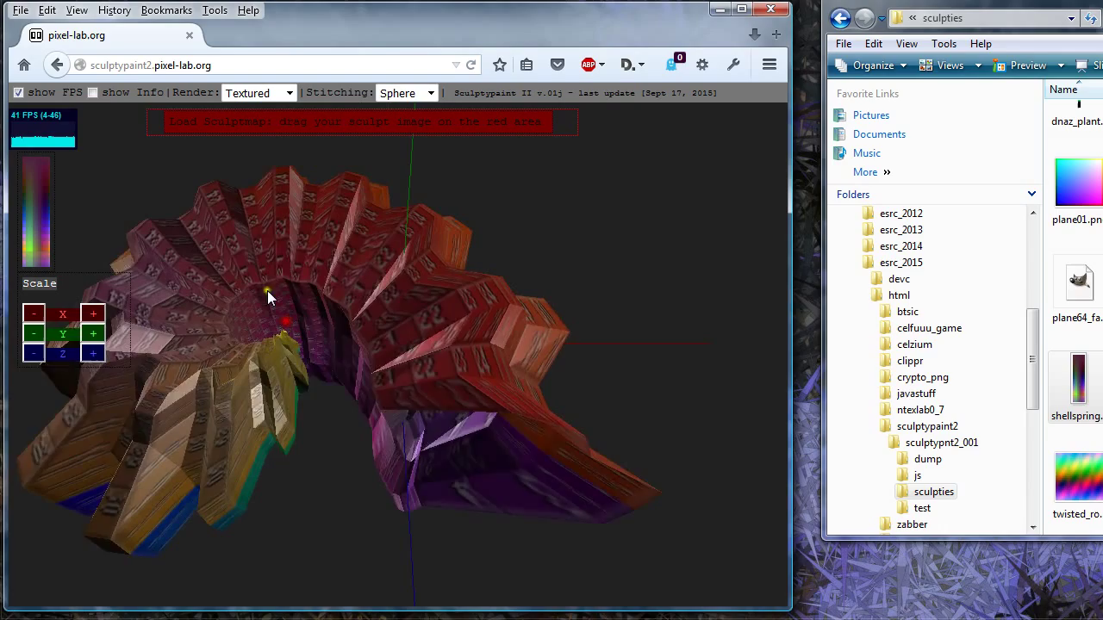
# Step: View the shell in Wireframe render mode from another angle and return to Textured
pyautogui.click(280, 97)
pyautogui.click(259, 112)
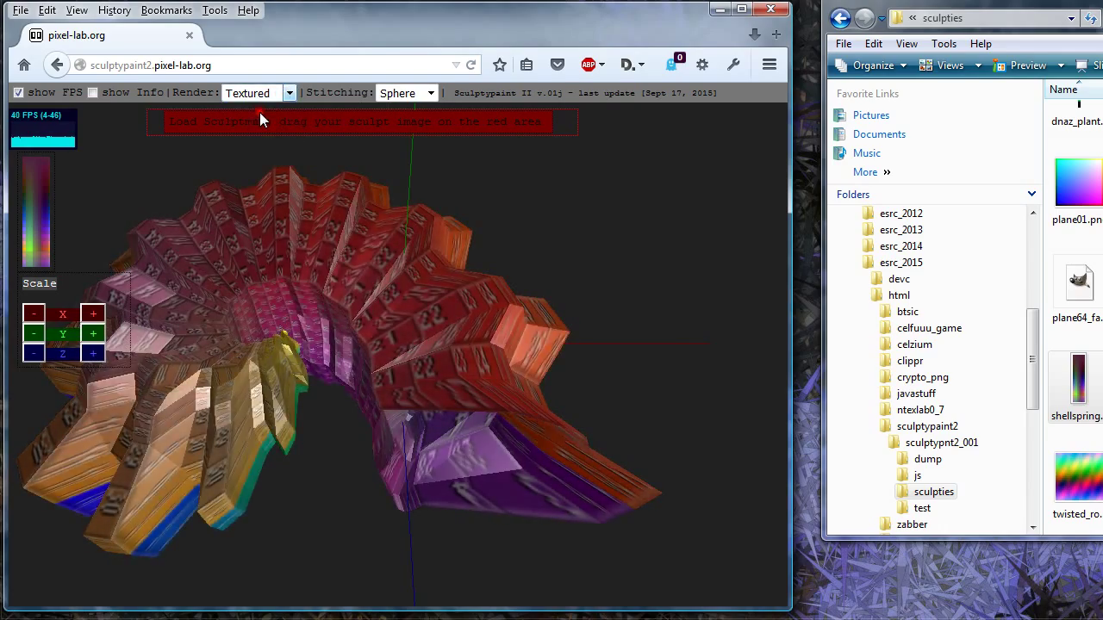
pyautogui.moveTo(368, 472)
pyautogui.mouseDown()
pyautogui.moveTo(275, 365)
pyautogui.moveTo(615, 285)
pyautogui.moveTo(198, 524)
pyautogui.mouseUp()
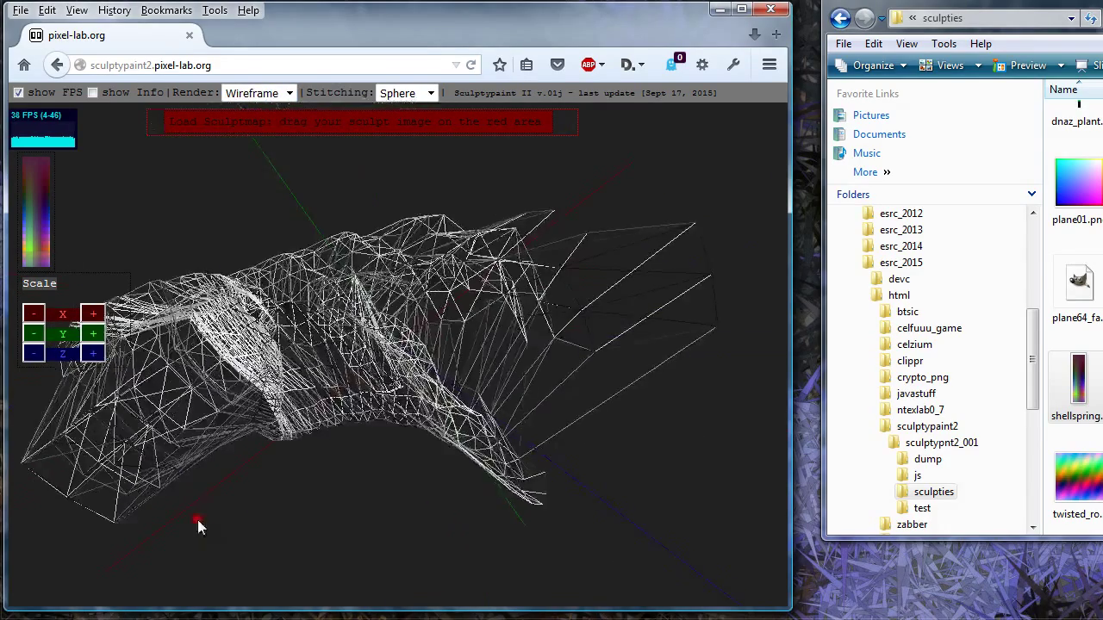
pyautogui.click(272, 127)
pyautogui.moveTo(270, 127)
pyautogui.mouseDown()
pyautogui.moveTo(442, 469)
pyautogui.moveTo(338, 119)
pyautogui.mouseUp()
# Step: View the shell in Phong and Lambert render modes, orbiting around it in each
pyautogui.click(281, 94)
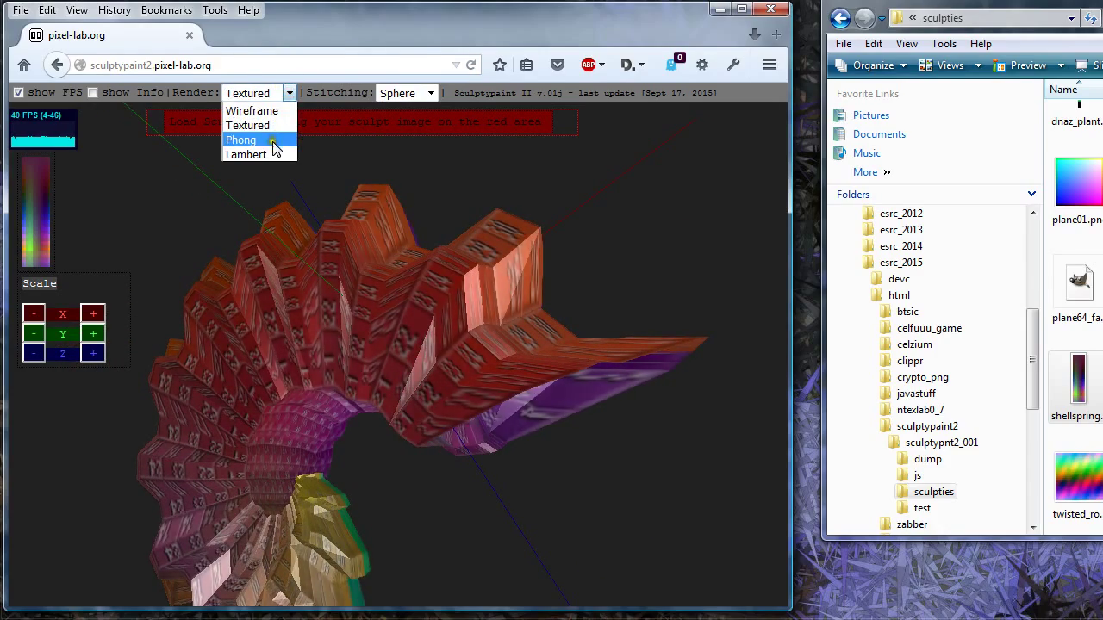
pyautogui.click(274, 144)
pyautogui.moveTo(268, 353)
pyautogui.mouseDown()
pyautogui.moveTo(225, 103)
pyautogui.moveTo(175, 436)
pyautogui.moveTo(330, 372)
pyautogui.moveTo(455, 301)
pyautogui.moveTo(441, 213)
pyautogui.moveTo(545, 292)
pyautogui.moveTo(482, 177)
pyautogui.moveTo(492, 417)
pyautogui.moveTo(301, 101)
pyautogui.mouseUp()
pyautogui.click(292, 94)
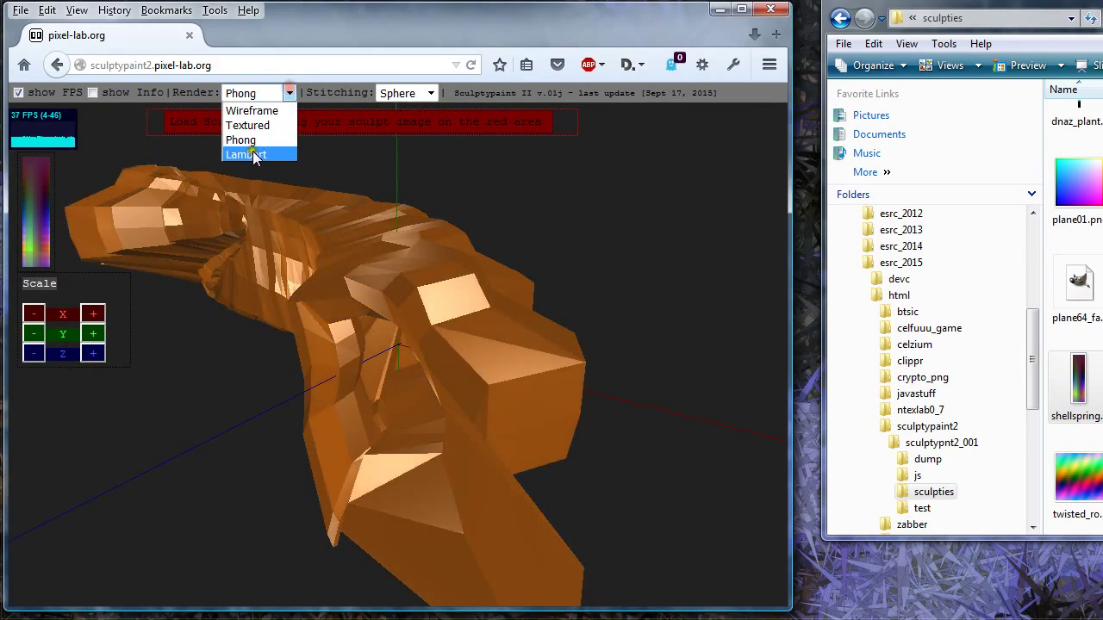
pyautogui.click(253, 151)
pyautogui.moveTo(225, 307)
pyautogui.mouseDown()
pyautogui.moveTo(367, 330)
pyautogui.moveTo(276, 372)
pyautogui.moveTo(398, 361)
pyautogui.moveTo(338, 354)
pyautogui.mouseUp()
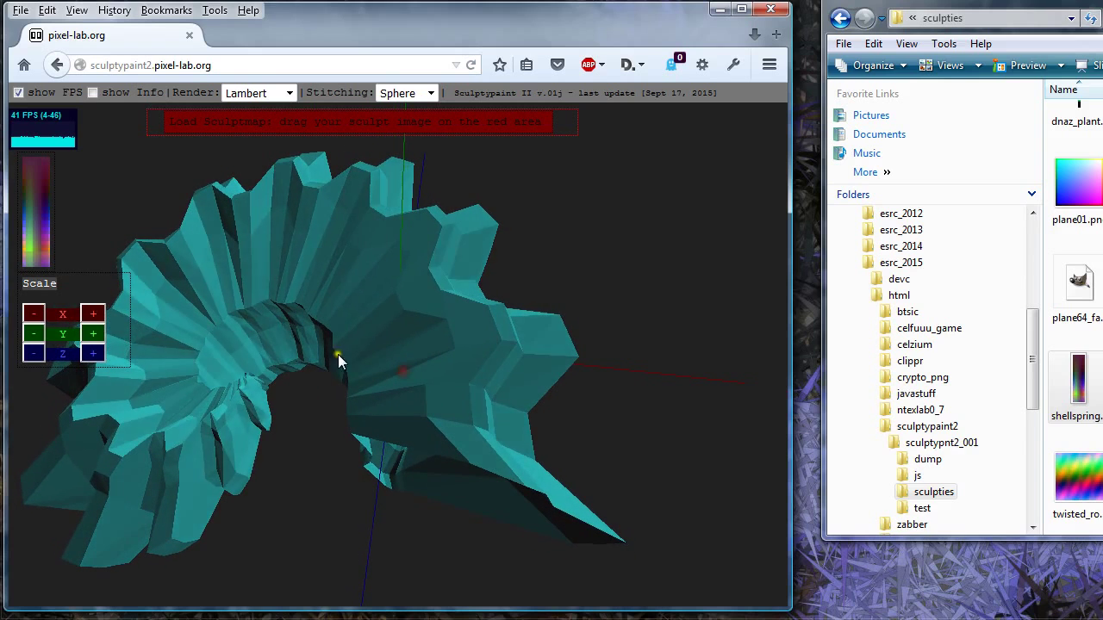
# Step: Reduce the Lambert-shaded shell's X and Z scale, orbiting around it between the changes
pyautogui.click(34, 317)
pyautogui.moveTo(223, 346)
pyautogui.mouseDown()
pyautogui.moveTo(223, 495)
pyautogui.moveTo(215, 432)
pyautogui.moveTo(224, 472)
pyautogui.moveTo(335, 443)
pyautogui.moveTo(342, 314)
pyautogui.mouseUp()
pyautogui.click(34, 354)
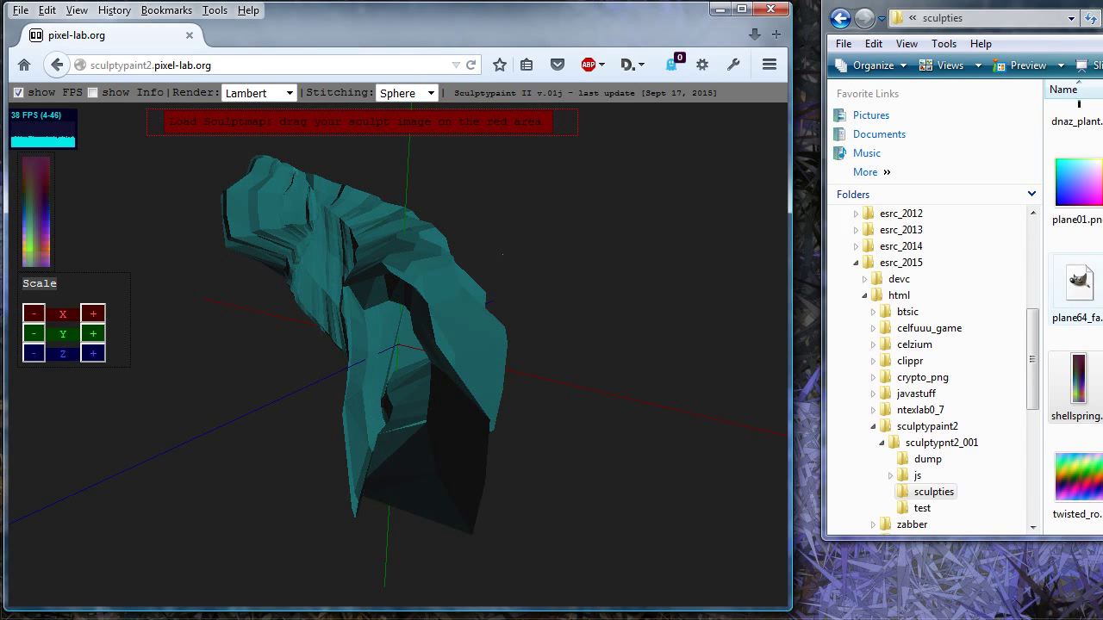
# Step: Bring the sculpties folder window closer and load the 01_twisted sculpt map from the start of the file list
pyautogui.moveTo(1102, 3); pyautogui.dragTo(1001, 0)
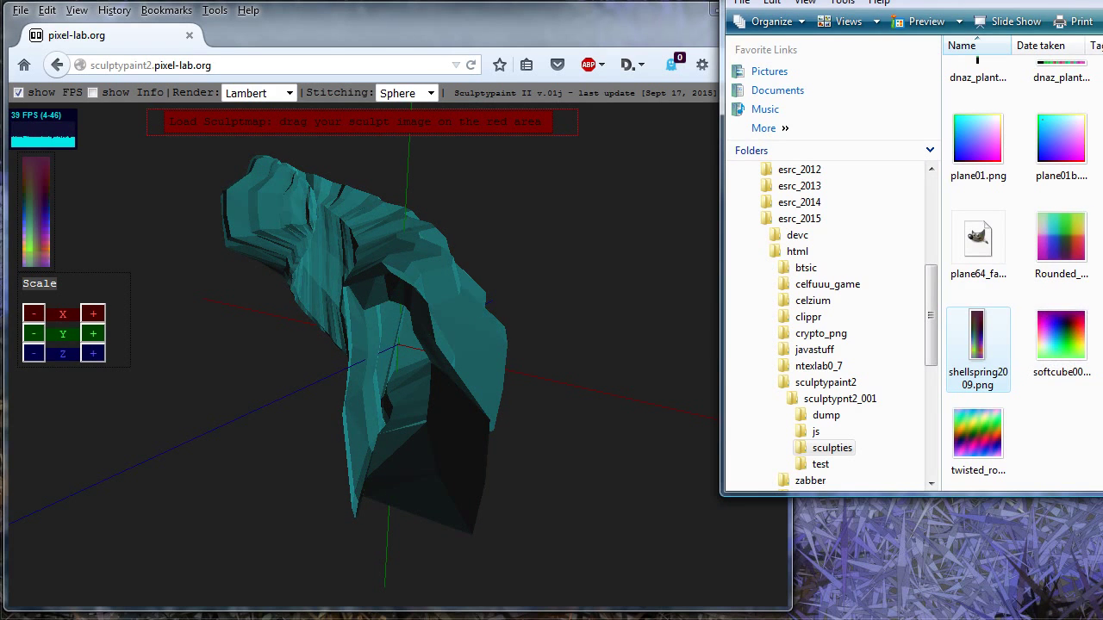
pyautogui.scroll(3, 968, 127)
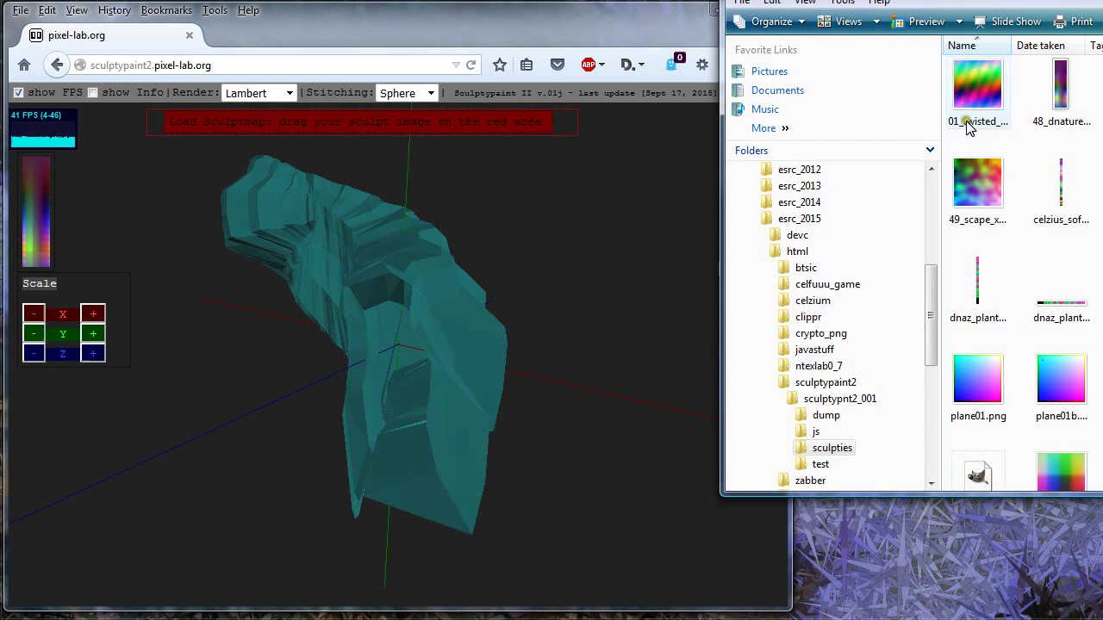
pyautogui.moveTo(968, 126); pyautogui.dragTo(417, 118)
pyautogui.click(308, 271)
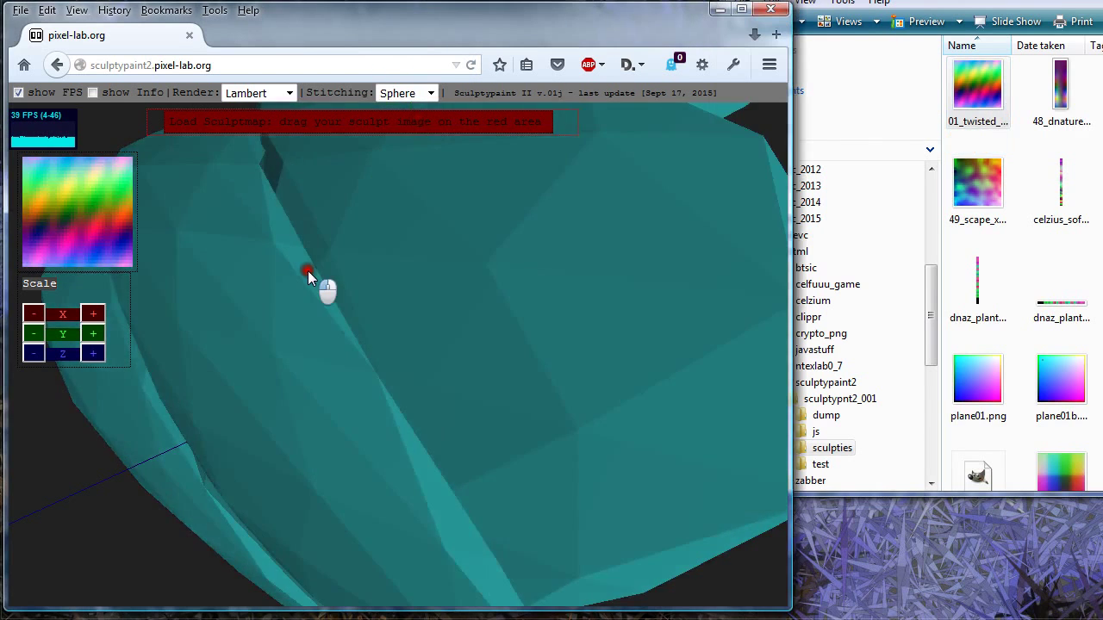
# Step: Render the twisted model as Textured, orbit around its open ends and reduce its X scale
pyautogui.moveTo(308, 270)
pyautogui.mouseDown()
pyautogui.moveTo(410, 420)
pyautogui.moveTo(416, 409)
pyautogui.mouseUp()
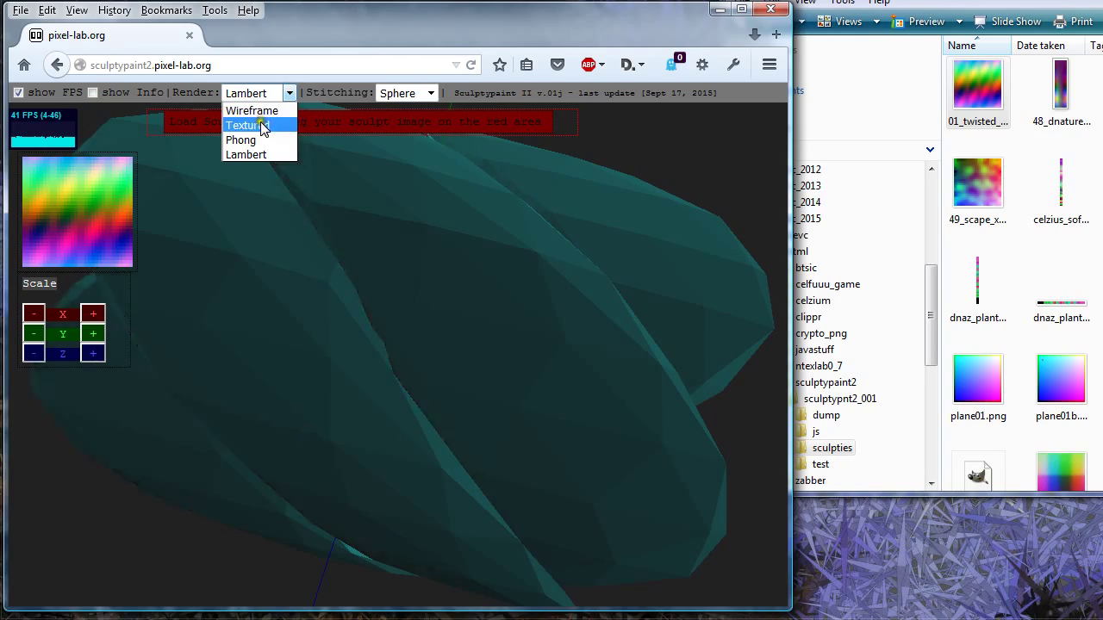
pyautogui.click(258, 126)
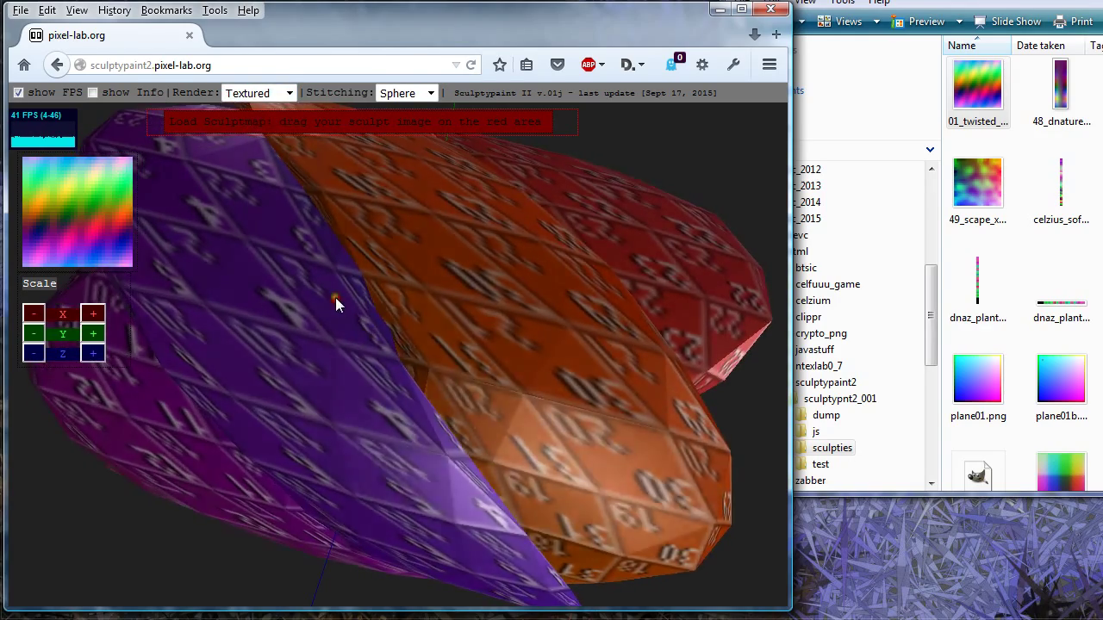
pyautogui.moveTo(335, 304)
pyautogui.mouseDown()
pyautogui.moveTo(474, 296)
pyautogui.moveTo(451, 419)
pyautogui.moveTo(433, 305)
pyautogui.moveTo(565, 251)
pyautogui.moveTo(540, 399)
pyautogui.moveTo(440, 460)
pyautogui.moveTo(301, 450)
pyautogui.moveTo(239, 424)
pyautogui.mouseUp()
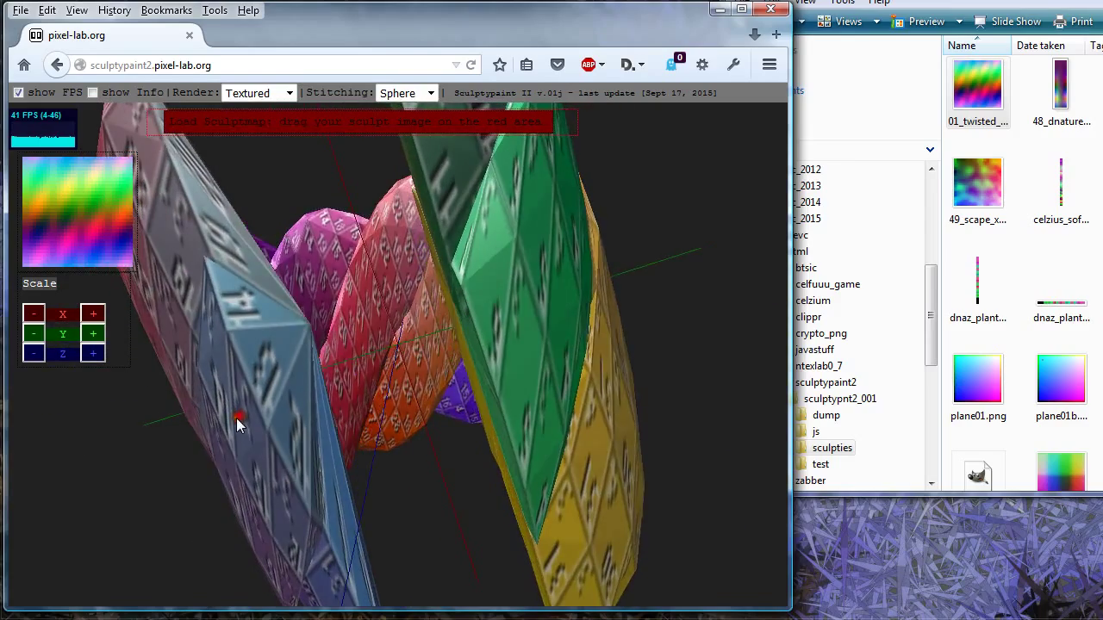
pyautogui.click(29, 317)
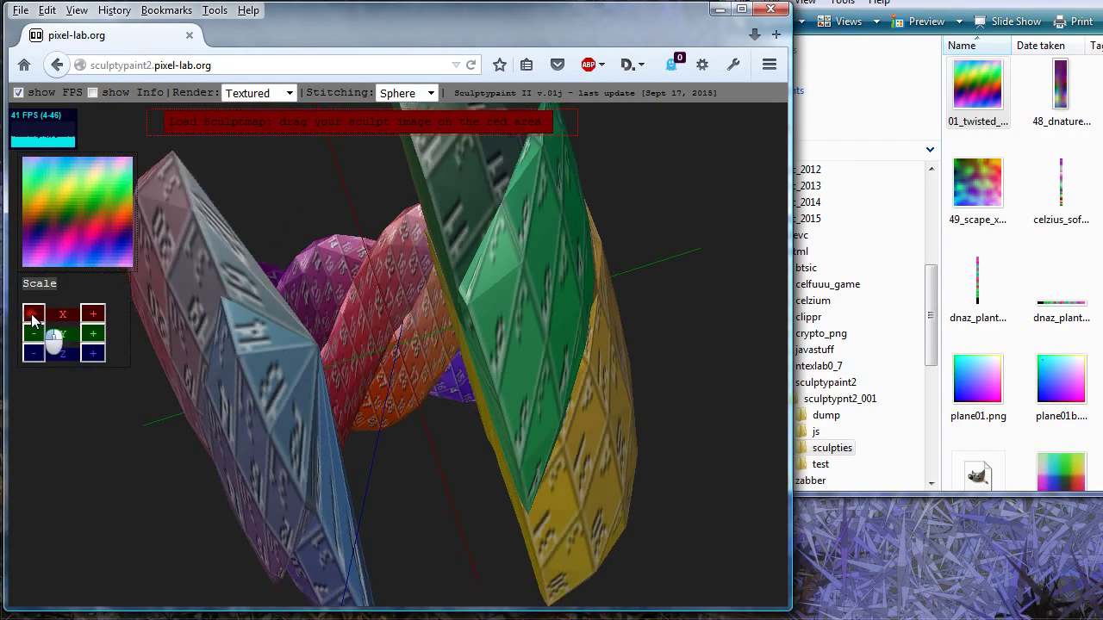
# Step: Set the twisted model's stitching to Torus, reduce its X scale further and orbit around the closed ring
pyautogui.click(430, 93)
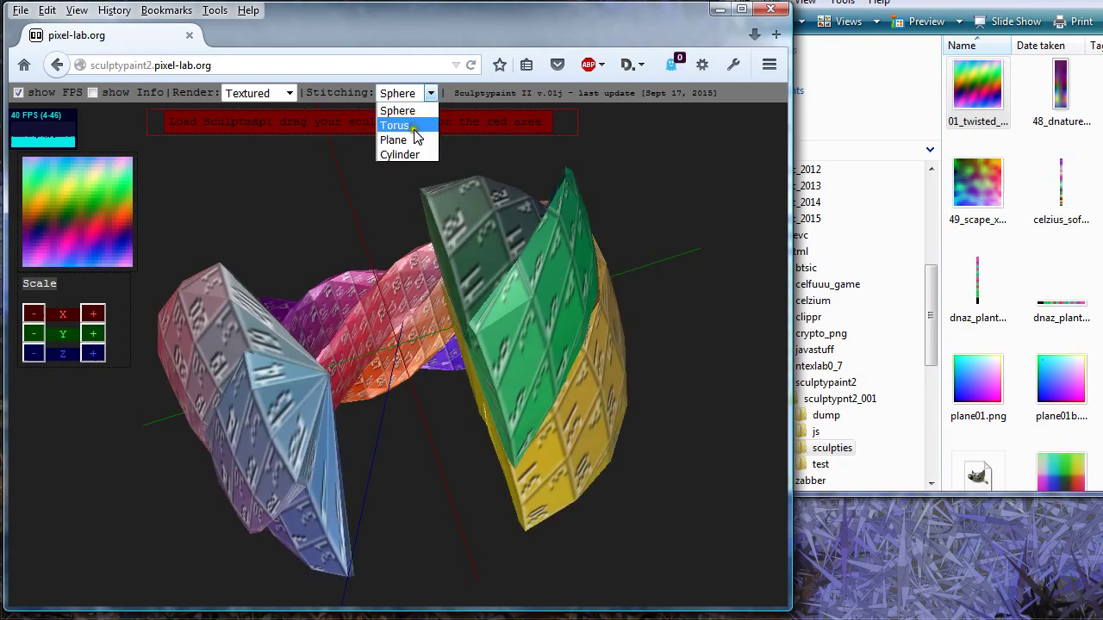
pyautogui.click(414, 129)
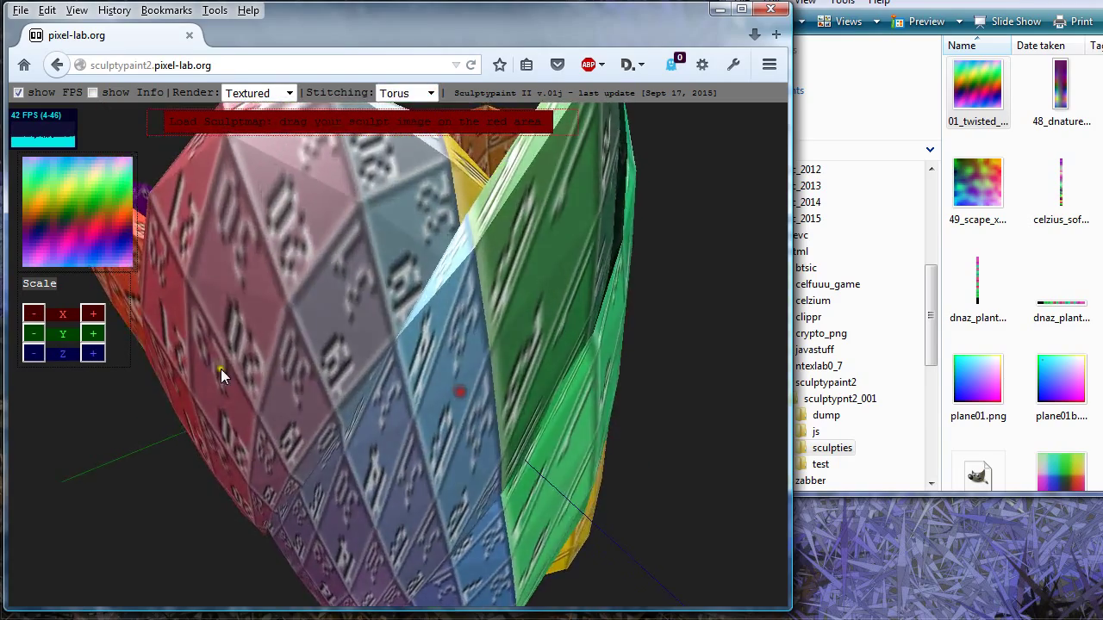
pyautogui.click(29, 317)
pyautogui.click(27, 314)
pyautogui.moveTo(378, 424); pyautogui.dragTo(506, 465)
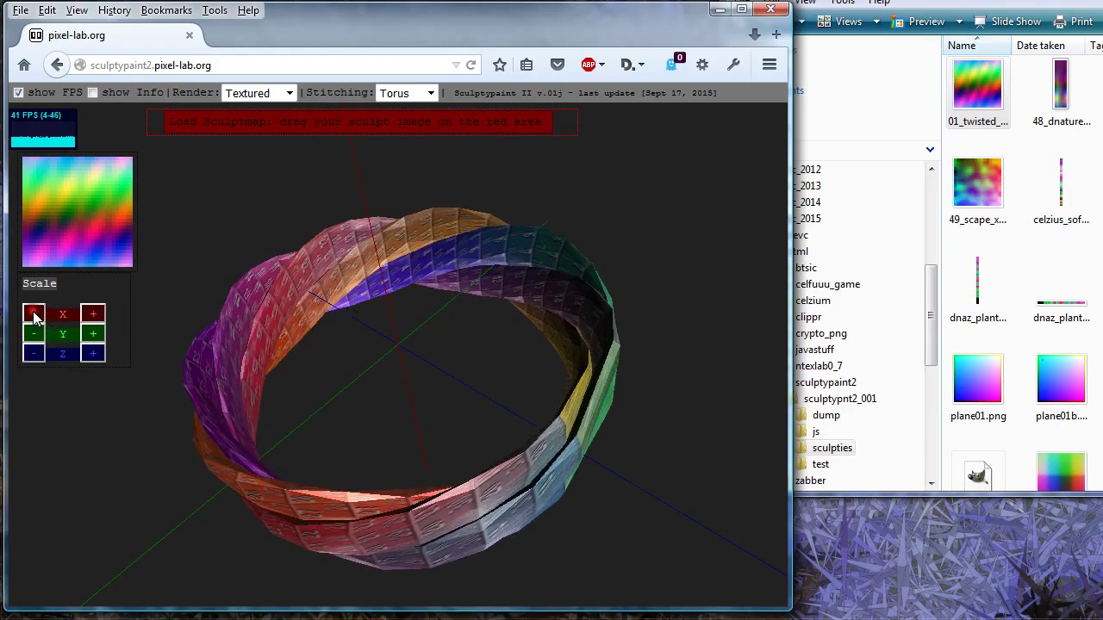
pyautogui.moveTo(345, 571); pyautogui.dragTo(386, 403)
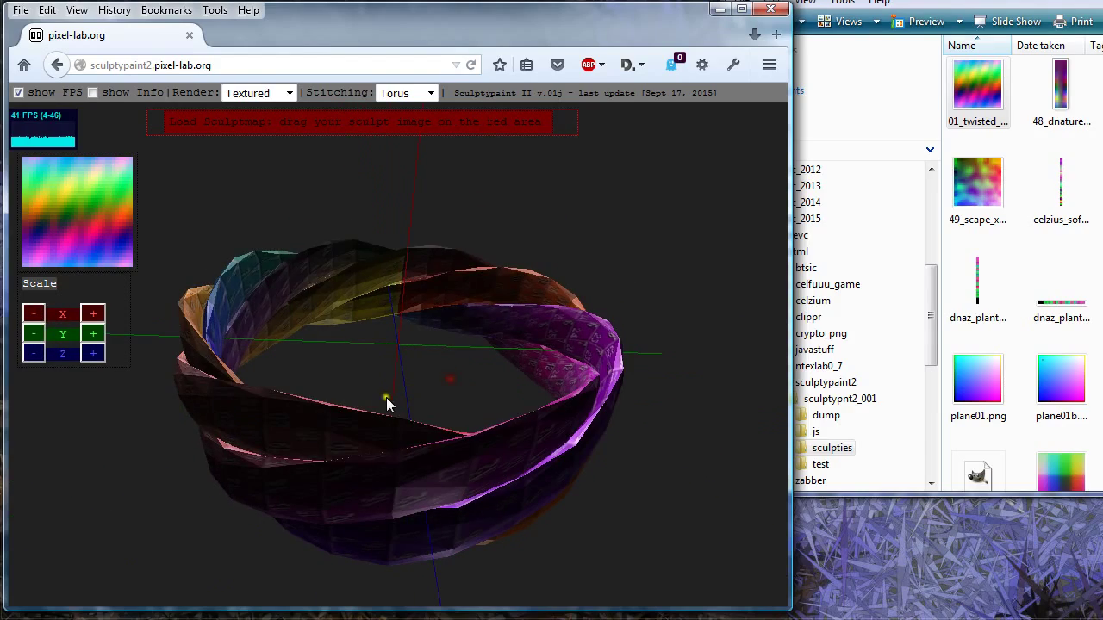
pyautogui.moveTo(311, 400); pyautogui.dragTo(411, 355)
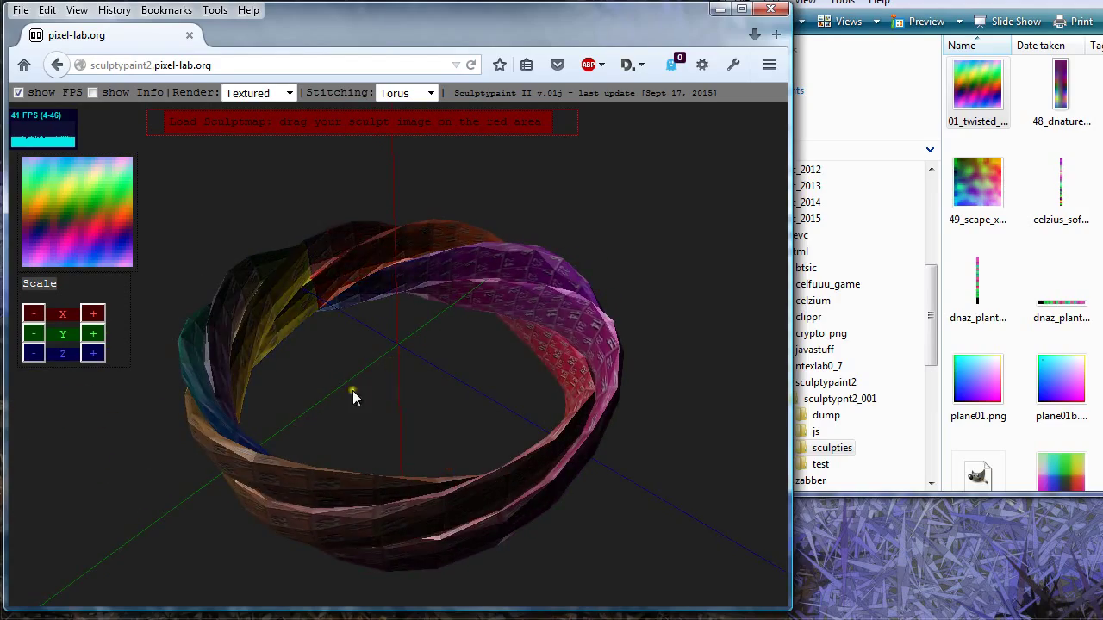
# Step: Reduce the twisted ring's X scale three times and orbit around the flattened torus from above, the side and below
pyautogui.moveTo(353, 397); pyautogui.dragTo(369, 457)
pyautogui.moveTo(542, 337); pyautogui.dragTo(599, 324)
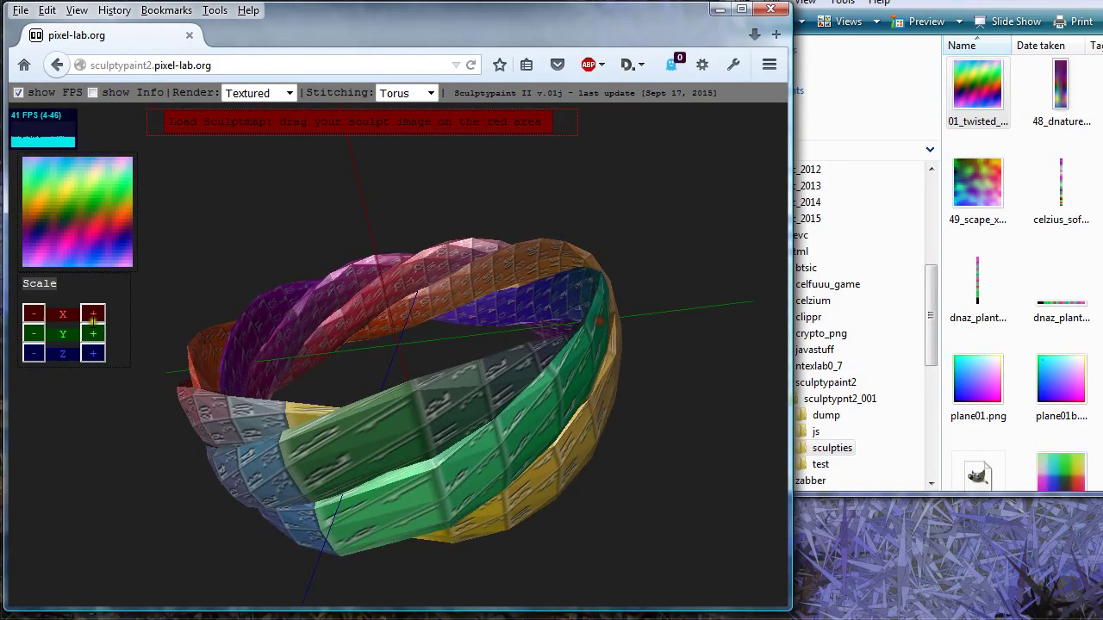
pyautogui.click(32, 316)
pyautogui.click(31, 316)
pyautogui.click(31, 316)
pyautogui.click(32, 316)
pyautogui.click(32, 316)
pyautogui.moveTo(331, 470); pyautogui.dragTo(562, 345)
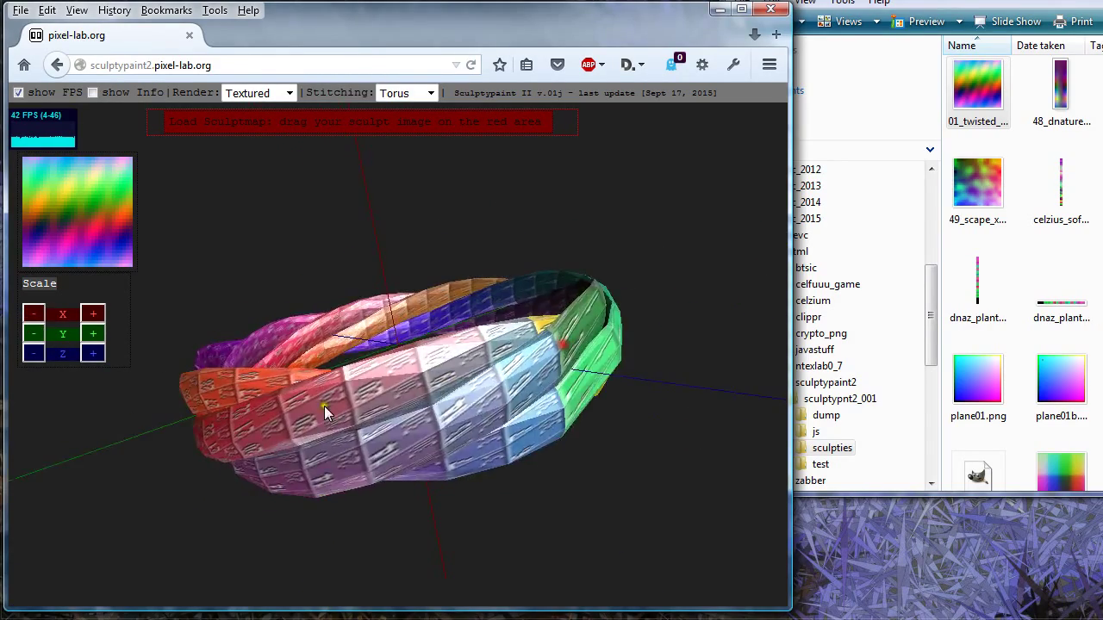
pyautogui.moveTo(326, 414); pyautogui.dragTo(366, 370)
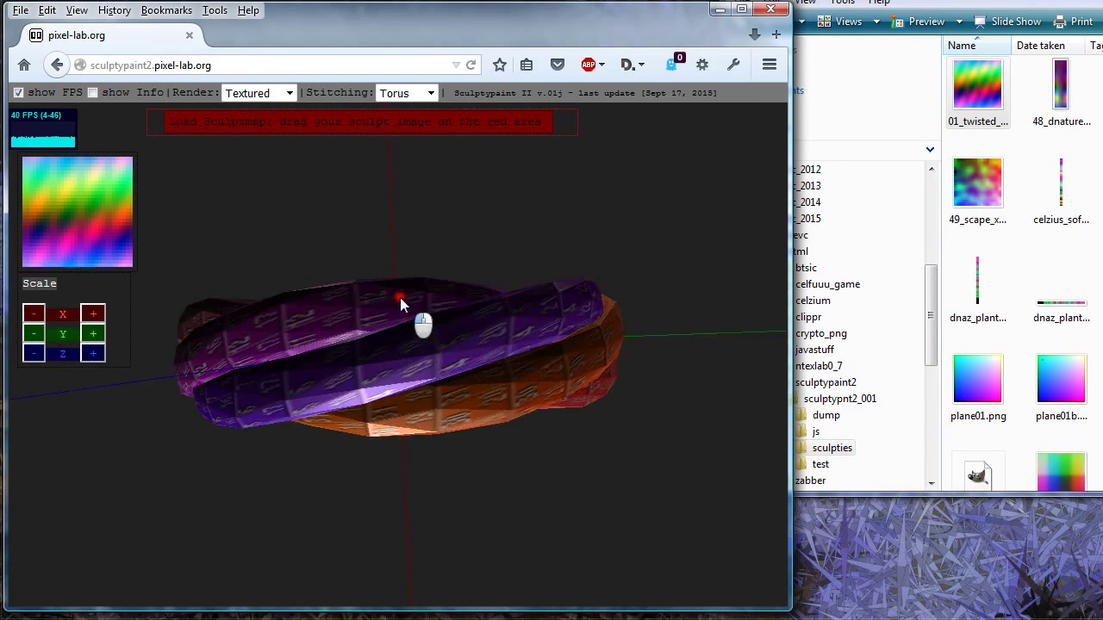
pyautogui.moveTo(401, 303); pyautogui.dragTo(403, 405)
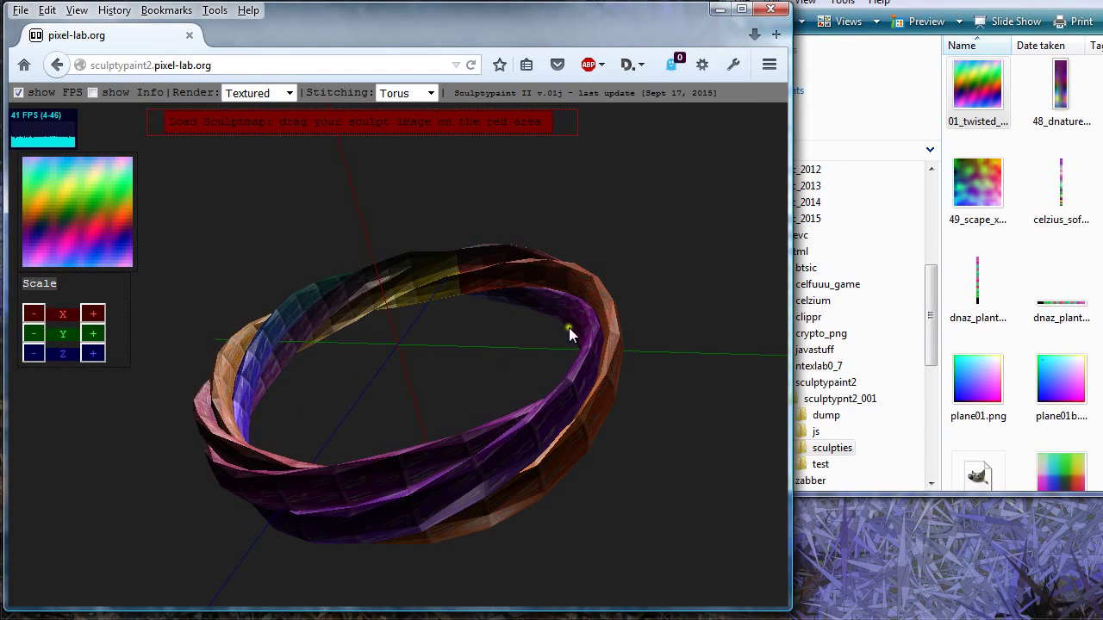
pyautogui.moveTo(569, 335); pyautogui.dragTo(189, 291)
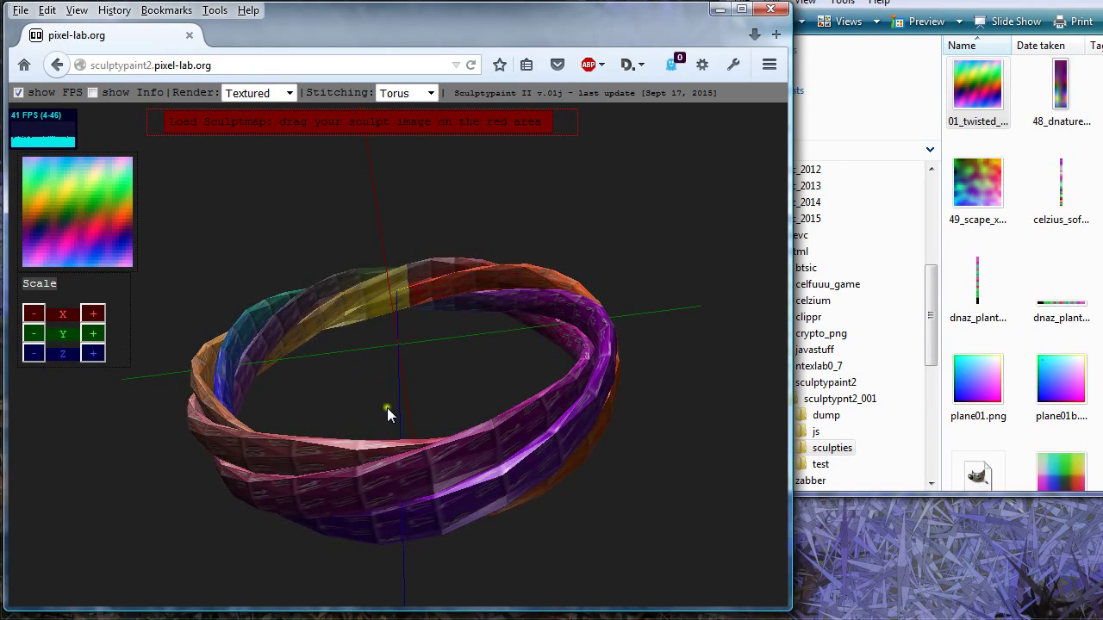
pyautogui.moveTo(387, 408); pyautogui.dragTo(190, 335)
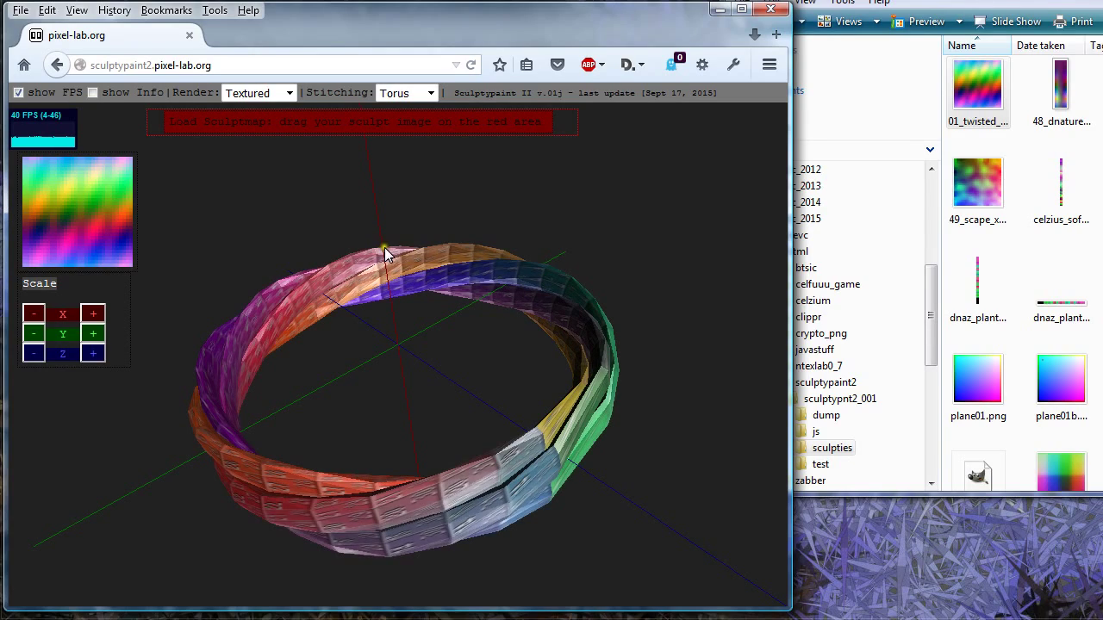
pyautogui.moveTo(455, 235); pyautogui.dragTo(295, 388)
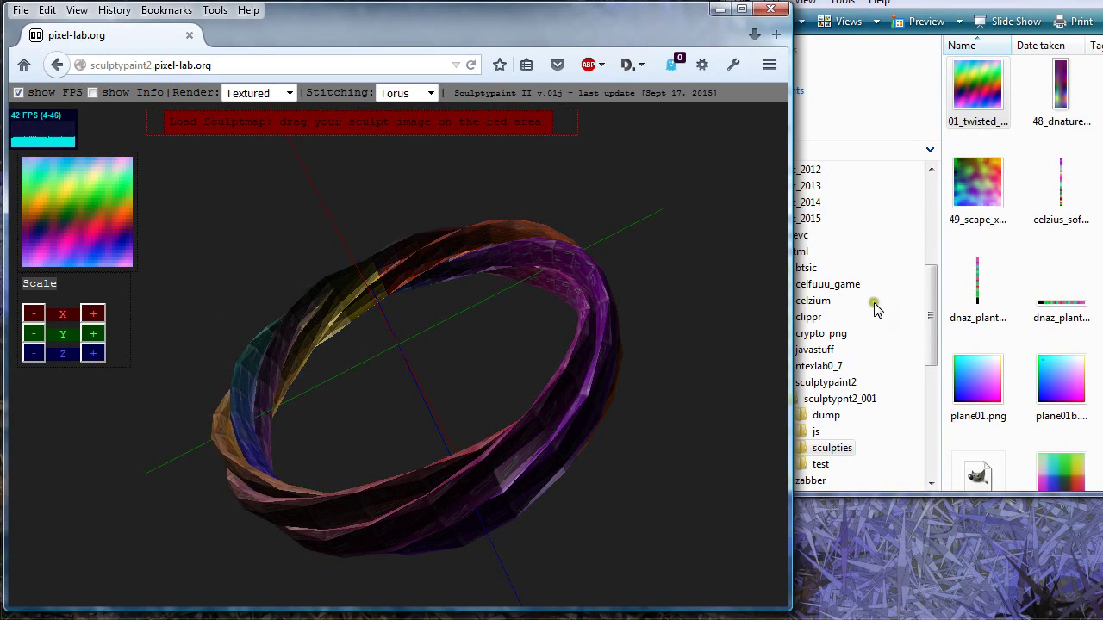
# Step: Bring the sculpties folder window forward, extend it downwards and shift it further over the browser to show more sculpt maps
pyautogui.click(1018, 216)
pyautogui.scroll(-4, 1019, 258)
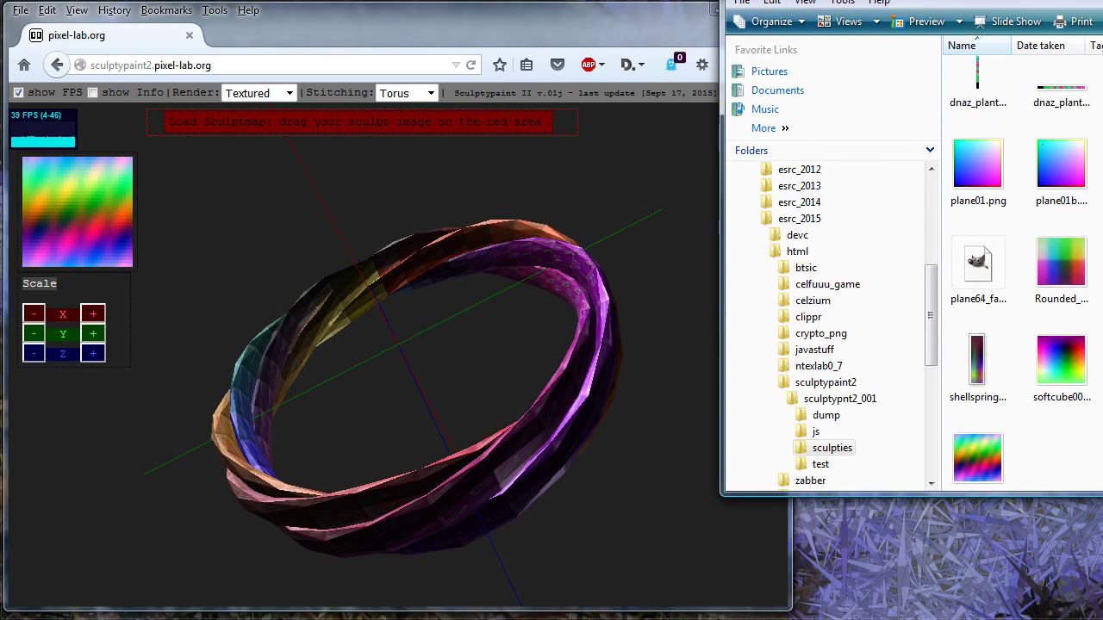
pyautogui.moveTo(1102, 495); pyautogui.dragTo(1102, 619)
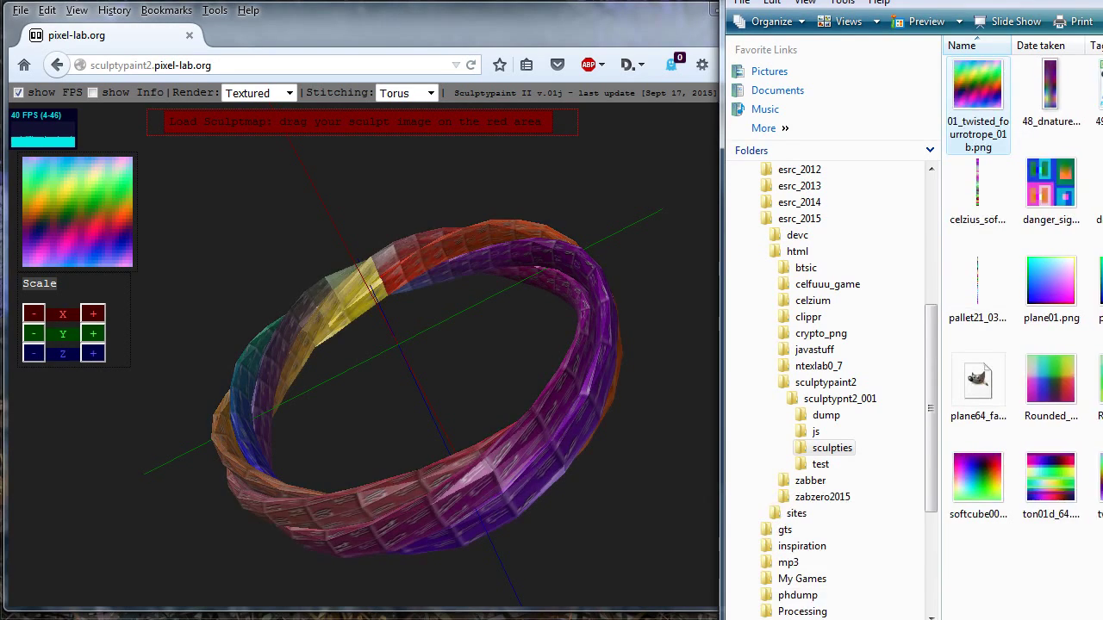
pyautogui.moveTo(914, 1); pyautogui.dragTo(861, 2)
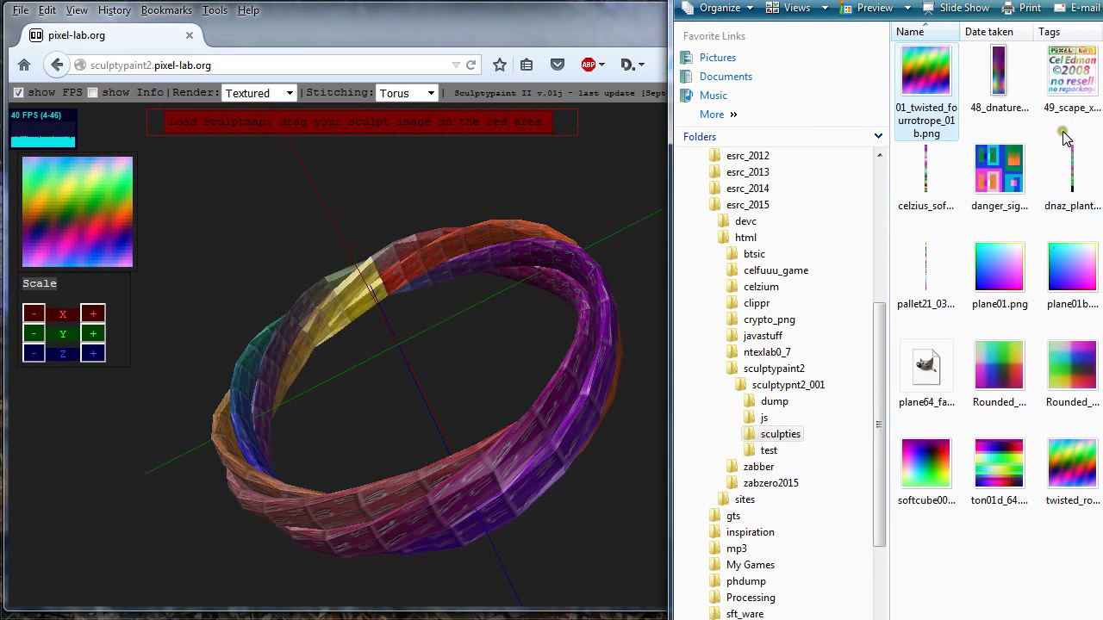
# Step: Load the dnaz_plant flower sculpt map into the viewer and orbit around its petals
pyautogui.moveTo(1065, 172); pyautogui.dragTo(1076, 182)
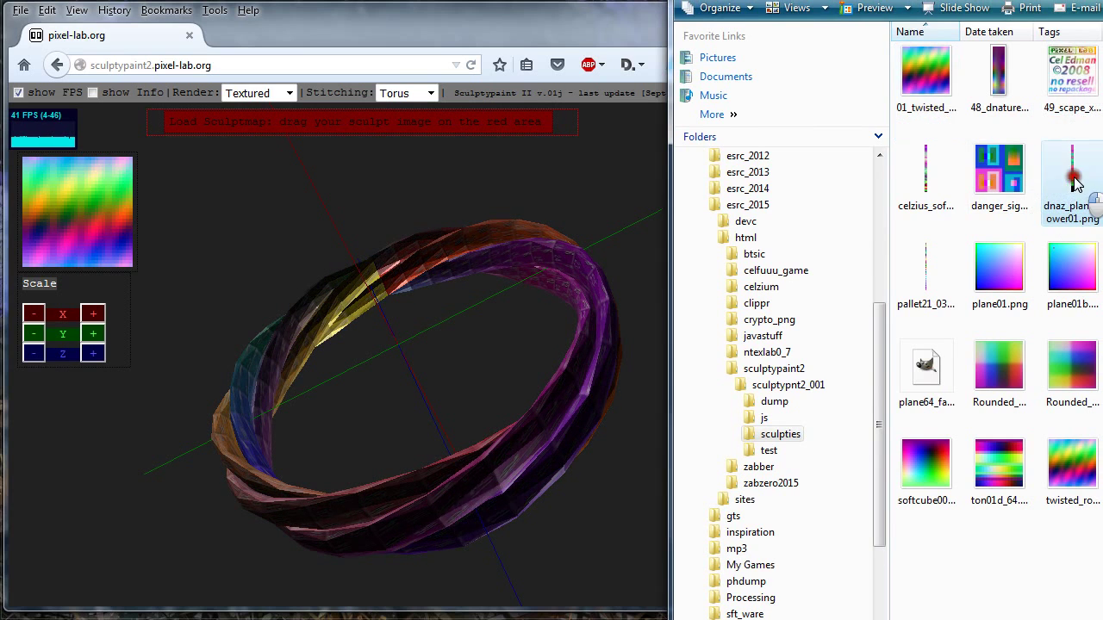
pyautogui.moveTo(422, 125); pyautogui.dragTo(421, 121)
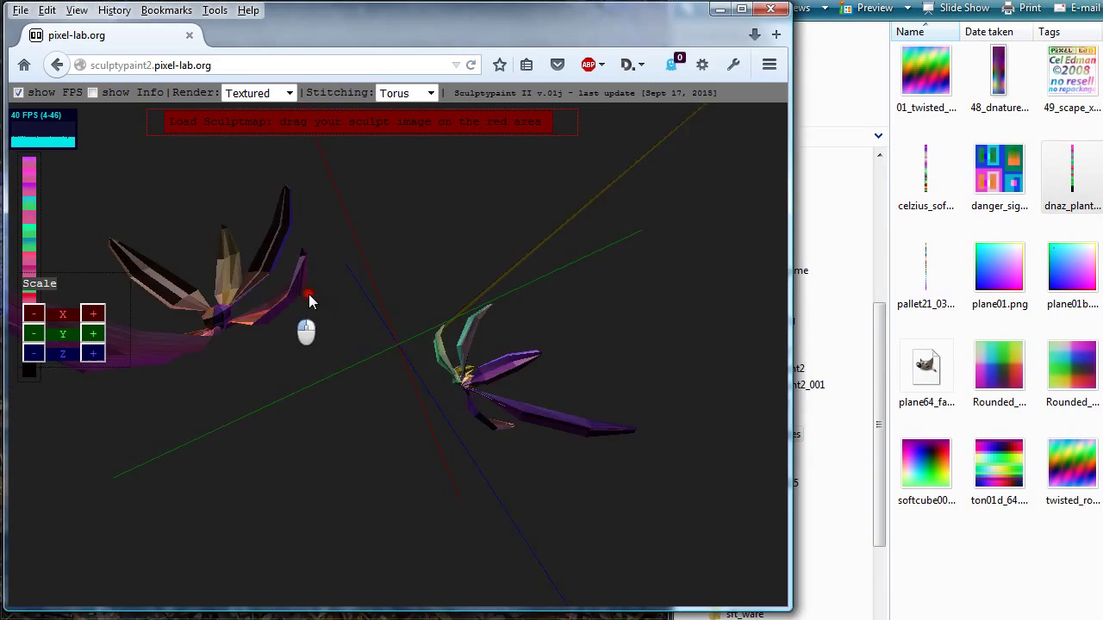
pyautogui.moveTo(295, 500)
pyautogui.mouseDown()
pyautogui.moveTo(147, 416)
pyautogui.moveTo(302, 473)
pyautogui.moveTo(333, 463)
pyautogui.mouseUp()
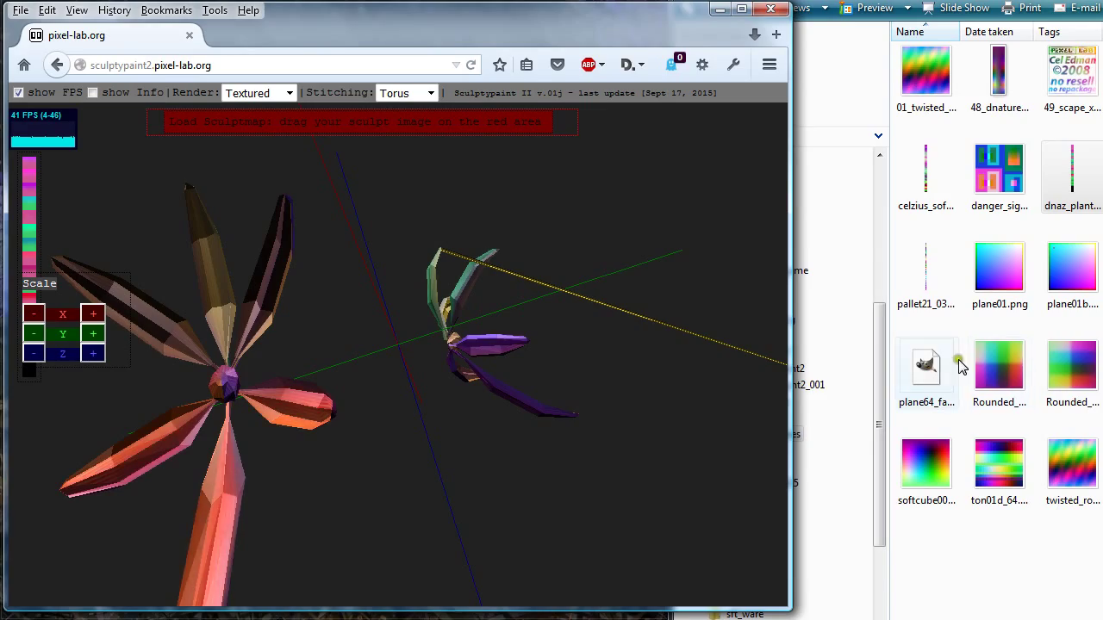
# Step: Load the pallet21_03 sculpt map, reduce its Z scale to flatten the pallet, and orbit around it to its underside
pyautogui.moveTo(922, 294)
pyautogui.mouseDown()
pyautogui.moveTo(828, 189)
pyautogui.moveTo(442, 105)
pyautogui.moveTo(420, 123)
pyautogui.mouseUp()
pyautogui.moveTo(583, 248)
pyautogui.mouseDown()
pyautogui.moveTo(306, 376)
pyautogui.moveTo(320, 484)
pyautogui.moveTo(651, 549)
pyautogui.moveTo(572, 315)
pyautogui.moveTo(531, 233)
pyautogui.moveTo(371, 306)
pyautogui.moveTo(361, 289)
pyautogui.moveTo(148, 351)
pyautogui.mouseUp()
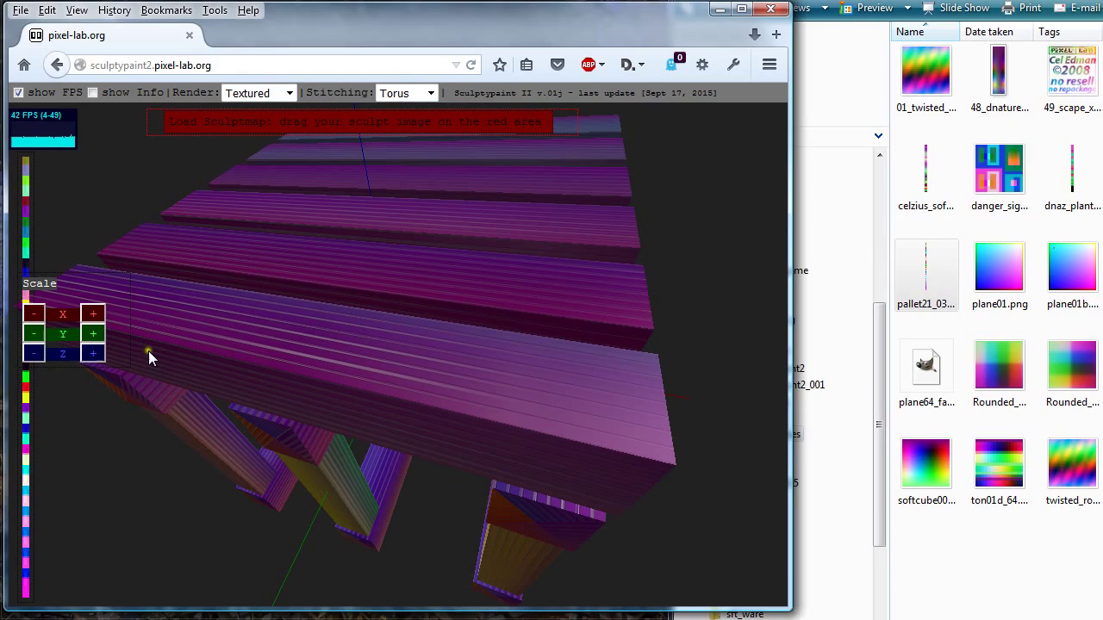
pyautogui.click(28, 354)
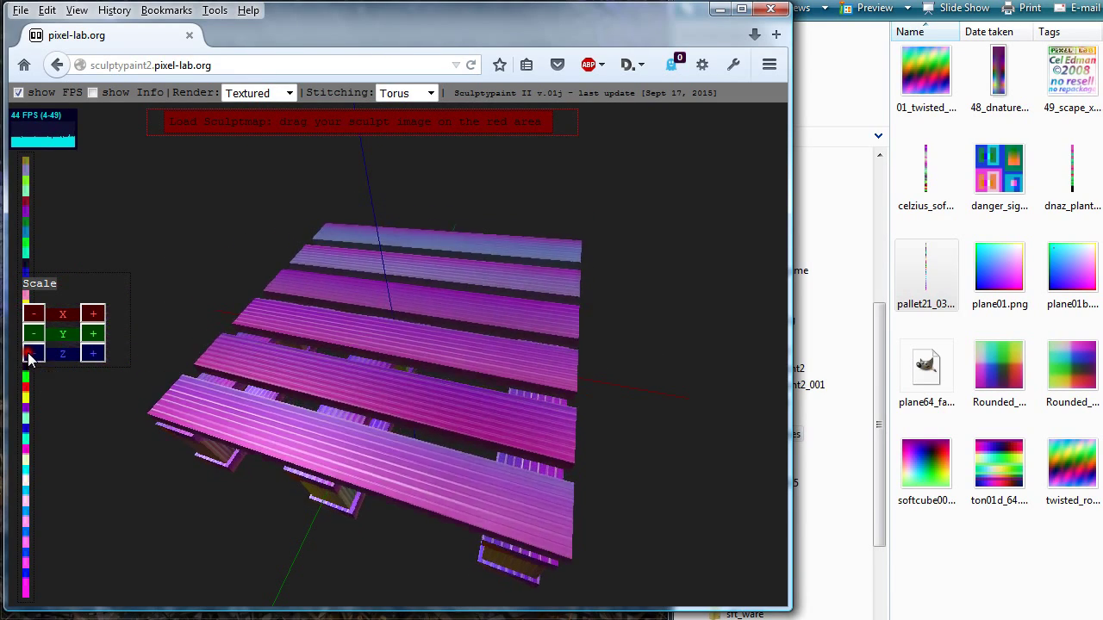
pyautogui.moveTo(573, 428)
pyautogui.mouseDown()
pyautogui.moveTo(380, 235)
pyautogui.moveTo(454, 444)
pyautogui.moveTo(444, 388)
pyautogui.moveTo(459, 355)
pyautogui.moveTo(444, 400)
pyautogui.mouseUp()
pyautogui.click(42, 335)
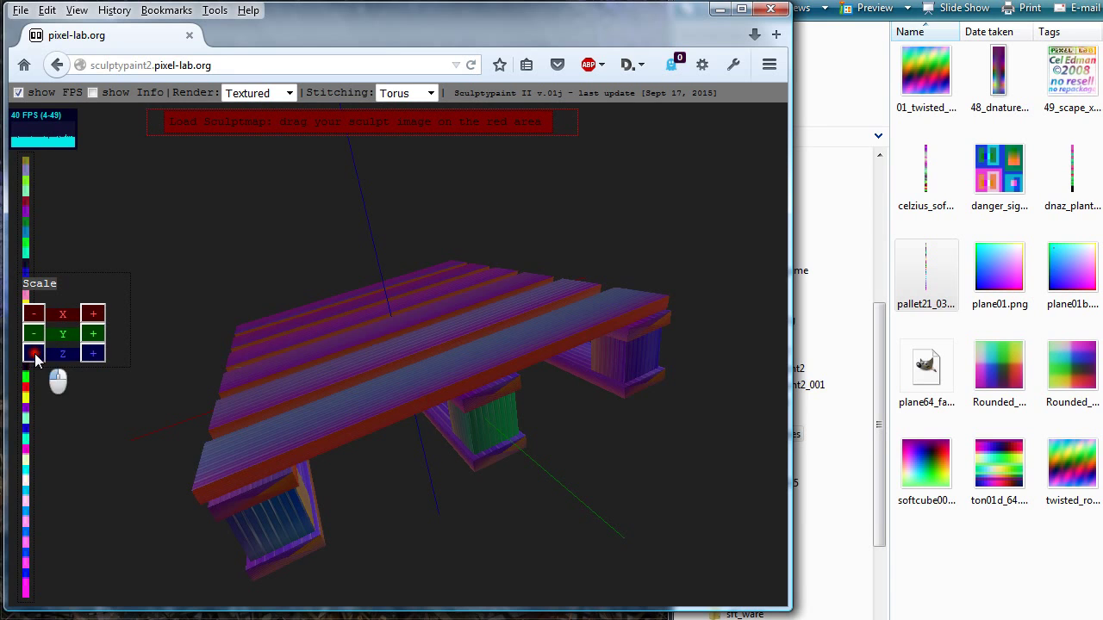
pyautogui.moveTo(259, 364); pyautogui.dragTo(439, 312)
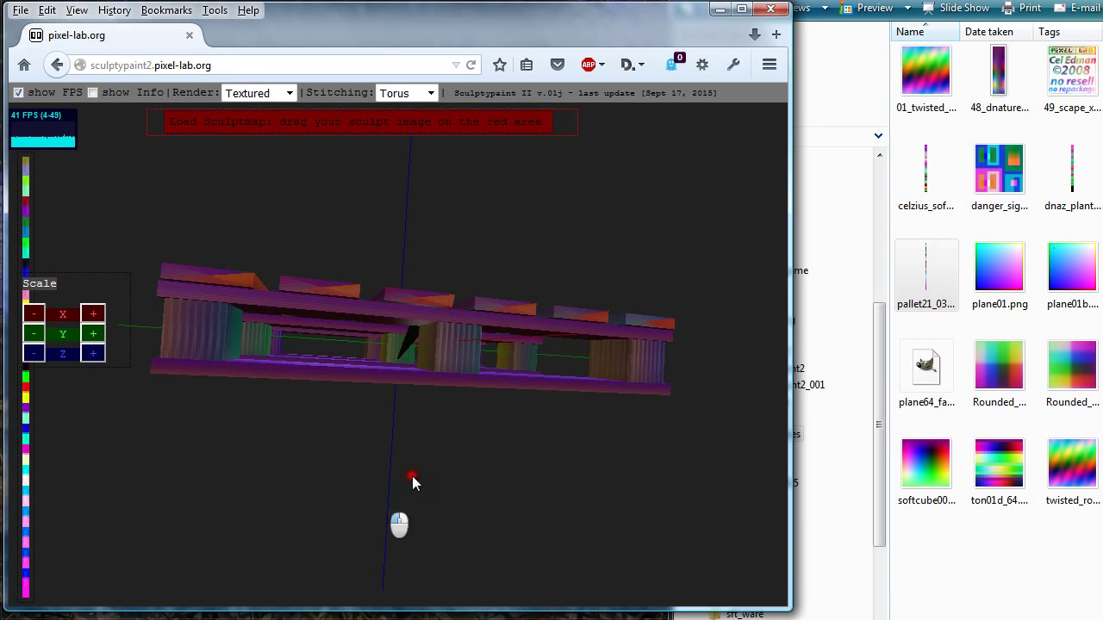
pyautogui.moveTo(336, 398); pyautogui.dragTo(435, 443)
pyautogui.moveTo(313, 446); pyautogui.dragTo(413, 561)
# Step: Load the shellspring sculpt map, reduce its Y scale and orbit around the textured shell
pyautogui.moveTo(926, 276); pyautogui.dragTo(446, 173)
pyautogui.moveTo(441, 129); pyautogui.dragTo(441, 127)
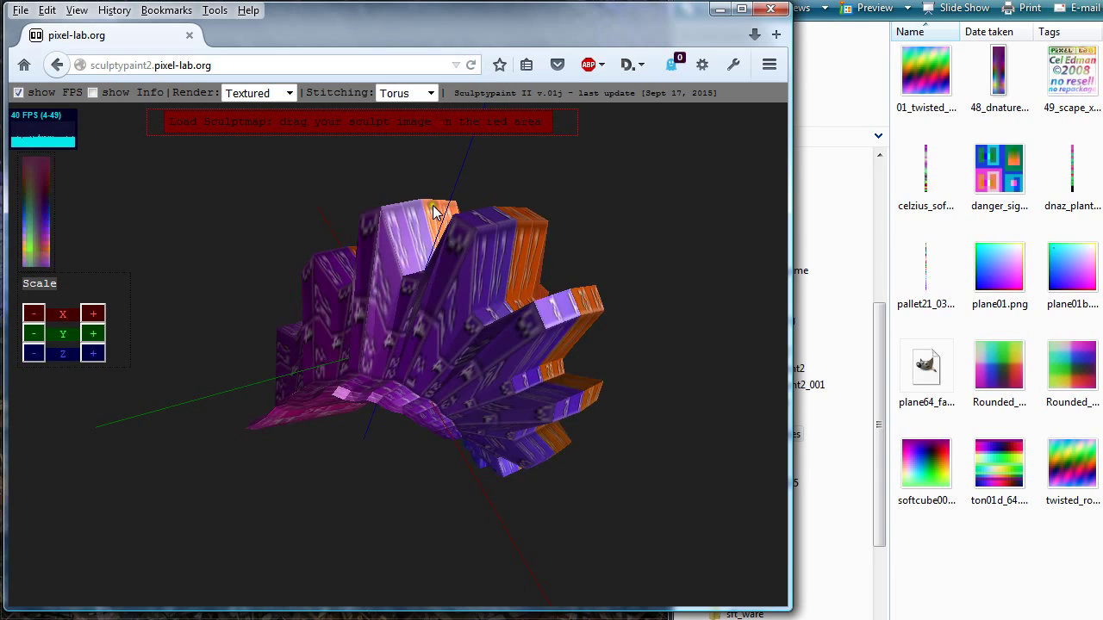
pyautogui.moveTo(431, 209)
pyautogui.mouseDown()
pyautogui.moveTo(401, 189)
pyautogui.moveTo(382, 259)
pyautogui.moveTo(505, 396)
pyautogui.moveTo(404, 356)
pyautogui.mouseUp()
pyautogui.click(32, 334)
pyautogui.click(32, 334)
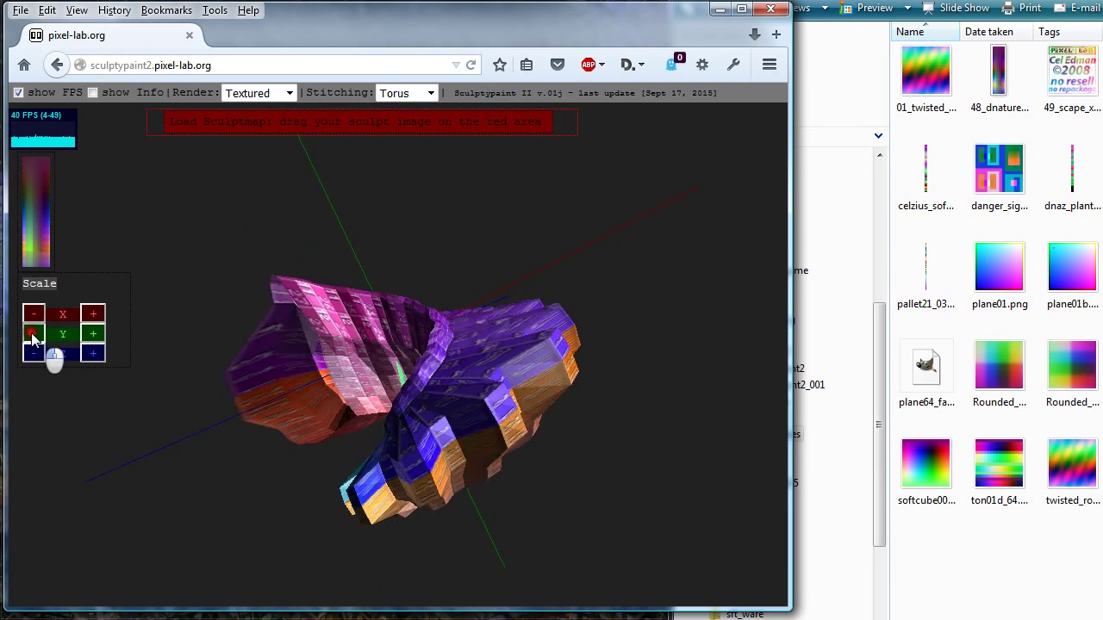
pyautogui.moveTo(258, 358)
pyautogui.mouseDown()
pyautogui.moveTo(416, 400)
pyautogui.moveTo(672, 272)
pyautogui.mouseUp()
pyautogui.moveTo(192, 419)
pyautogui.mouseDown()
pyautogui.moveTo(74, 402)
pyautogui.moveTo(456, 382)
pyautogui.moveTo(653, 327)
pyautogui.moveTo(405, 325)
pyautogui.moveTo(390, 200)
pyautogui.mouseUp()
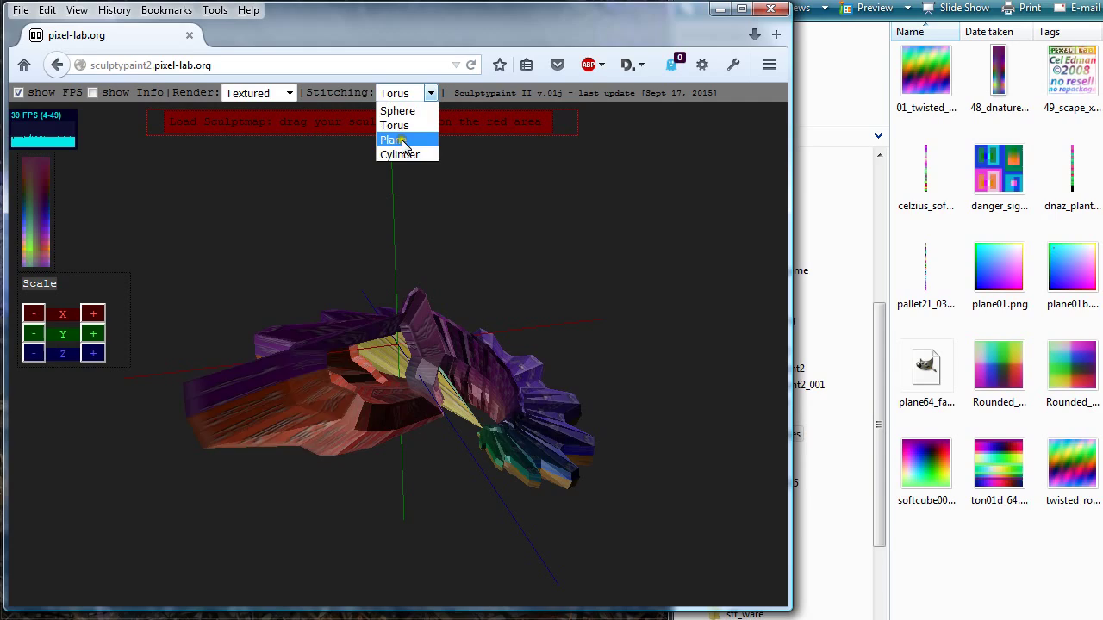
# Step: Set the shell's stitching to Cylinder, reduce its Y scale further and orbit around its open end
pyautogui.click(409, 157)
pyautogui.moveTo(419, 239)
pyautogui.mouseDown()
pyautogui.moveTo(335, 345)
pyautogui.moveTo(240, 329)
pyautogui.moveTo(461, 260)
pyautogui.moveTo(248, 326)
pyautogui.moveTo(637, 340)
pyautogui.moveTo(387, 444)
pyautogui.moveTo(341, 261)
pyautogui.mouseUp()
pyautogui.click(35, 333)
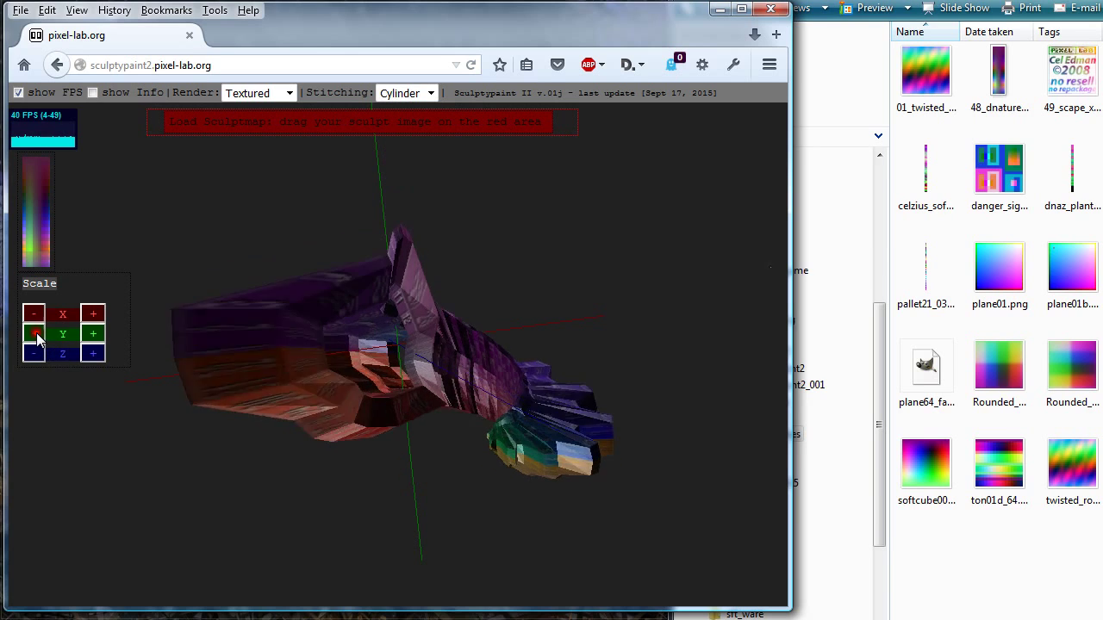
pyautogui.moveTo(438, 327)
pyautogui.mouseDown()
pyautogui.moveTo(392, 379)
pyautogui.moveTo(349, 337)
pyautogui.mouseUp()
pyautogui.moveTo(334, 282)
pyautogui.mouseDown()
pyautogui.moveTo(362, 270)
pyautogui.moveTo(28, 419)
pyautogui.mouseUp()
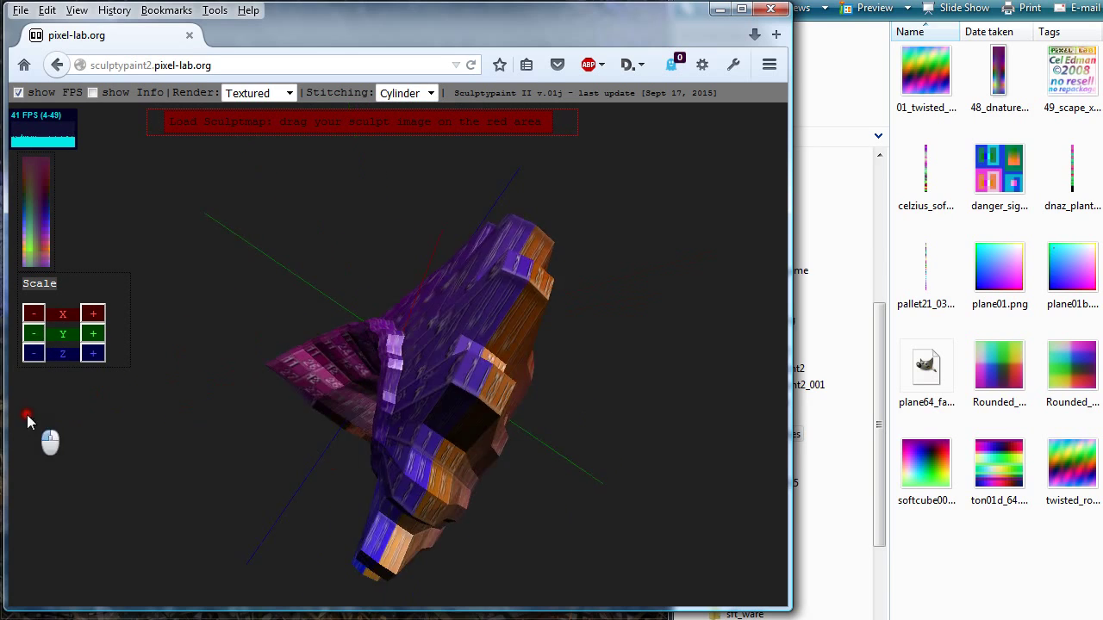
pyautogui.moveTo(471, 422)
pyautogui.mouseDown()
pyautogui.moveTo(129, 340)
pyautogui.moveTo(397, 238)
pyautogui.moveTo(561, 133)
pyautogui.moveTo(521, 389)
pyautogui.moveTo(307, 389)
pyautogui.moveTo(586, 413)
pyautogui.moveTo(695, 308)
pyautogui.moveTo(626, 205)
pyautogui.moveTo(779, 173)
pyautogui.moveTo(319, 205)
pyautogui.moveTo(561, 365)
pyautogui.moveTo(516, 340)
pyautogui.moveTo(669, 551)
pyautogui.moveTo(181, 332)
pyautogui.moveTo(615, 390)
pyautogui.moveTo(414, 533)
pyautogui.moveTo(653, 455)
pyautogui.moveTo(357, 413)
pyautogui.moveTo(620, 282)
pyautogui.moveTo(758, 271)
pyautogui.mouseUp()
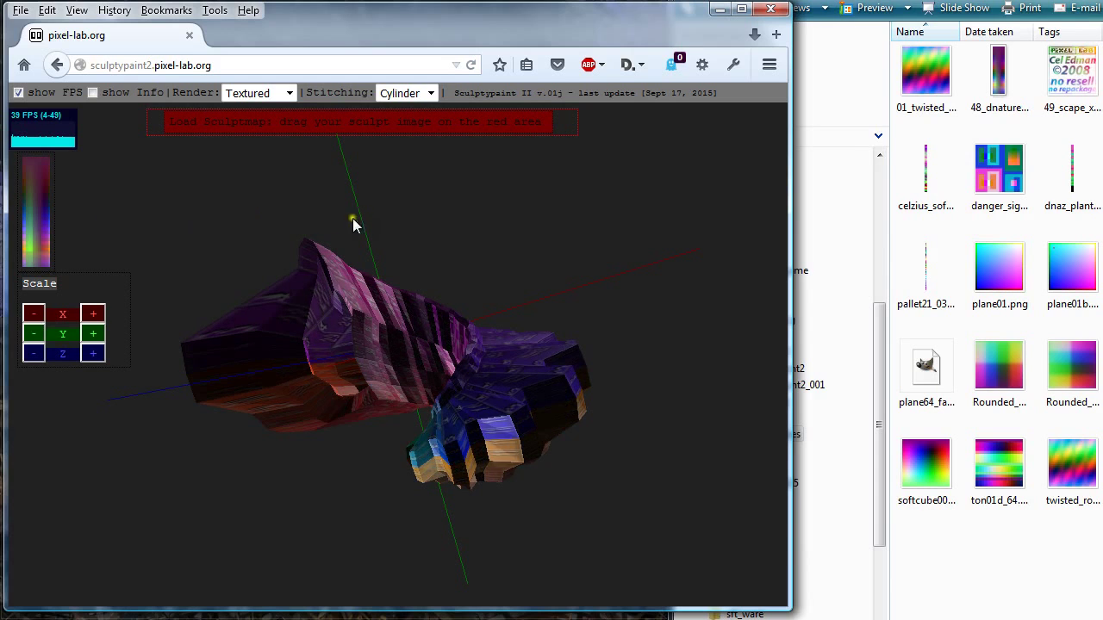
pyautogui.moveTo(352, 221)
pyautogui.mouseDown()
pyautogui.moveTo(486, 231)
pyautogui.moveTo(307, 351)
pyautogui.moveTo(441, 410)
pyautogui.mouseUp()
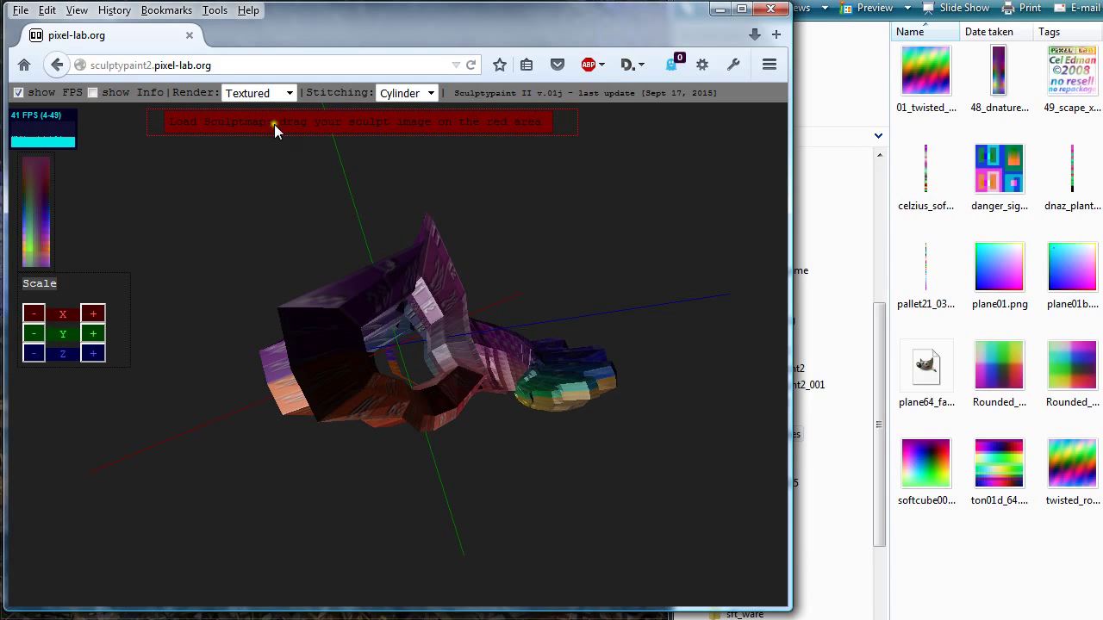
# Step: Render the cylinder-stitched shell in Phong and orbit around it to view its shading from several sides
pyautogui.click(259, 142)
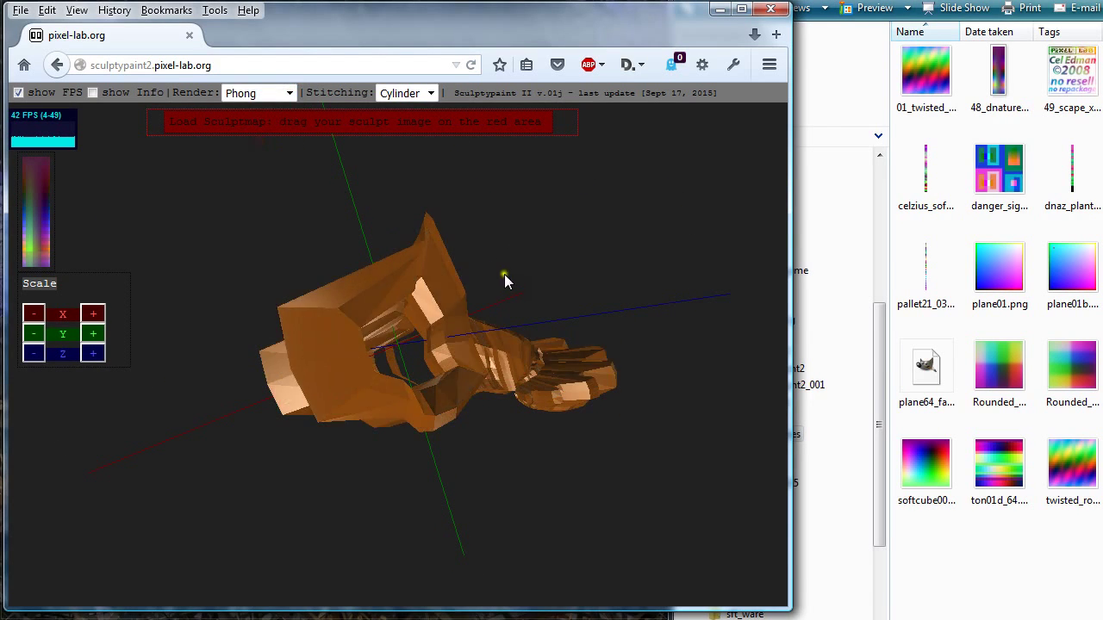
pyautogui.moveTo(505, 278)
pyautogui.mouseDown()
pyautogui.moveTo(111, 394)
pyautogui.moveTo(625, 407)
pyautogui.moveTo(636, 359)
pyautogui.moveTo(568, 407)
pyautogui.moveTo(602, 380)
pyautogui.moveTo(252, 312)
pyautogui.moveTo(483, 302)
pyautogui.moveTo(212, 199)
pyautogui.moveTo(394, 314)
pyautogui.moveTo(407, 335)
pyautogui.moveTo(326, 383)
pyautogui.moveTo(422, 207)
pyautogui.moveTo(194, 380)
pyautogui.moveTo(409, 362)
pyautogui.moveTo(217, 389)
pyautogui.moveTo(503, 494)
pyautogui.moveTo(215, 312)
pyautogui.moveTo(271, 571)
pyautogui.mouseUp()
pyautogui.moveTo(294, 430)
pyautogui.mouseDown()
pyautogui.moveTo(219, 418)
pyautogui.moveTo(255, 377)
pyautogui.mouseUp()
pyautogui.moveTo(345, 347)
pyautogui.mouseDown()
pyautogui.moveTo(300, 368)
pyautogui.moveTo(708, 385)
pyautogui.moveTo(543, 450)
pyautogui.mouseUp()
pyautogui.moveTo(356, 498)
pyautogui.mouseDown()
pyautogui.moveTo(387, 376)
pyautogui.moveTo(262, 376)
pyautogui.mouseUp()
pyautogui.moveTo(30, 357)
pyautogui.mouseDown()
pyautogui.moveTo(290, 327)
pyautogui.moveTo(201, 238)
pyautogui.moveTo(243, 355)
pyautogui.mouseUp()
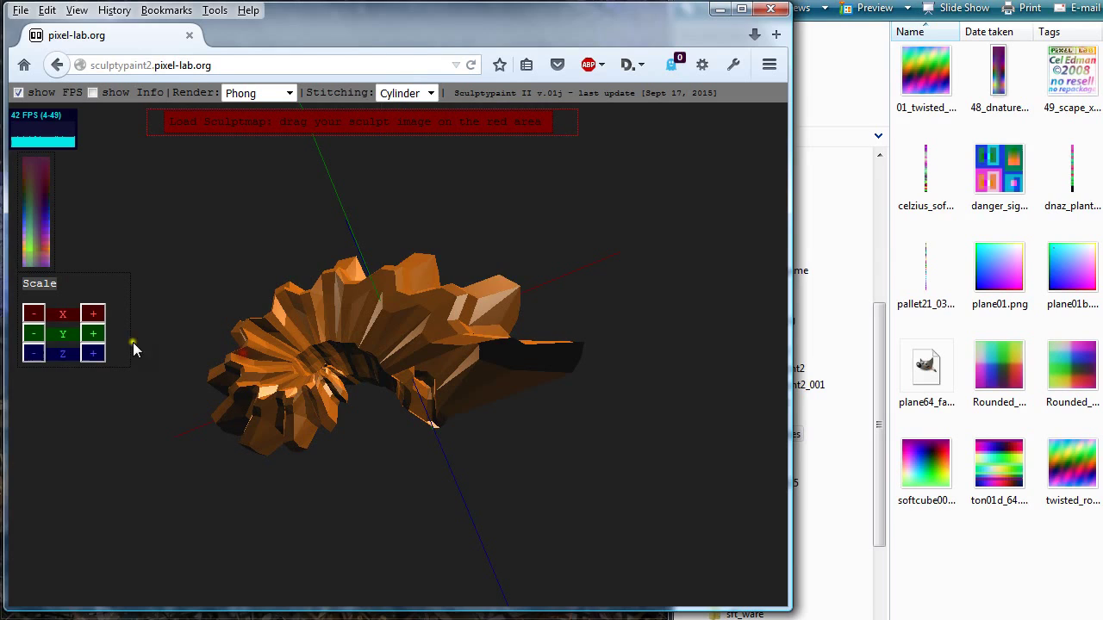